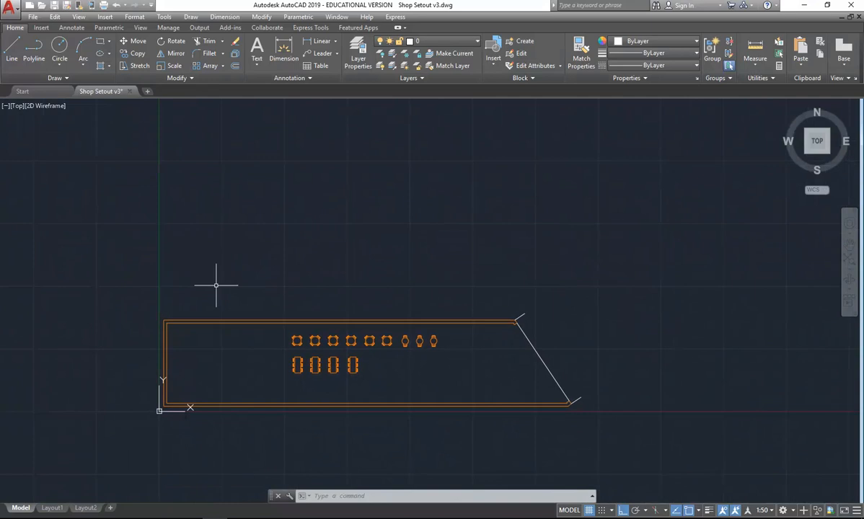
# Switch to the shop PDF in Acrobat Reader, examine its site plan, floor plans, section and elevation, and collapse the tools pane
pyautogui.moveTo(253, 171); pyautogui.dragTo(249, 237, button='middle')
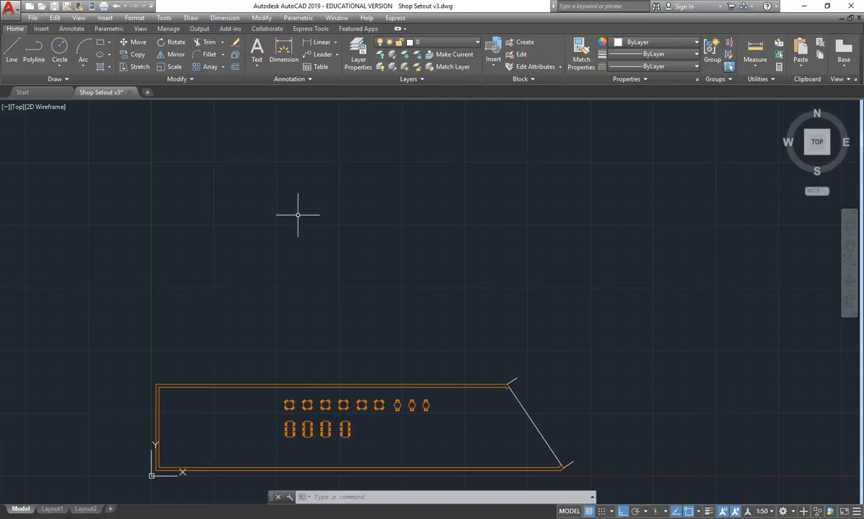
pyautogui.click(264, 509)
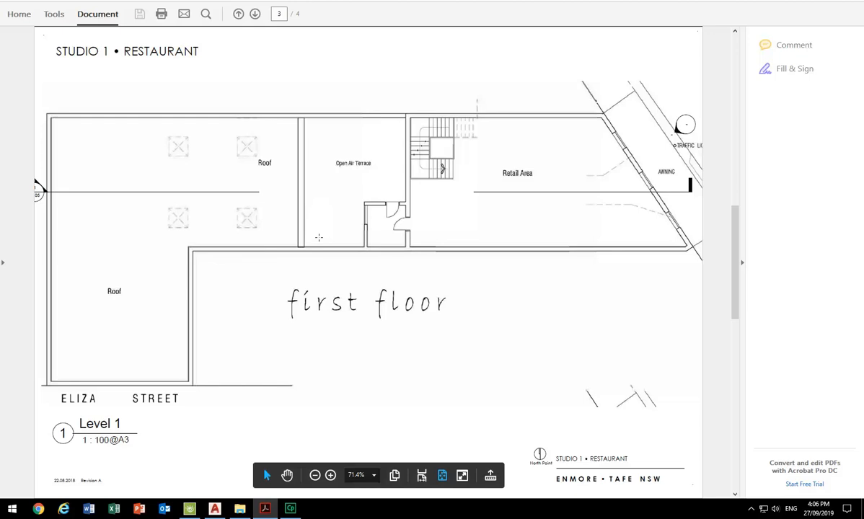
pyautogui.scroll(-2, 318, 236)
pyautogui.scroll(2, 318, 236)
pyautogui.scroll(4, 318, 236)
pyautogui.scroll(-2, 319, 236)
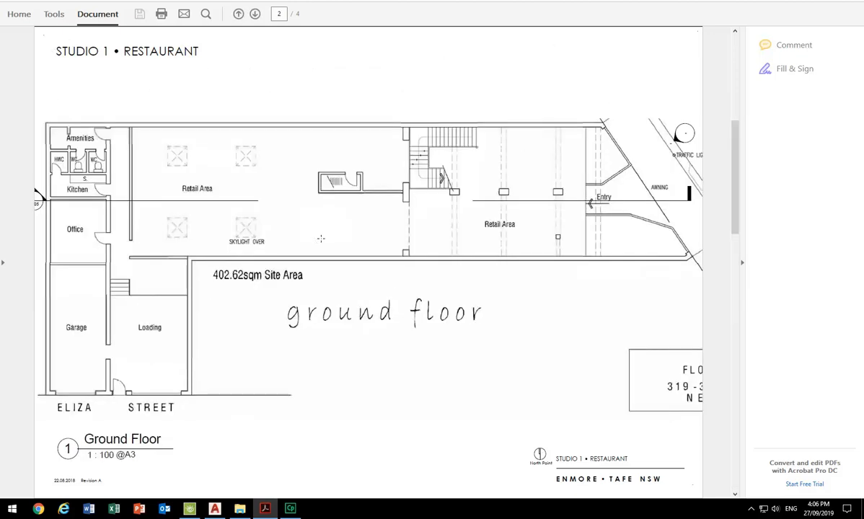
pyautogui.scroll(-1, 321, 239)
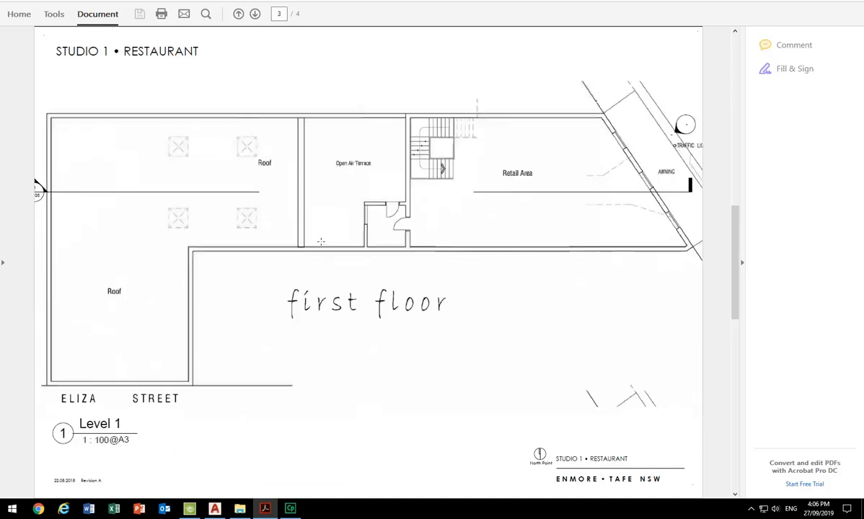
pyautogui.scroll(-1, 321, 241)
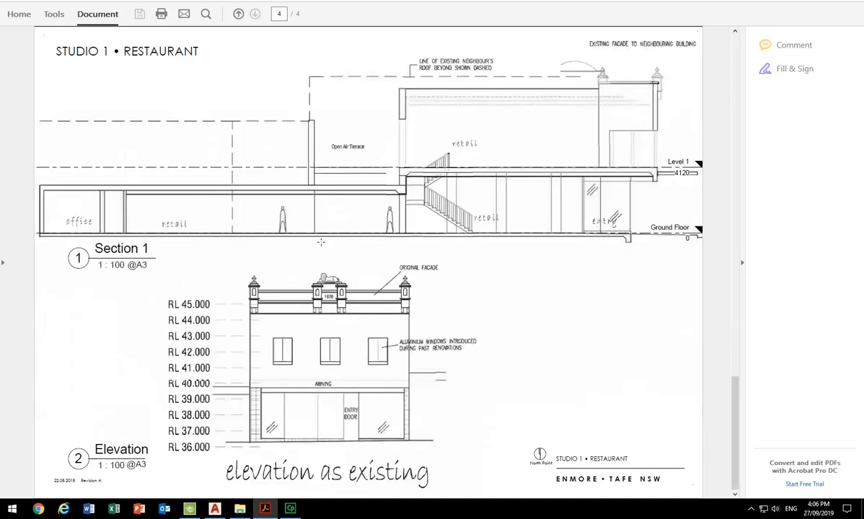
pyautogui.scroll(3, 321, 242)
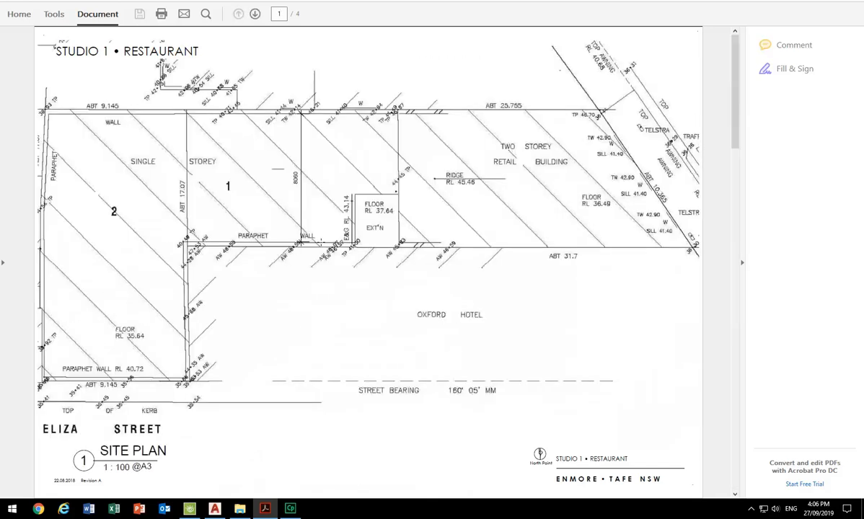
pyautogui.scroll(-2, 321, 243)
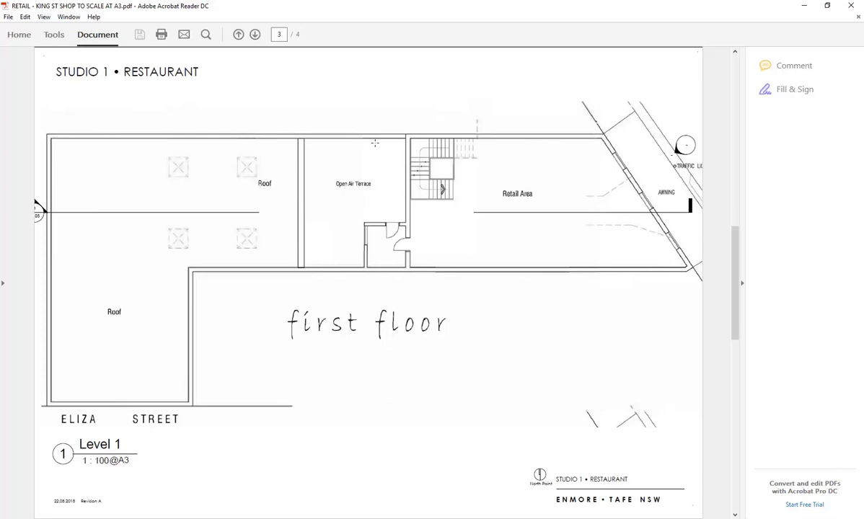
pyautogui.click(739, 283)
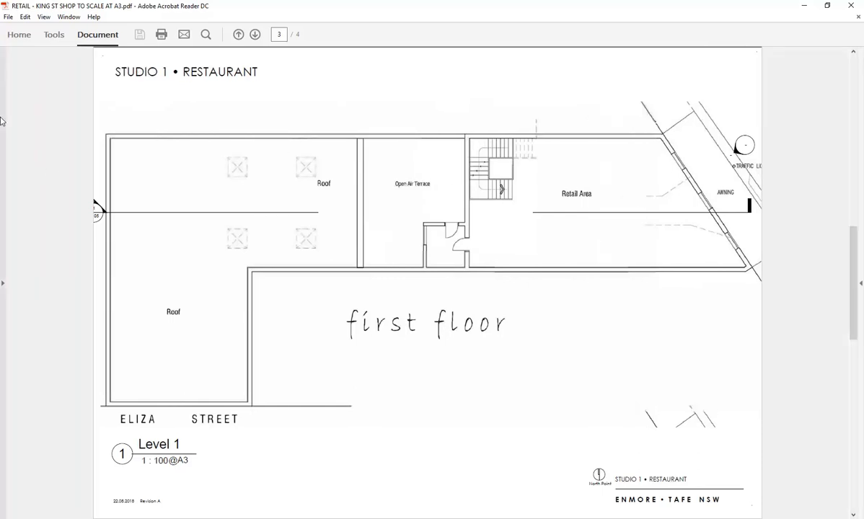
pyautogui.click(8, 17)
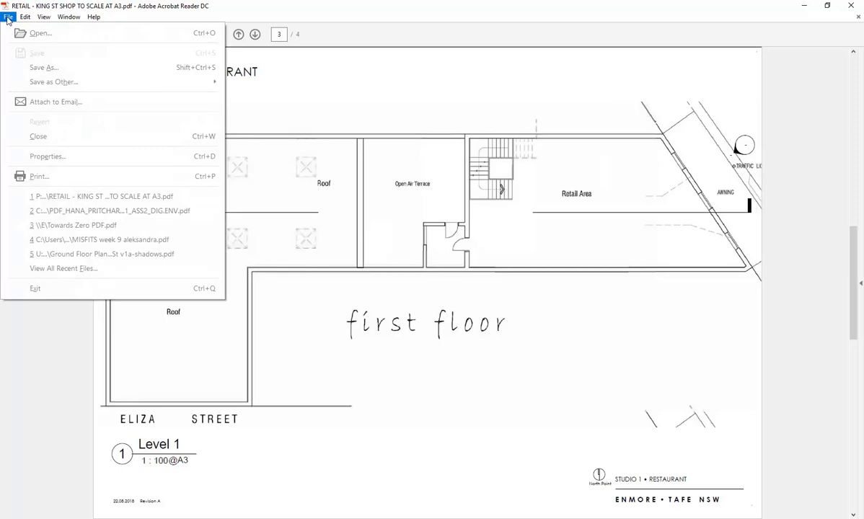
pyautogui.click(8, 17)
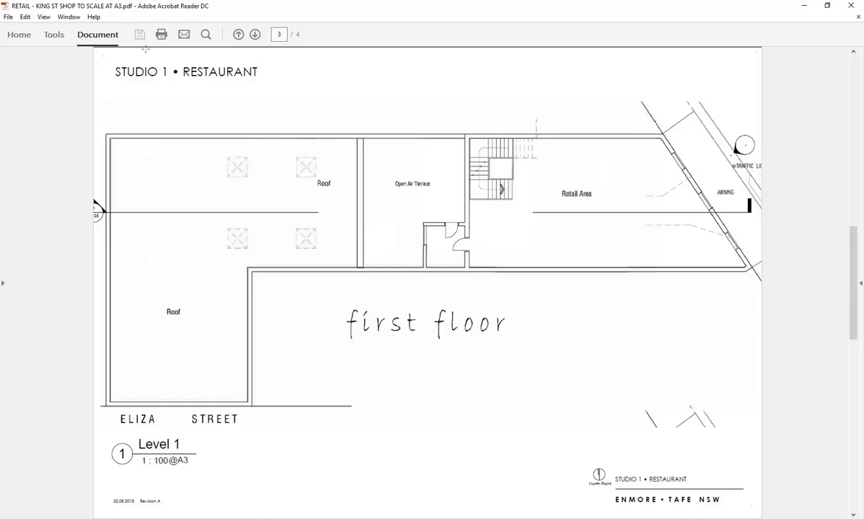
pyautogui.click(10, 17)
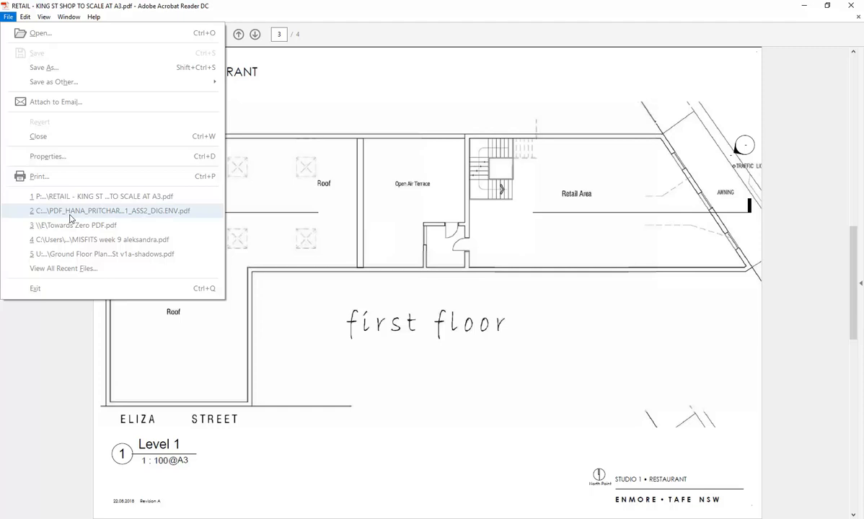
pyautogui.moveTo(43, 16)
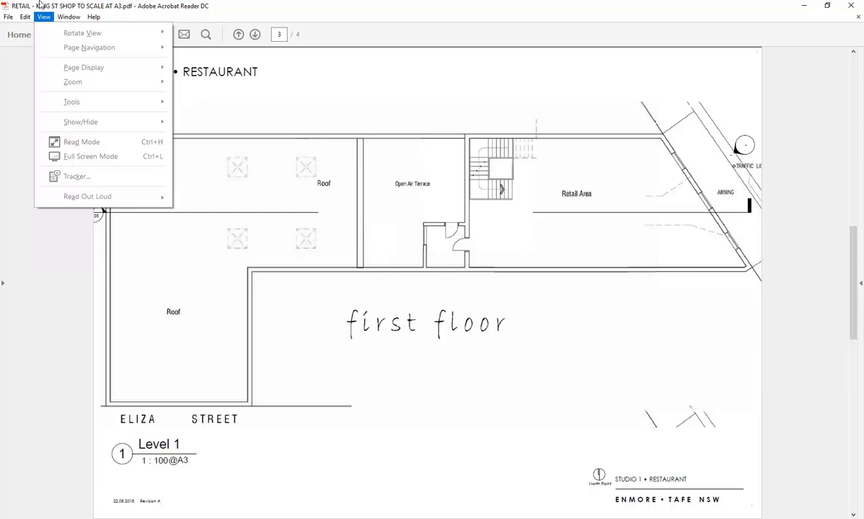
pyautogui.moveTo(8, 14)
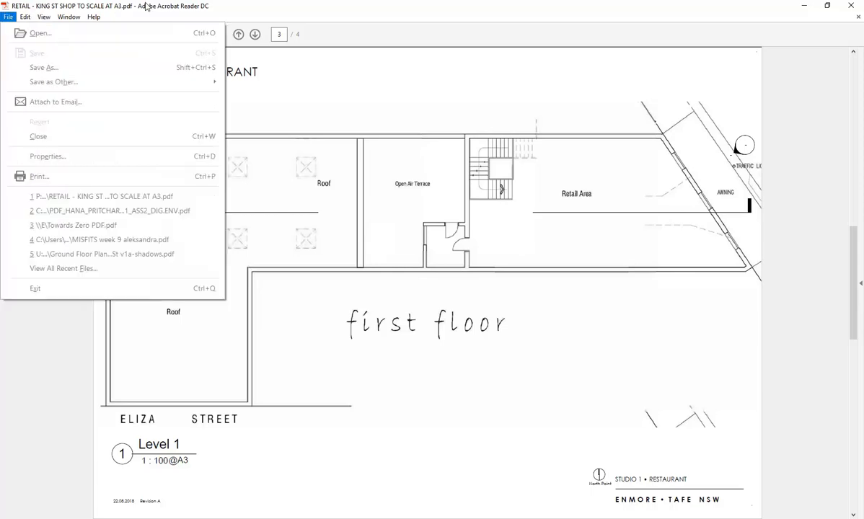
pyautogui.click(181, 9)
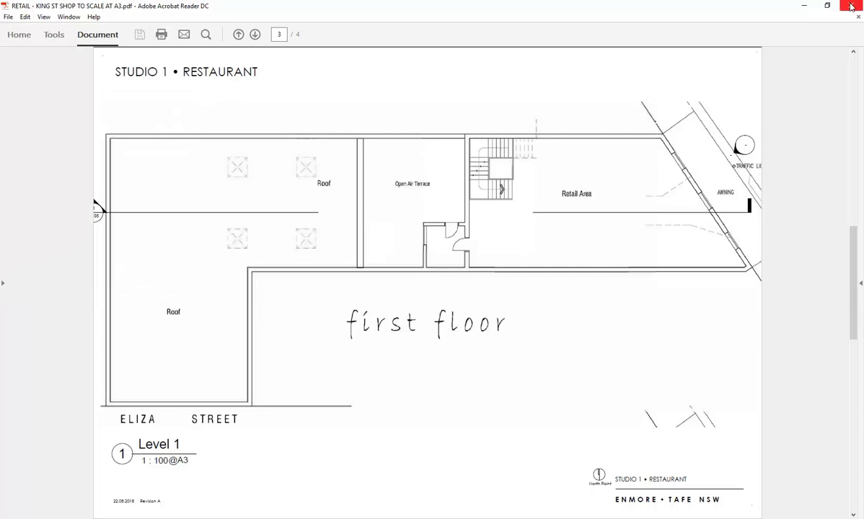
# Open RETAIL - KING ST SHOP TO SCALE AT A3 from the AutoCAD Resources folder in Adobe Acrobat DC, declining to make it the default PDF application
pyautogui.click(804, 6)
pyautogui.click(239, 509)
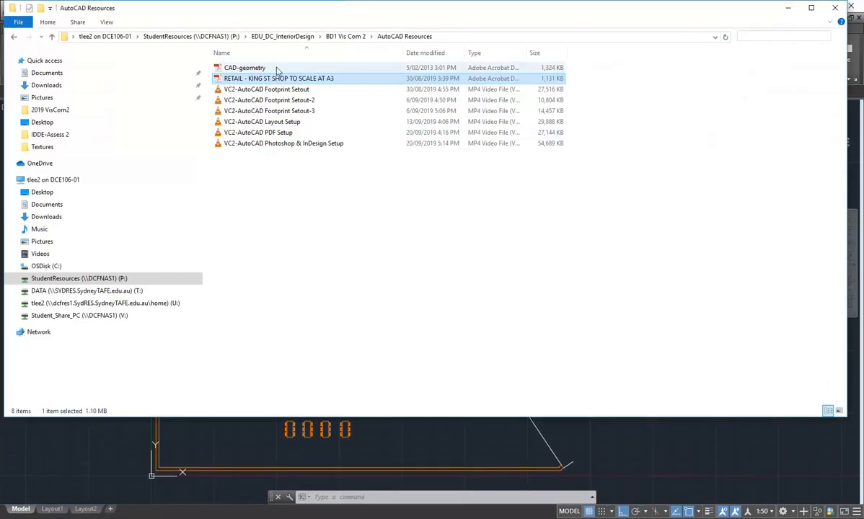
pyautogui.moveTo(522, 54); pyautogui.dragTo(588, 55)
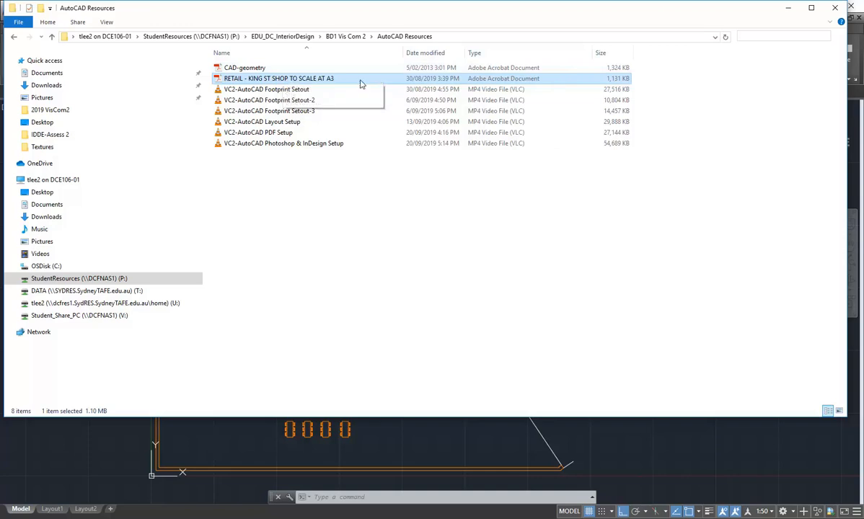
pyautogui.rightClick(273, 81)
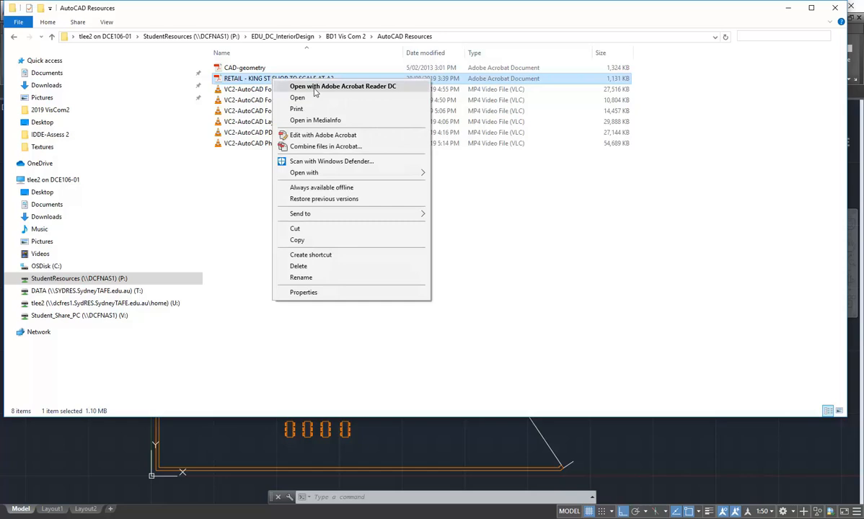
pyautogui.moveTo(310, 173)
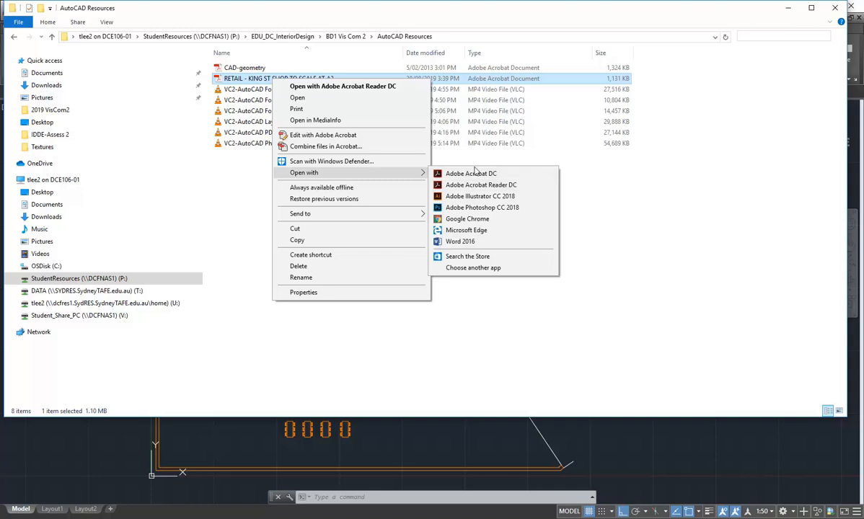
pyautogui.rightClick(249, 82)
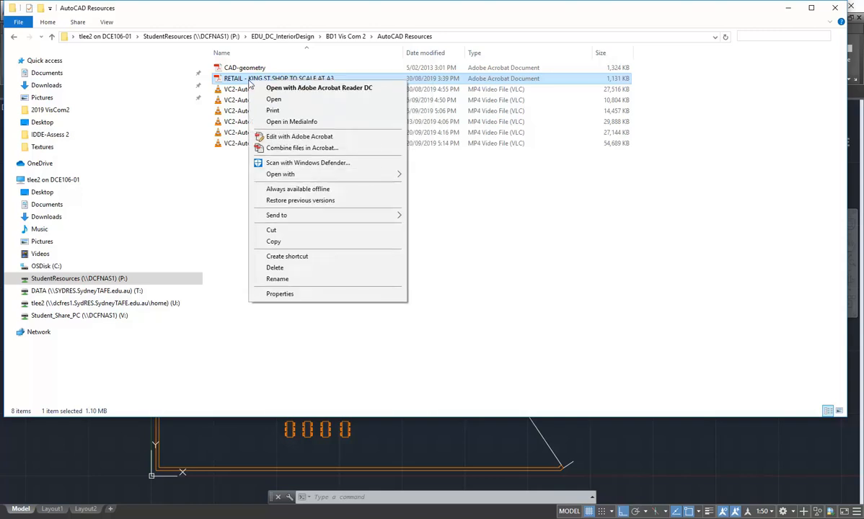
pyautogui.moveTo(289, 175)
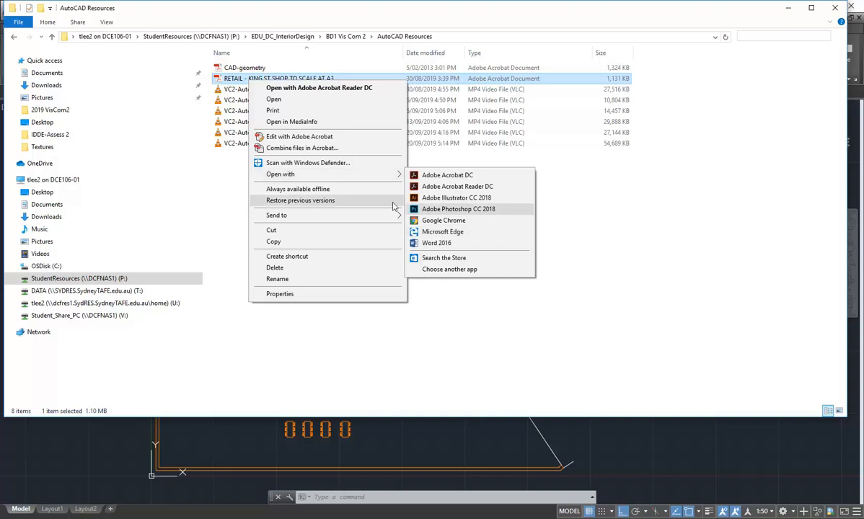
pyautogui.click(448, 176)
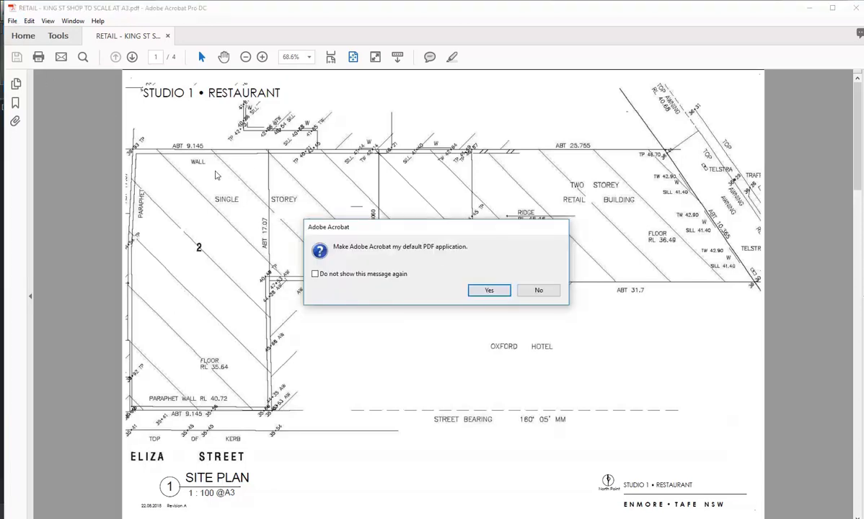
pyautogui.click(554, 290)
# Export the PDF as JPEG images into the AutoCAD Resources folder, keeping the suggested file name
pyautogui.click(12, 22)
pyautogui.moveTo(50, 120)
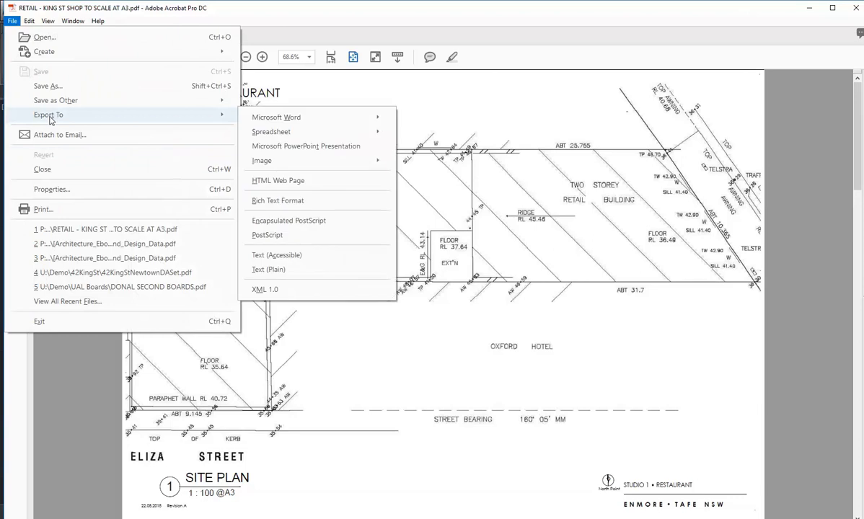
pyautogui.moveTo(324, 161)
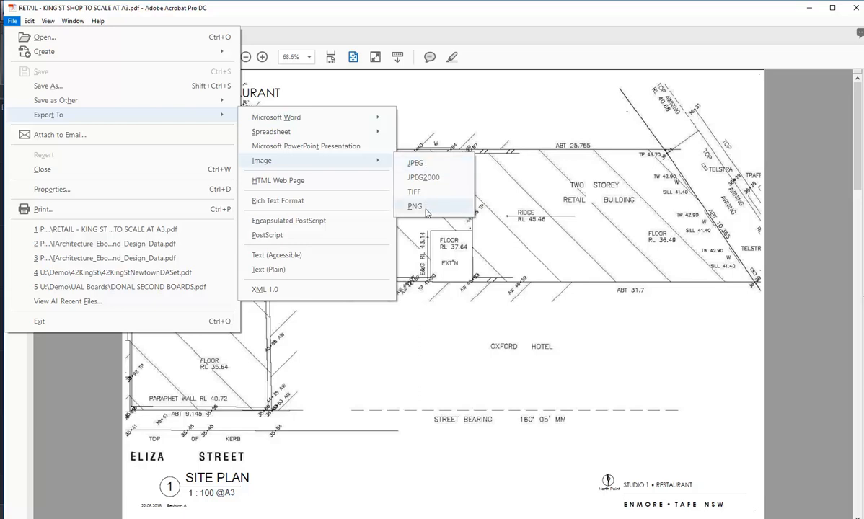
pyautogui.click(425, 166)
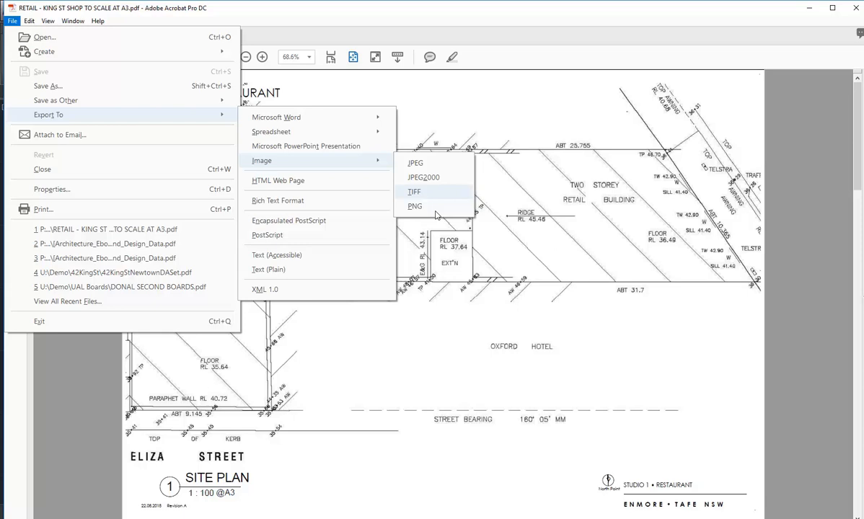
pyautogui.click(417, 164)
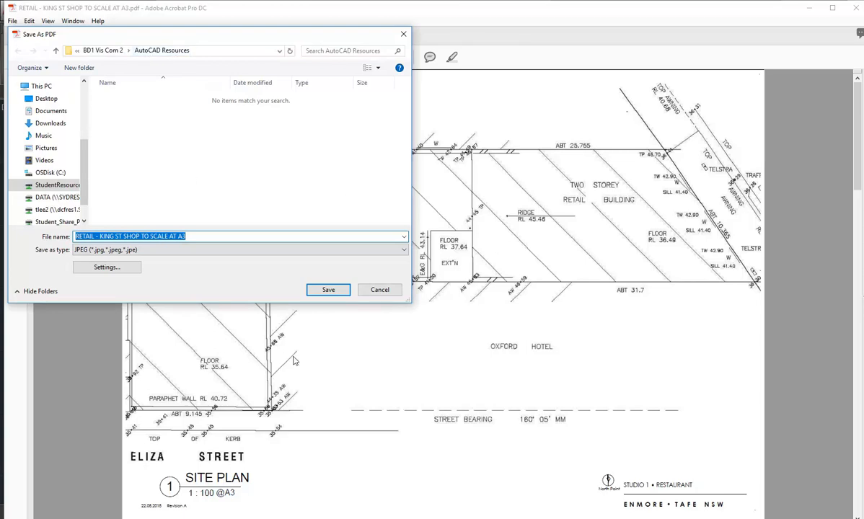
pyautogui.click(329, 291)
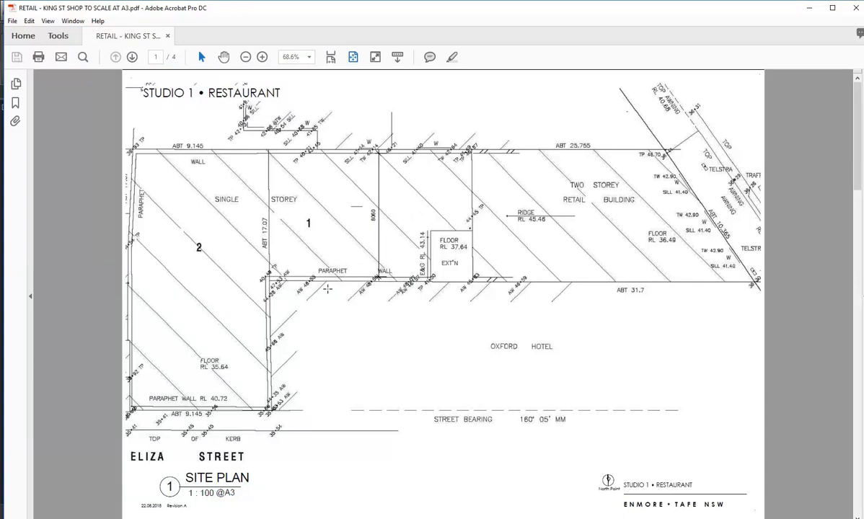
# Open StudentResources (P:) > EDU_DC_InteriorDesign > BD1 Vis Com 2 > AutoCAD Resources in a new File Explorer window and check the exported JPEG pages
pyautogui.press('super+e')
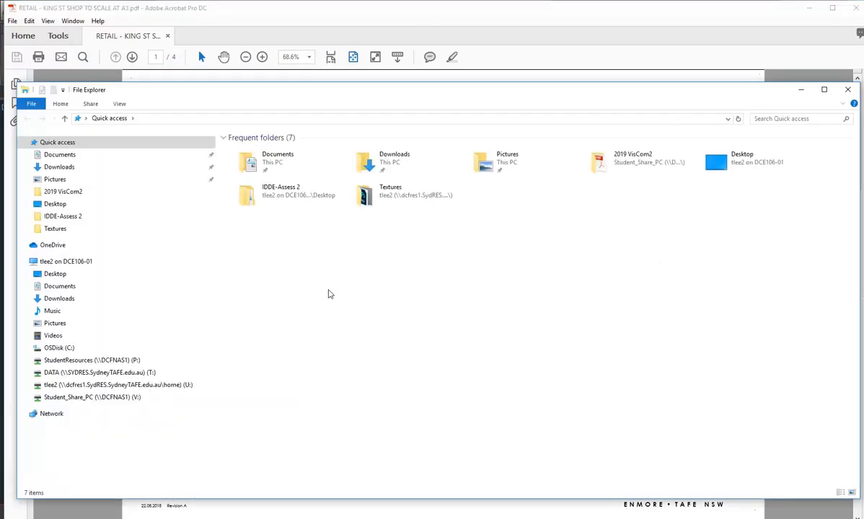
pyautogui.click(105, 360)
pyautogui.doubleClick(273, 155)
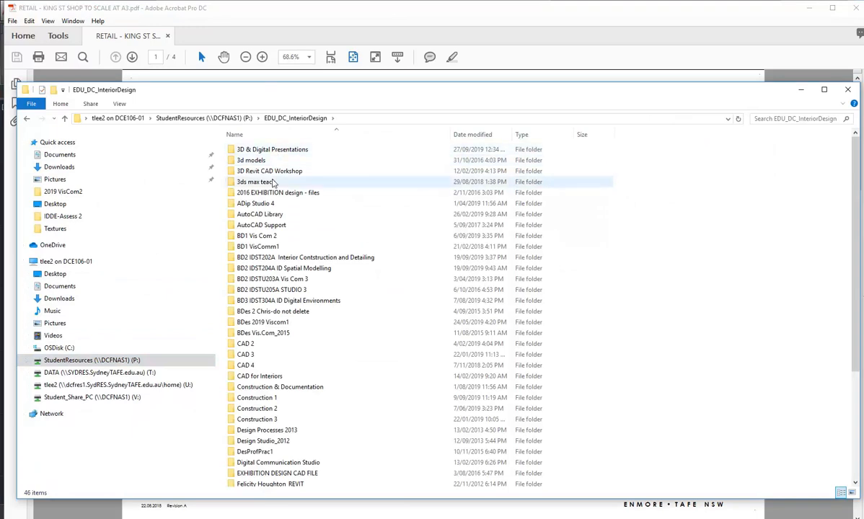
pyautogui.click(264, 238)
pyautogui.doubleClick(265, 238)
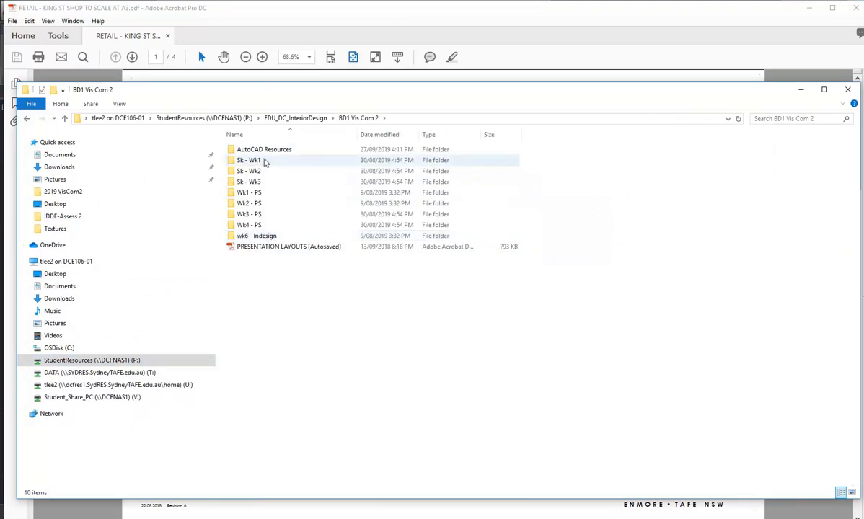
pyautogui.doubleClick(268, 150)
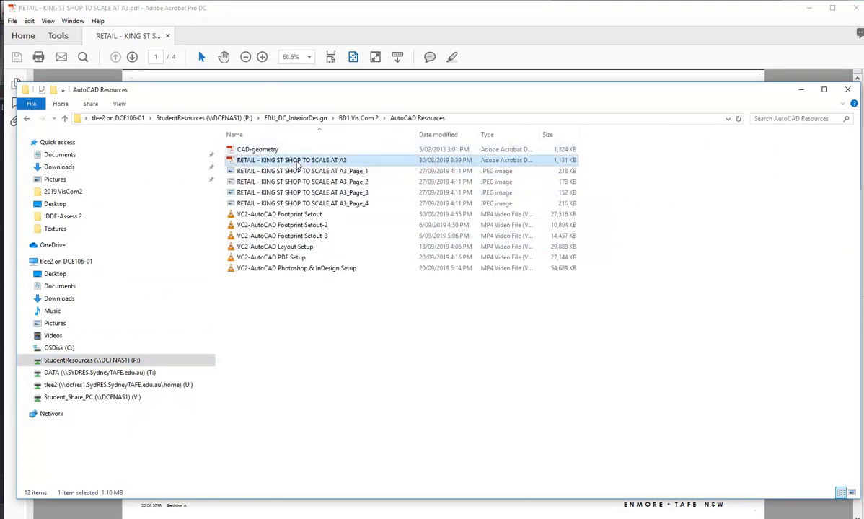
pyautogui.click(292, 172)
pyautogui.click(303, 182)
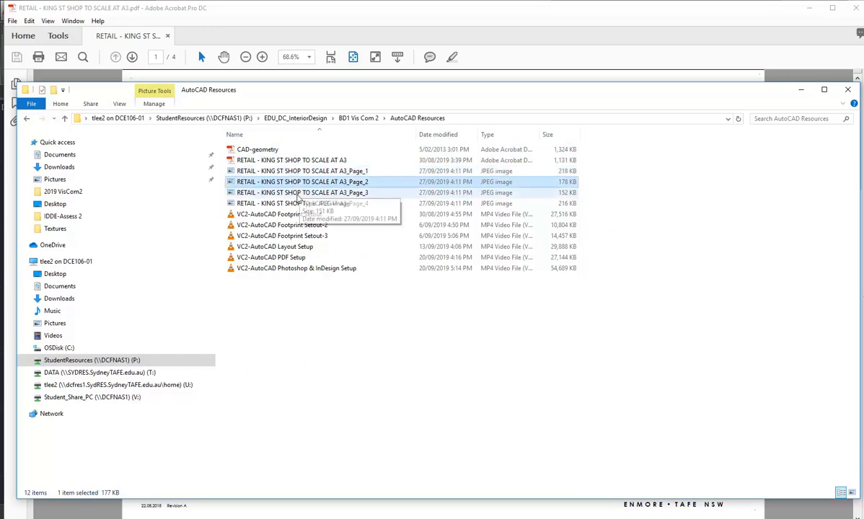
pyautogui.click(309, 193)
pyautogui.click(292, 204)
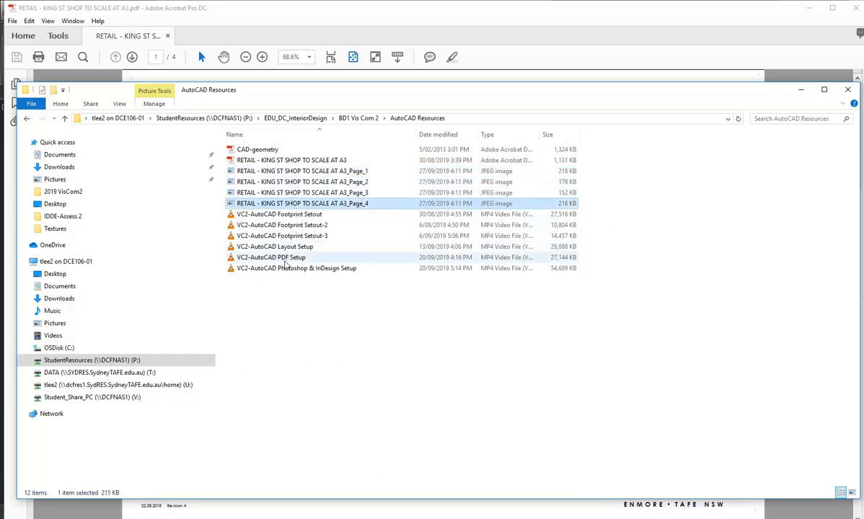
pyautogui.click(281, 296)
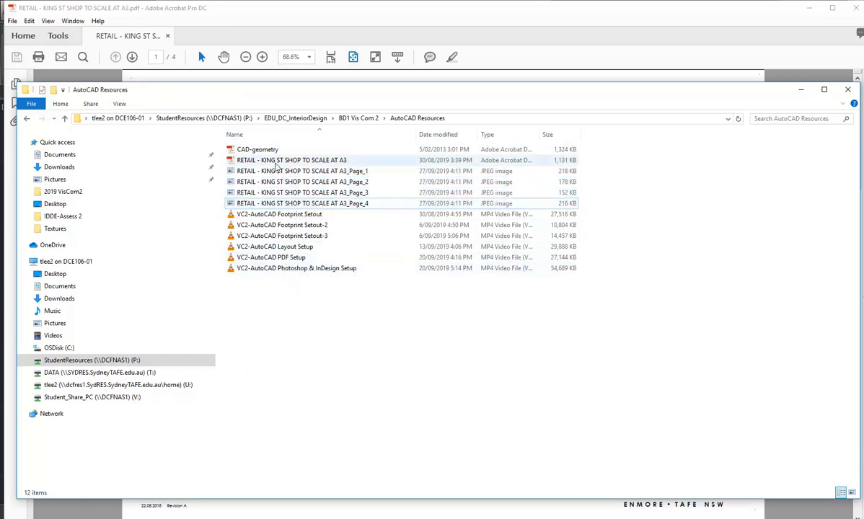
# Open RETAIL - KING ST SHOP TO SCALE AT A3_Page_1 in Photos, view the site plan, and minimise the viewer
pyautogui.rightClick(273, 171)
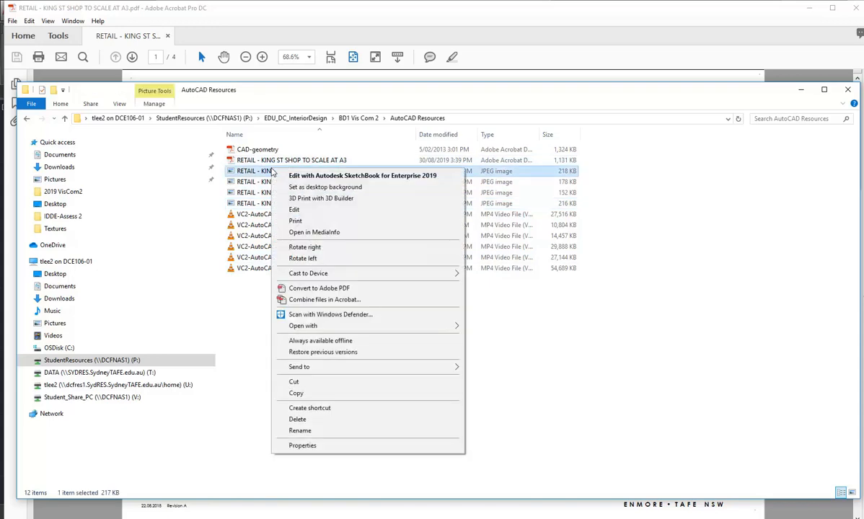
pyautogui.moveTo(346, 325)
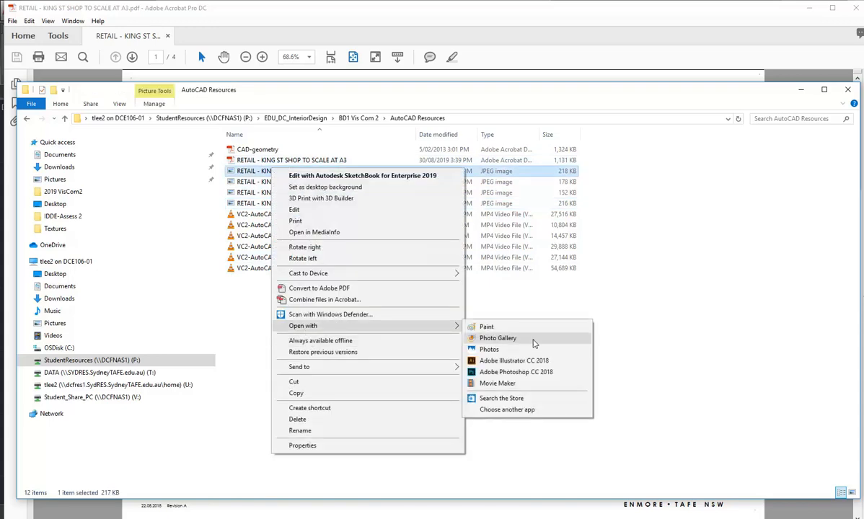
pyautogui.click(516, 349)
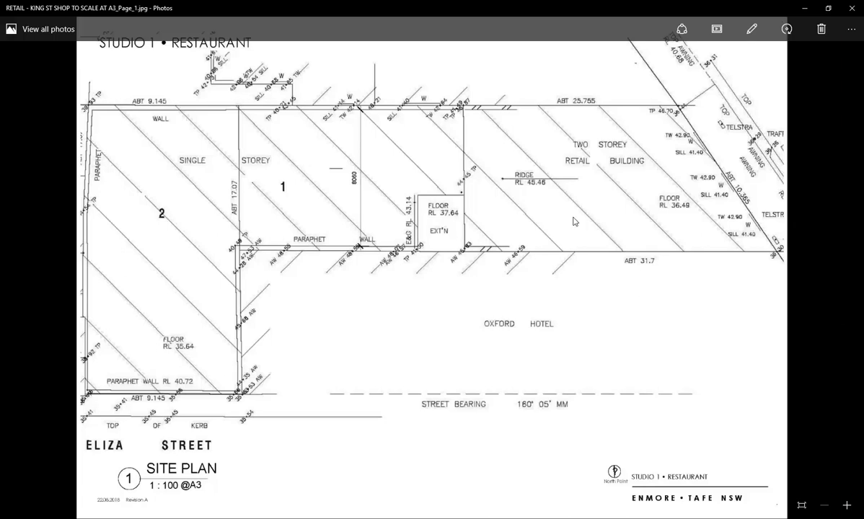
pyautogui.click(805, 8)
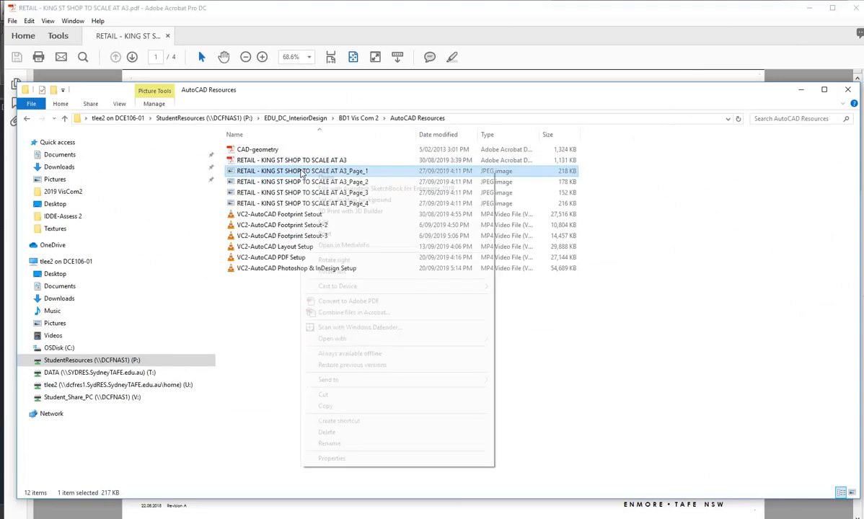
# Open the Page_1 JPEG in Photo Gallery, look through the exported pages forwards and back, and minimise the viewer
pyautogui.rightClick(301, 171)
pyautogui.moveTo(355, 340)
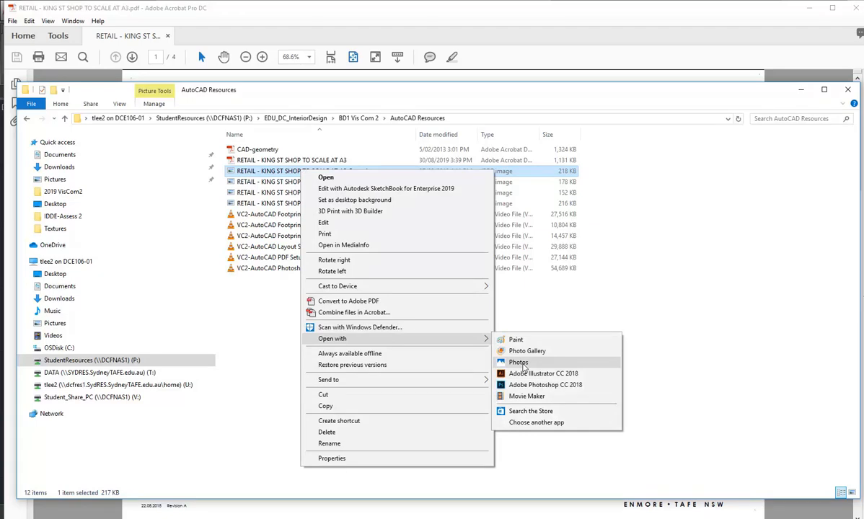
pyautogui.click(526, 351)
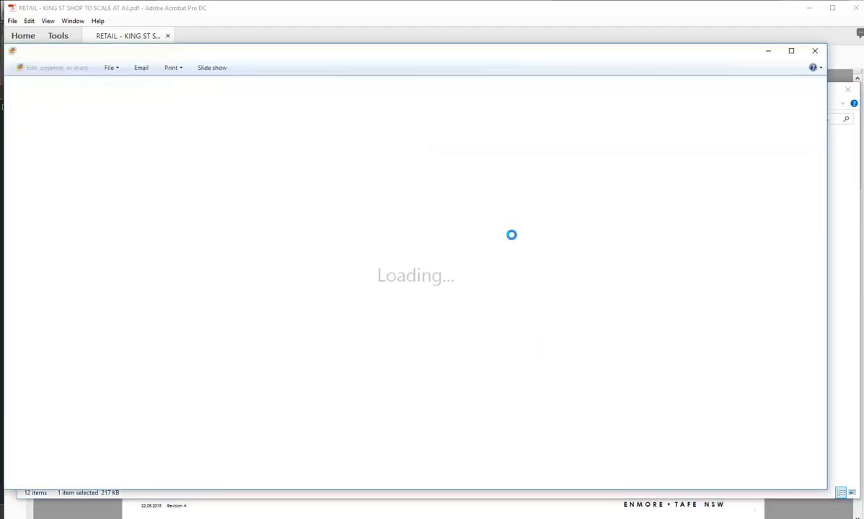
pyautogui.click(635, 481)
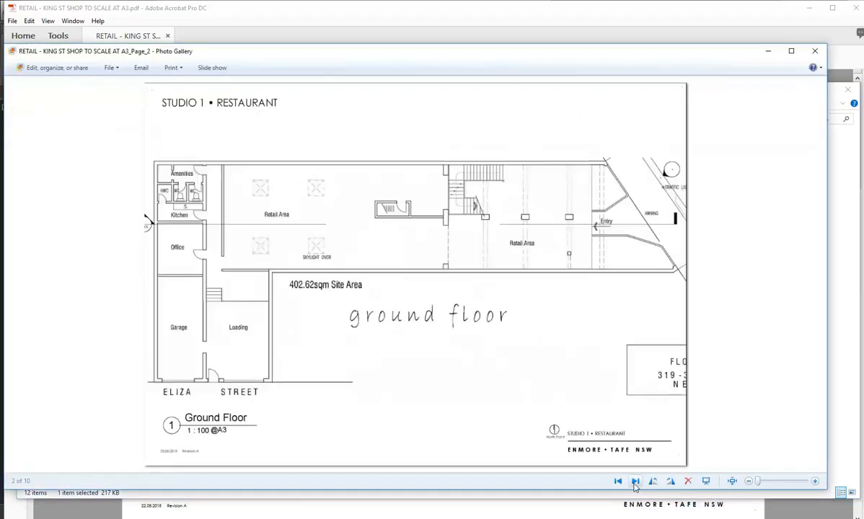
pyautogui.click(636, 481)
pyautogui.click(636, 481)
pyautogui.click(636, 481)
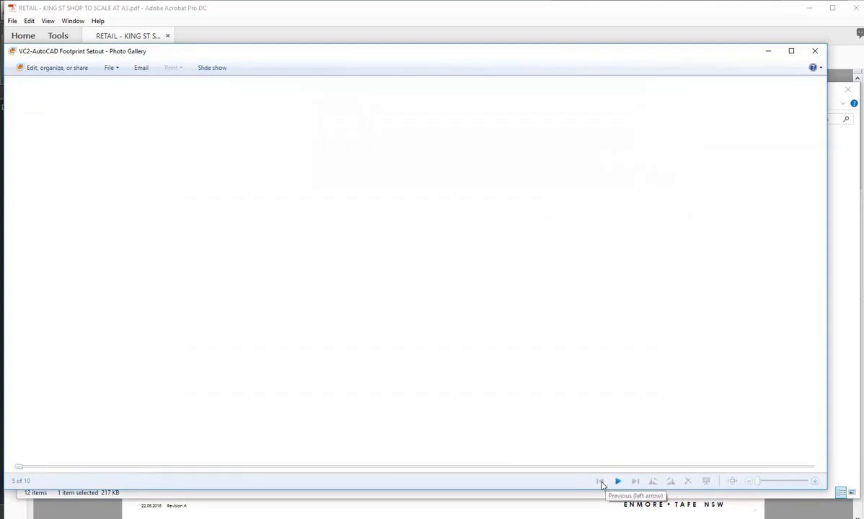
pyautogui.click(602, 483)
pyautogui.click(617, 482)
pyautogui.click(618, 482)
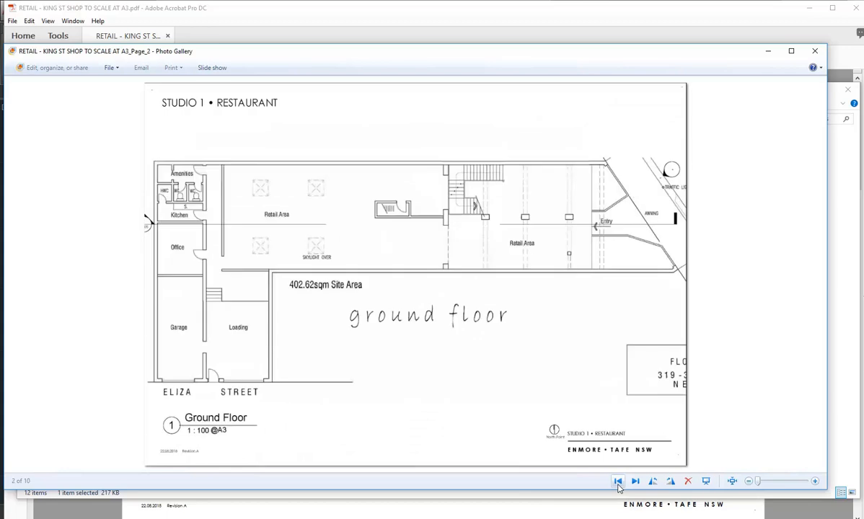
pyautogui.click(763, 52)
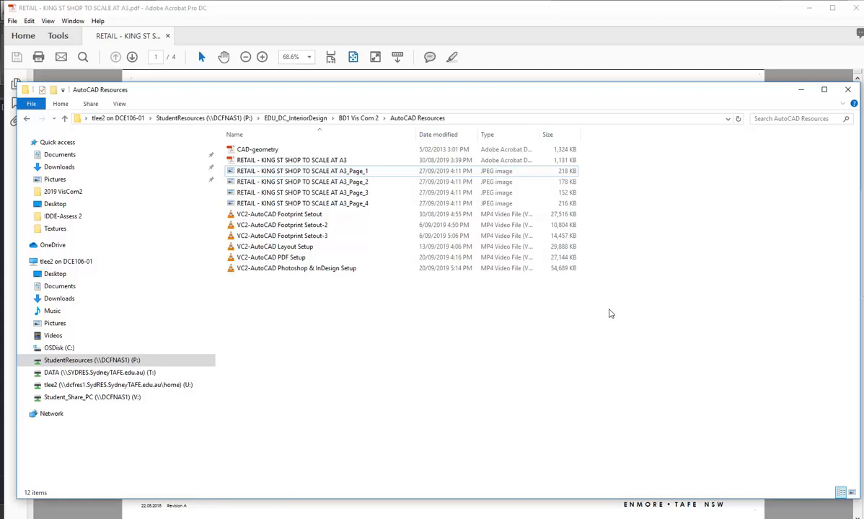
# Minimise Acrobat and both File Explorer windows to return to the Shop Setout v3 drawing in AutoCAD
pyautogui.click(809, 8)
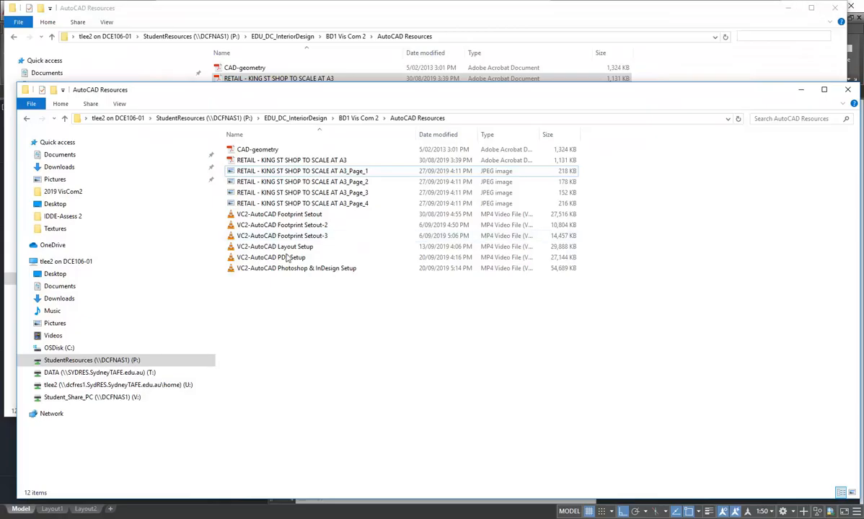
pyautogui.click(802, 91)
pyautogui.click(791, 9)
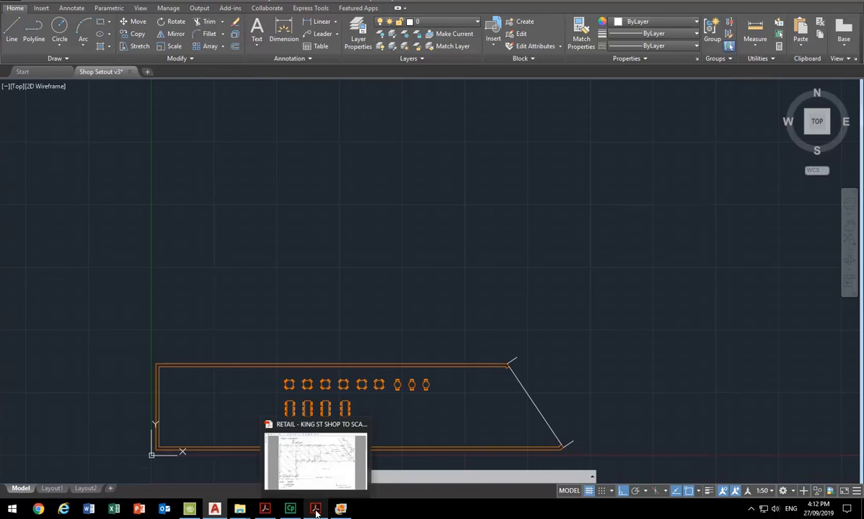
# Switch to the shop PDF in Acrobat, view its page thumbnails with Organize Pages, and close Acrobat to return to AutoCAD
pyautogui.click(316, 511)
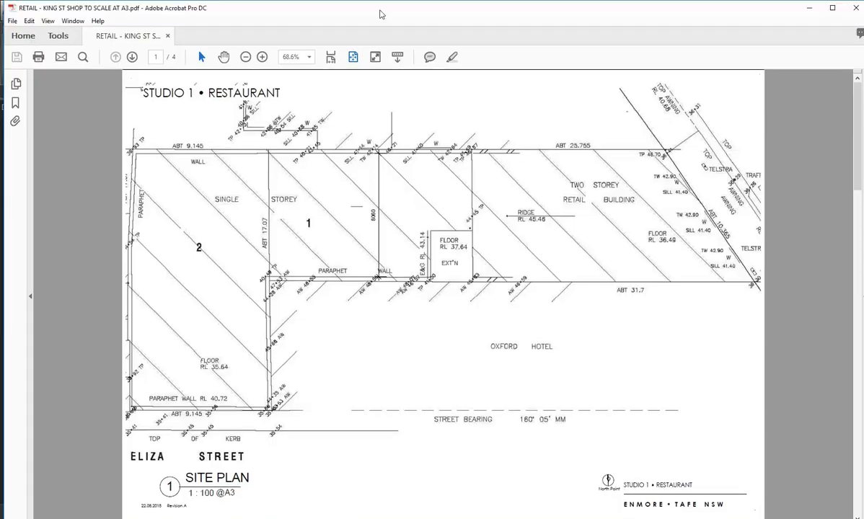
pyautogui.click(58, 36)
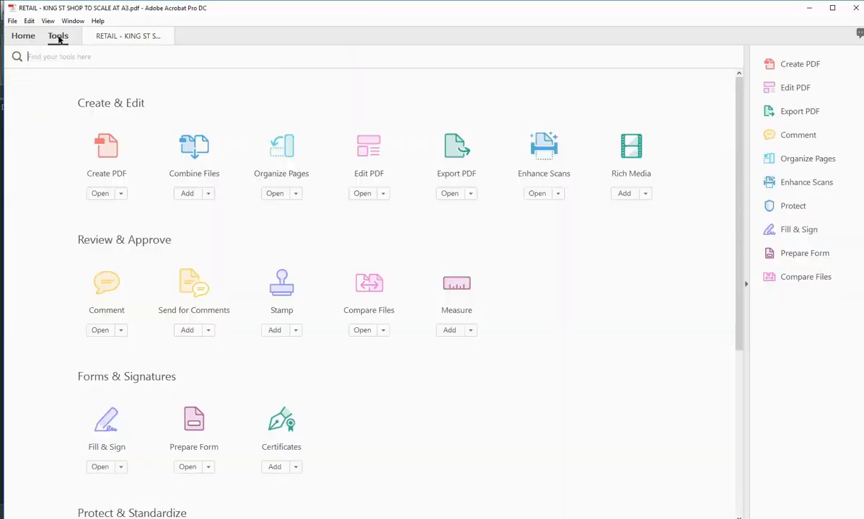
pyautogui.click(293, 153)
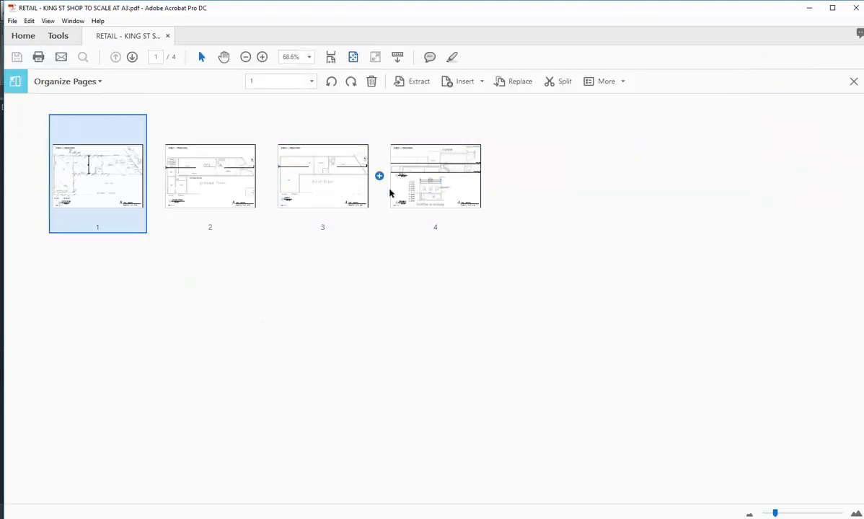
pyautogui.moveTo(317, 200); pyautogui.dragTo(402, 213)
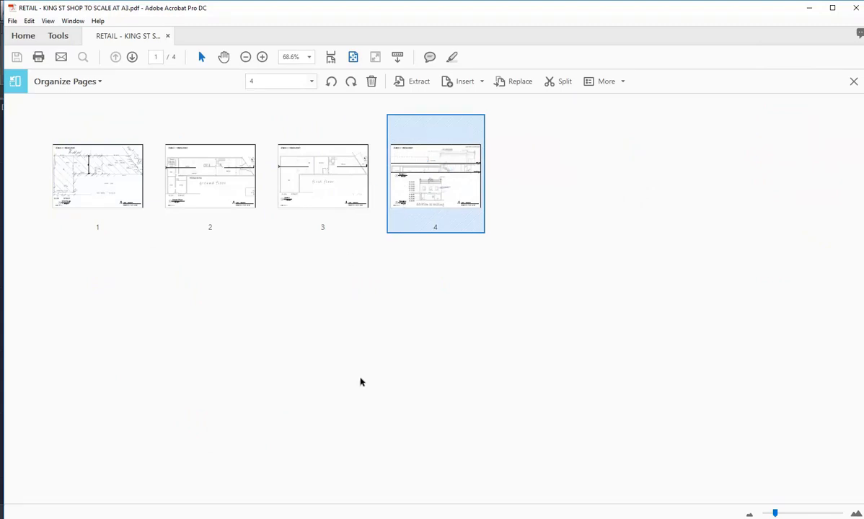
pyautogui.click(303, 410)
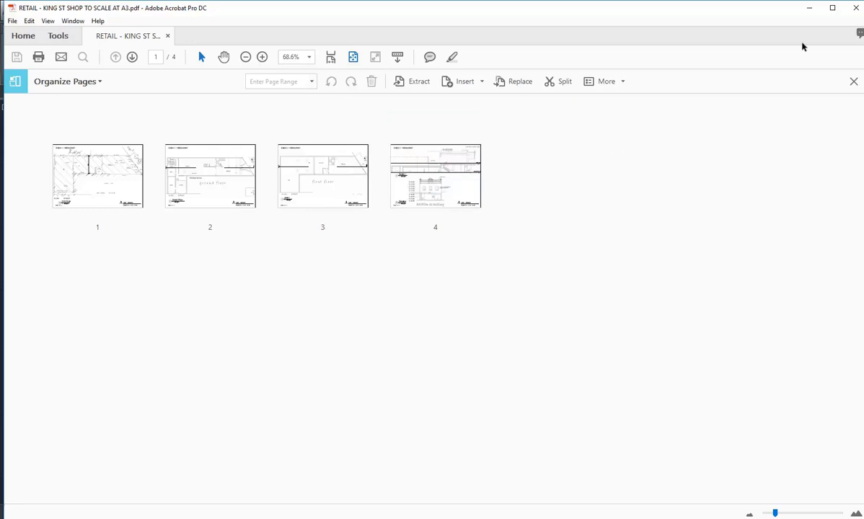
pyautogui.click(856, 7)
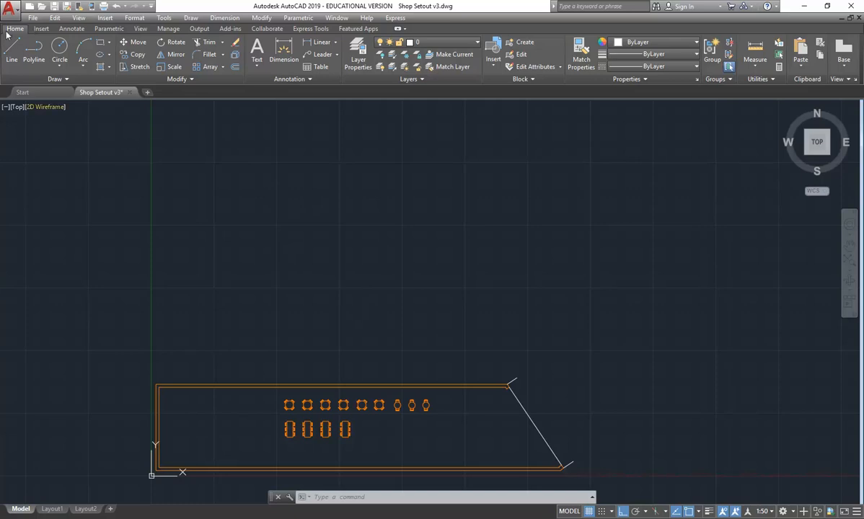
pyautogui.click(41, 29)
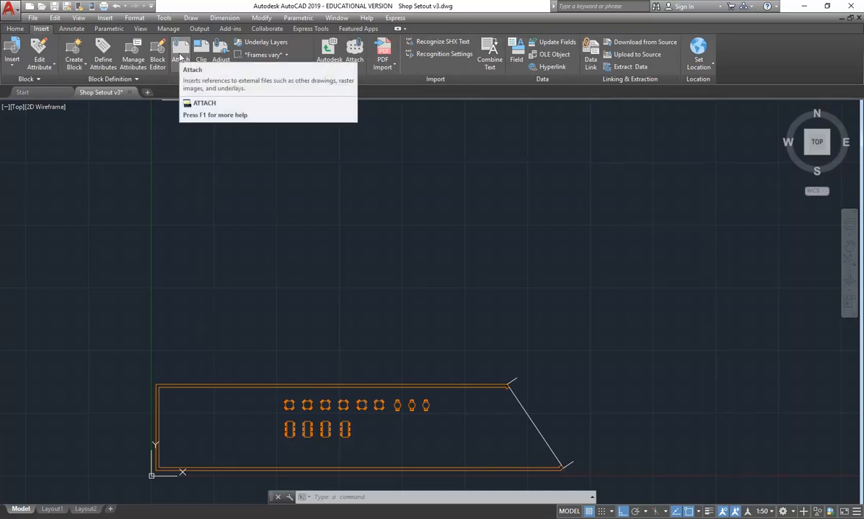
pyautogui.click(380, 67)
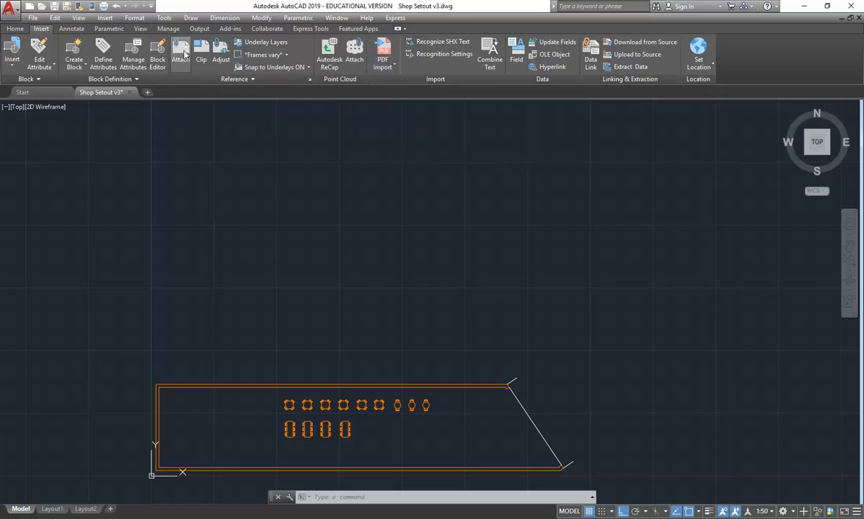
pyautogui.click(182, 52)
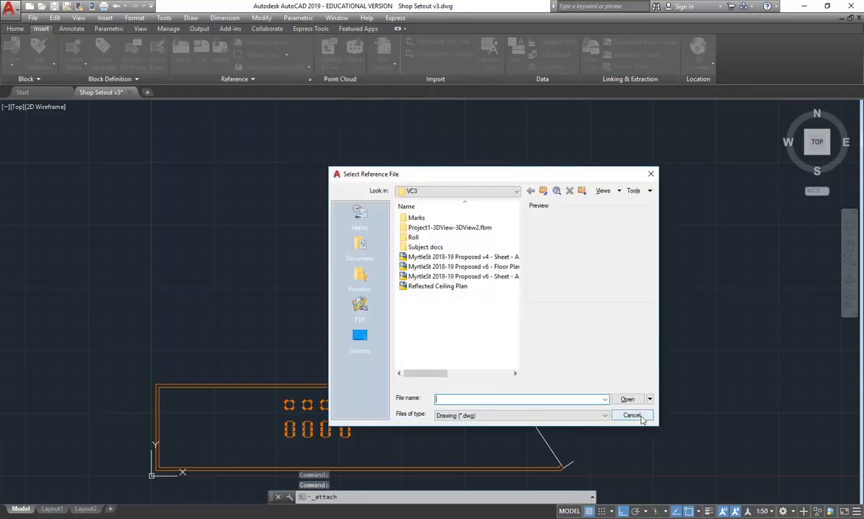
pyautogui.click(633, 415)
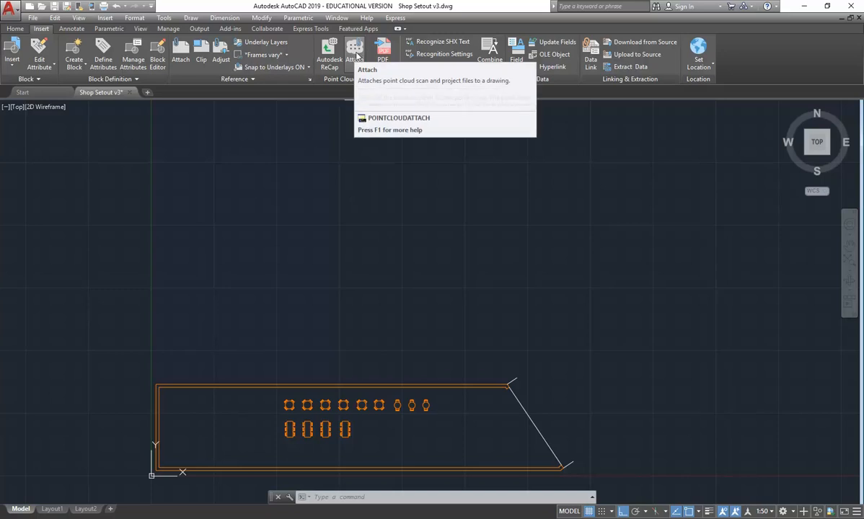
# Start attaching a reference file and browse to StudentResources (P:) > EDU_DC_InteriorDesign > BD1 Vis Com 2 > AutoCAD Resources
pyautogui.click(182, 45)
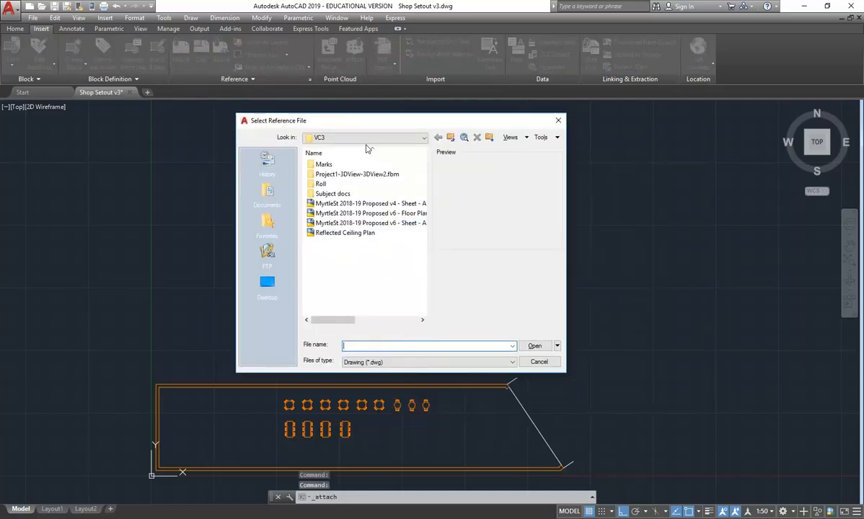
pyautogui.click(409, 139)
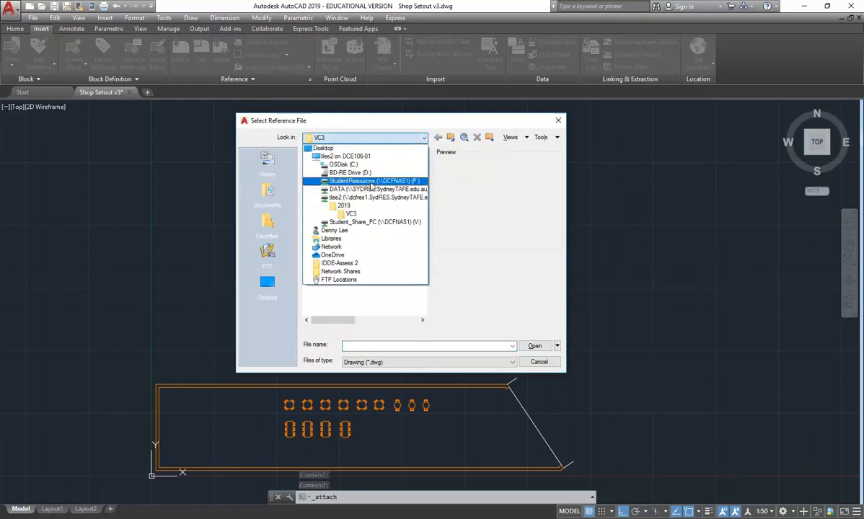
pyautogui.click(357, 186)
pyautogui.doubleClick(358, 175)
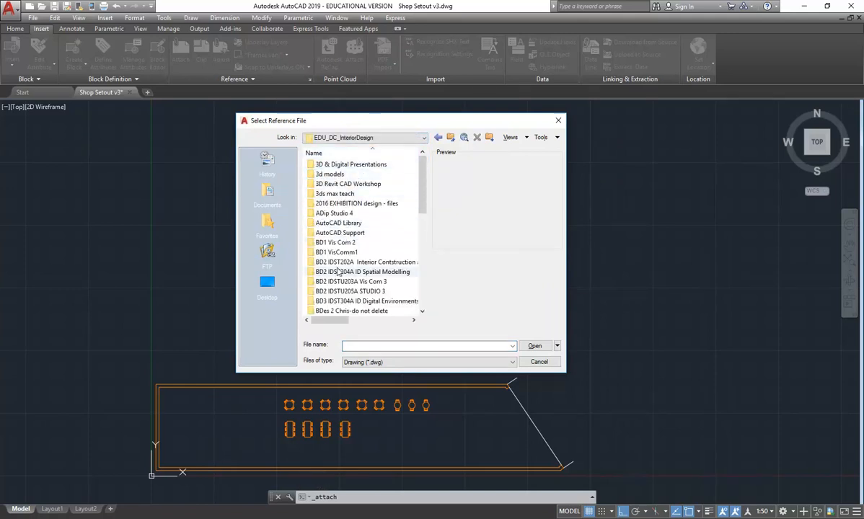
pyautogui.click(319, 246)
pyautogui.doubleClick(319, 246)
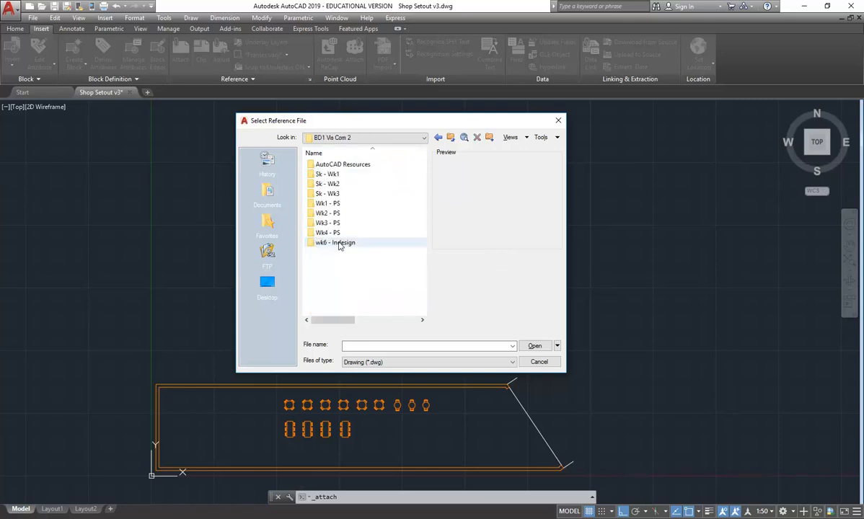
pyautogui.doubleClick(339, 164)
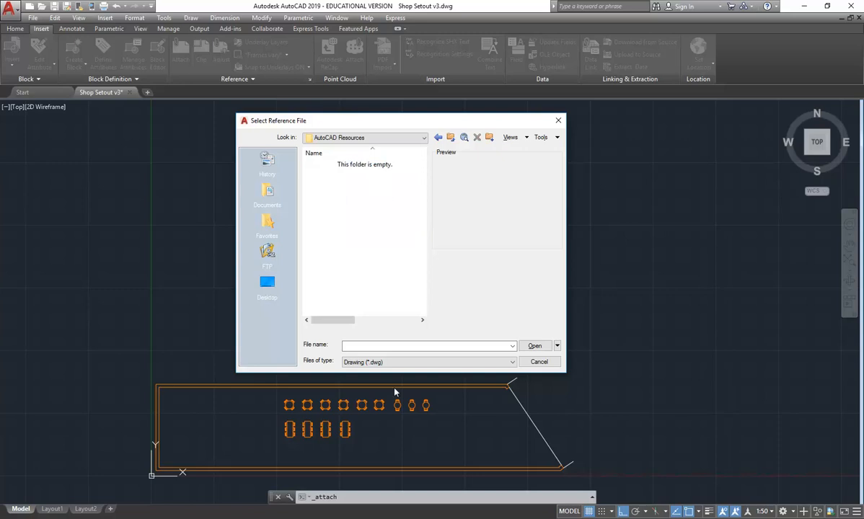
# Filter the reference files to All image files and enlarge the file listing so the full page names are readable
pyautogui.click(424, 362)
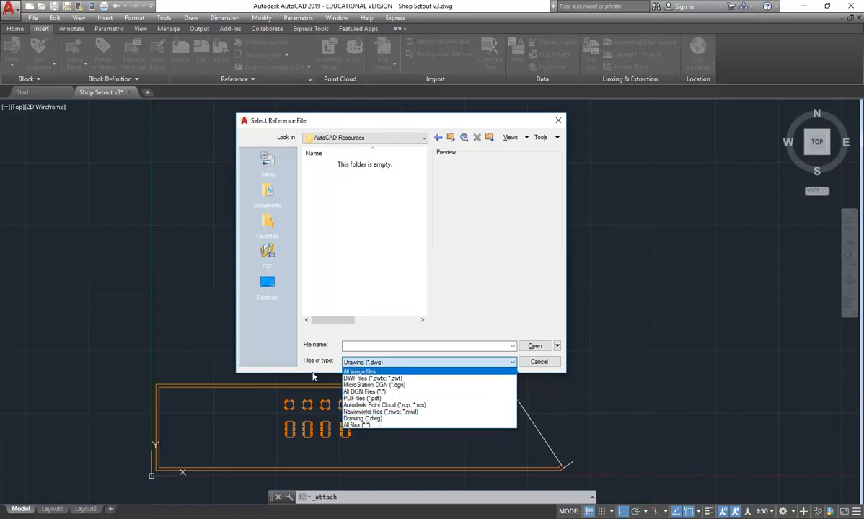
pyautogui.click(364, 371)
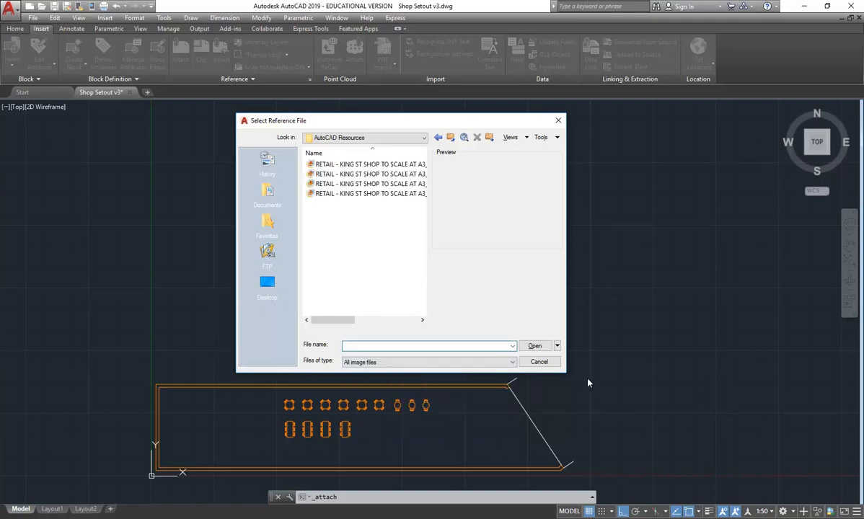
pyautogui.moveTo(565, 375); pyautogui.dragTo(765, 403)
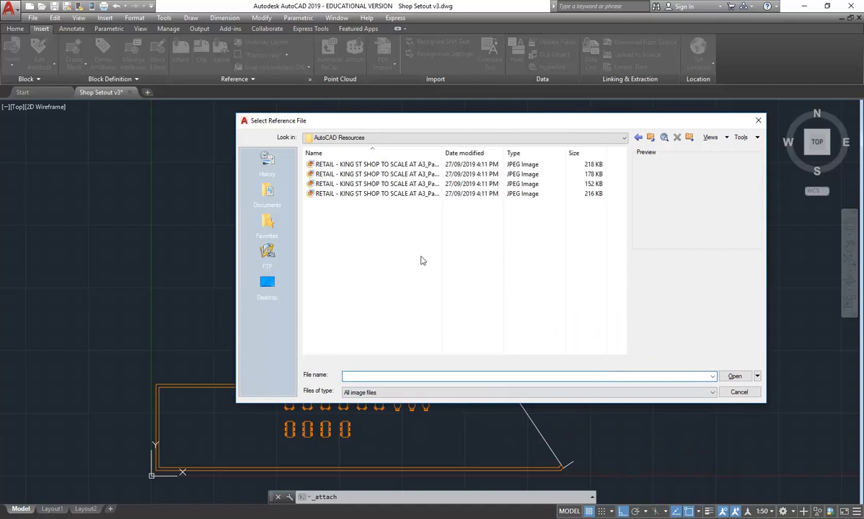
pyautogui.doubleClick(442, 154)
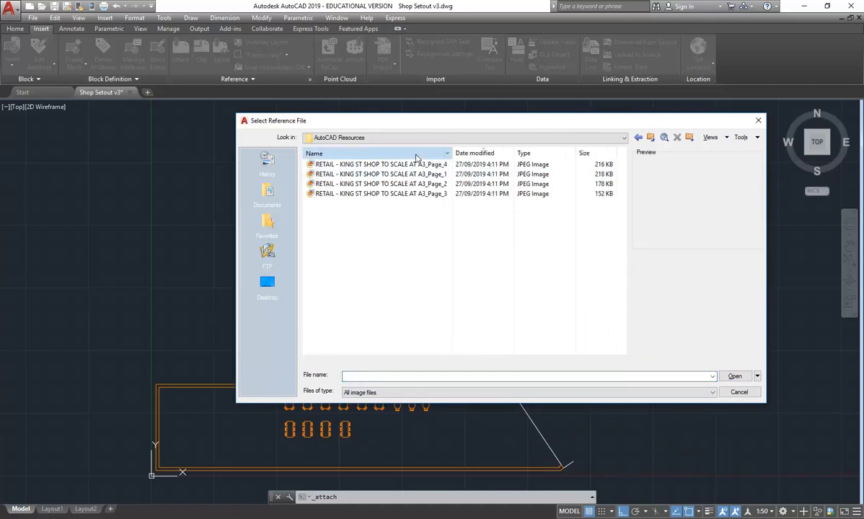
pyautogui.moveTo(447, 154); pyautogui.dragTo(540, 153)
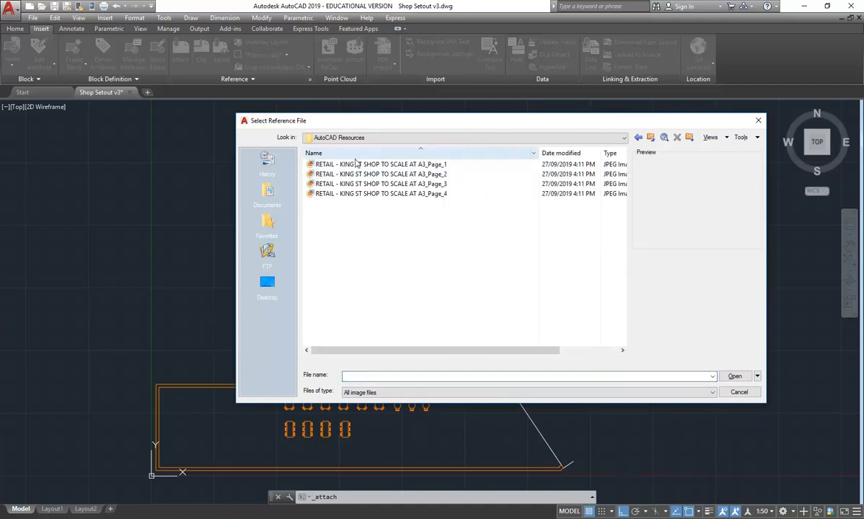
# Choose RETAIL - KING ST SHOP TO SCALE AT A3_Page_2, the ground floor plan, as the image to attach
pyautogui.click(365, 165)
pyautogui.click(367, 174)
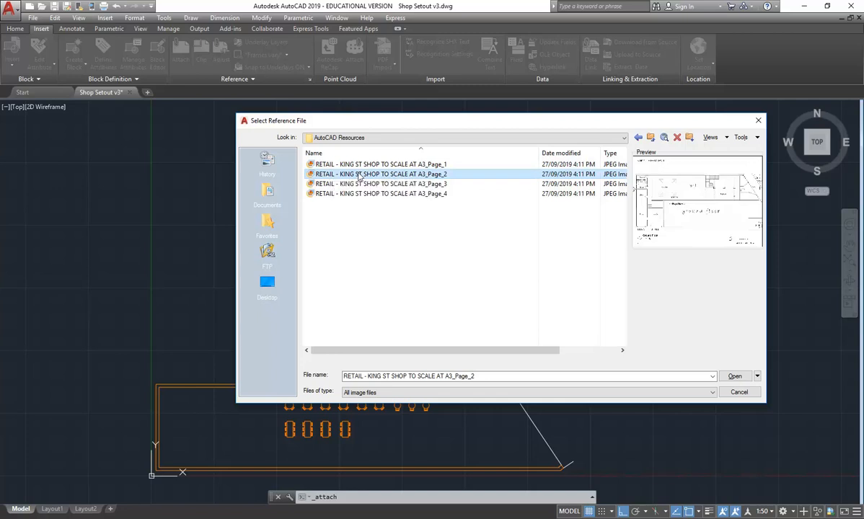
pyautogui.doubleClick(357, 177)
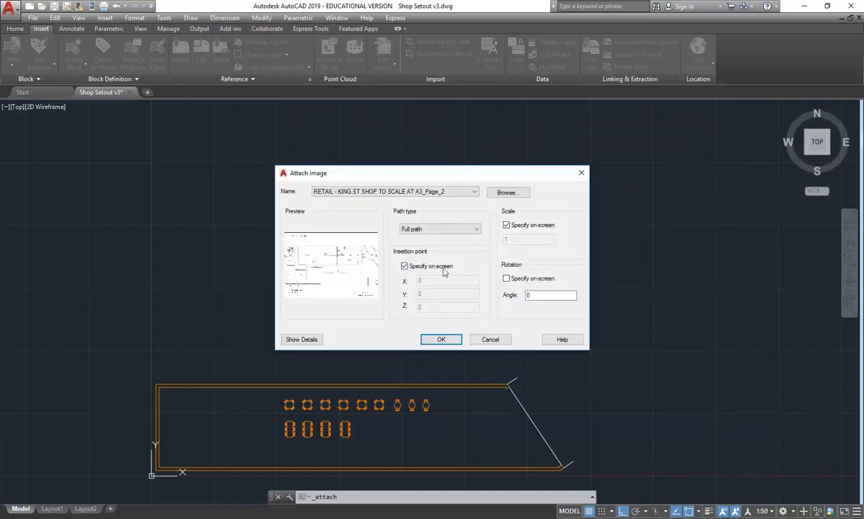
pyautogui.moveTo(458, 174); pyautogui.dragTo(438, 153)
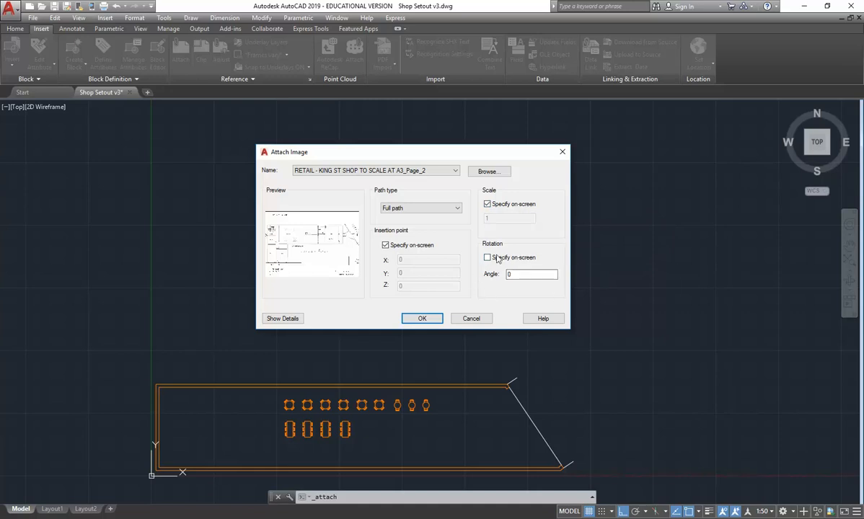
pyautogui.click(488, 205)
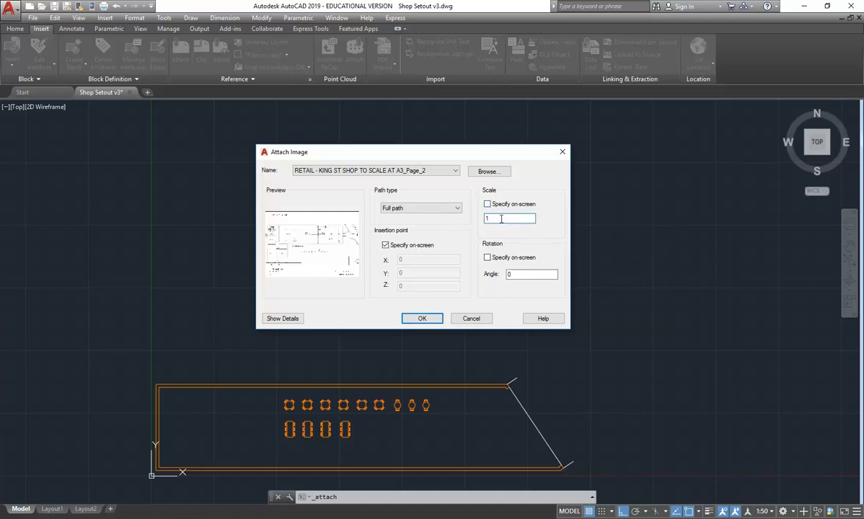
pyautogui.write('000')
pyautogui.click(421, 320)
pyautogui.scroll(-5, 322, 282)
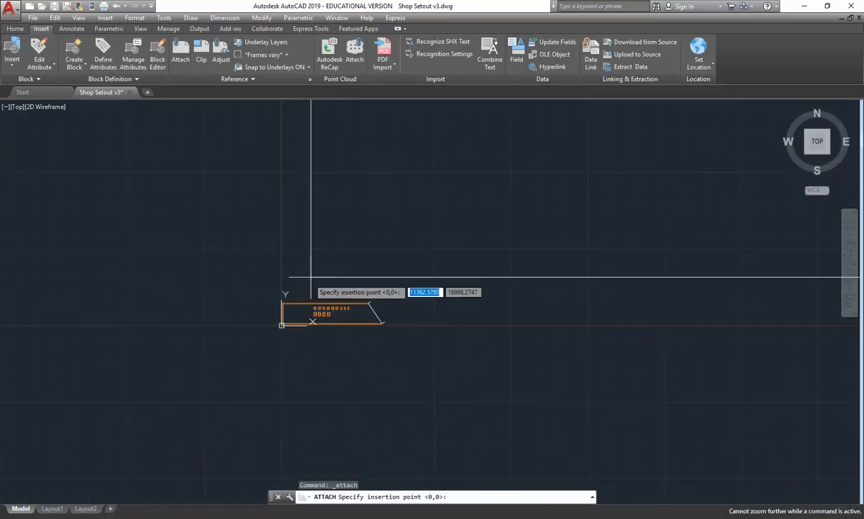
pyautogui.moveTo(303, 282); pyautogui.dragTo(240, 394, button='middle')
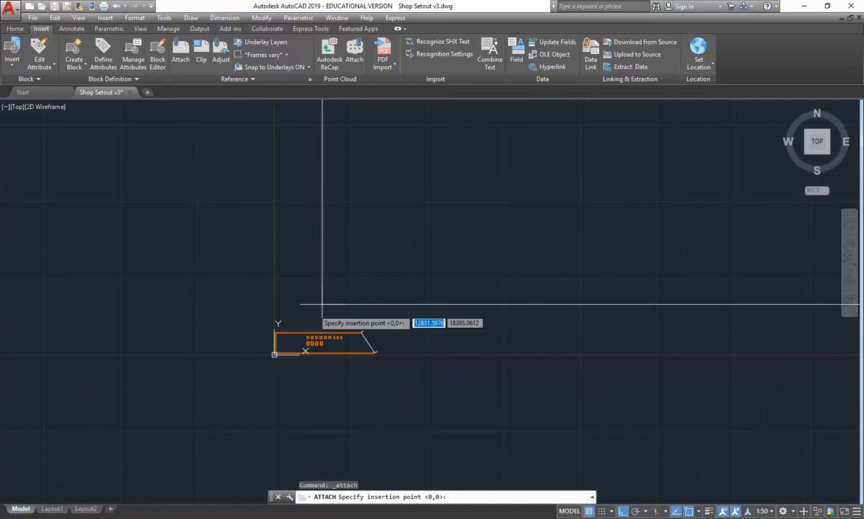
pyautogui.press('Escape')
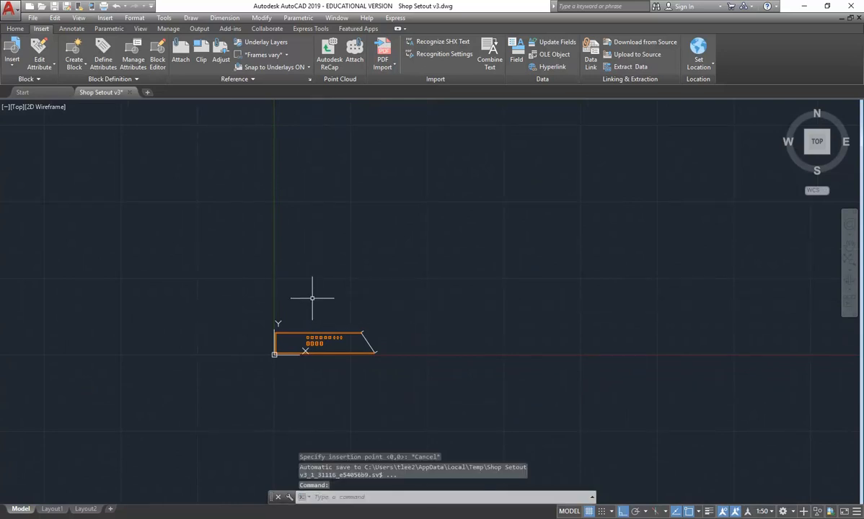
# Attach RETAIL - KING ST SHOP TO SCALE AT A3_Page_2 again, placing the image just above the shop outline's upper-left corner
pyautogui.click(181, 51)
pyautogui.doubleClick(339, 175)
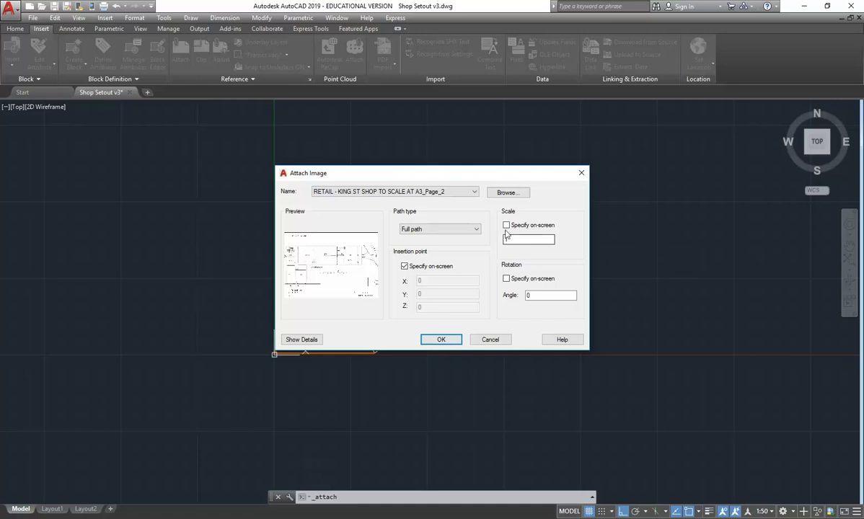
pyautogui.click(405, 267)
pyautogui.click(441, 340)
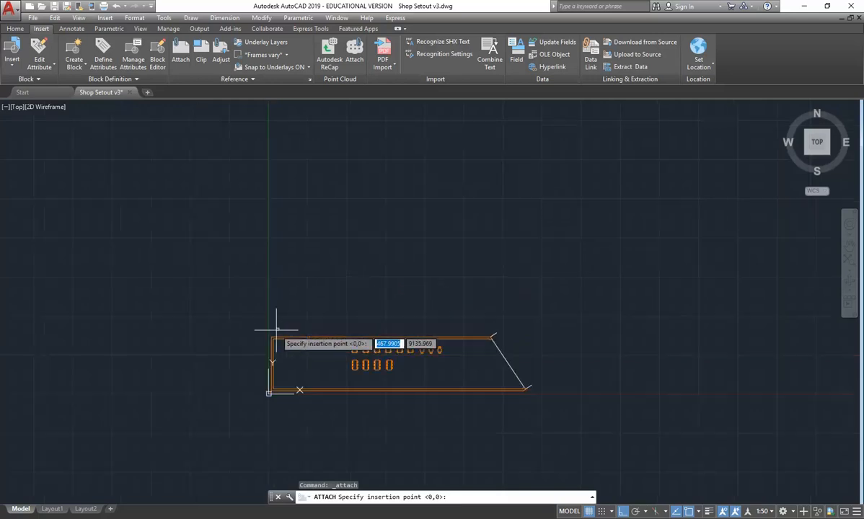
pyautogui.scroll(5, 278, 326)
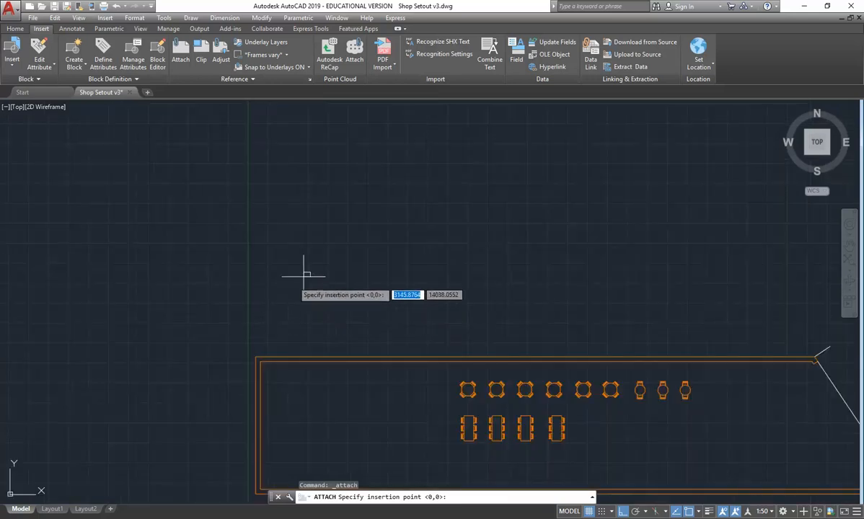
pyautogui.click(262, 334)
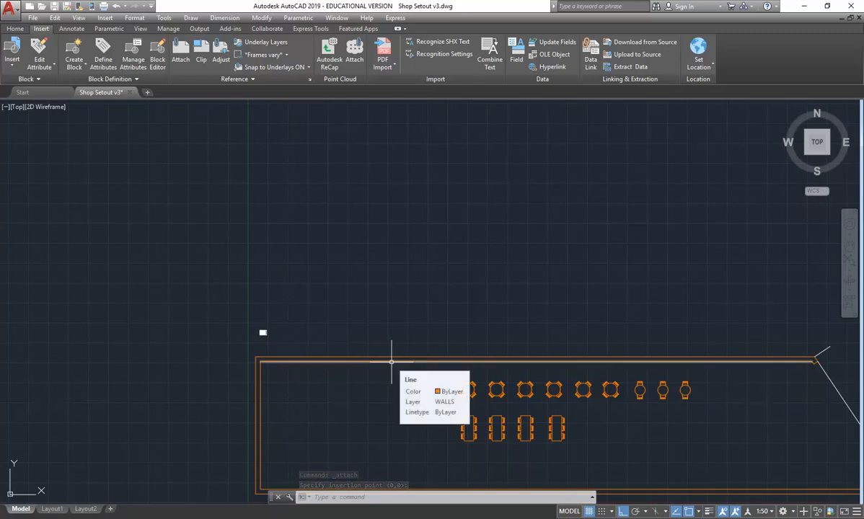
# Select the attached page image and examine its ground floor plan and its size relative to the shop outline
pyautogui.scroll(5, 247, 339)
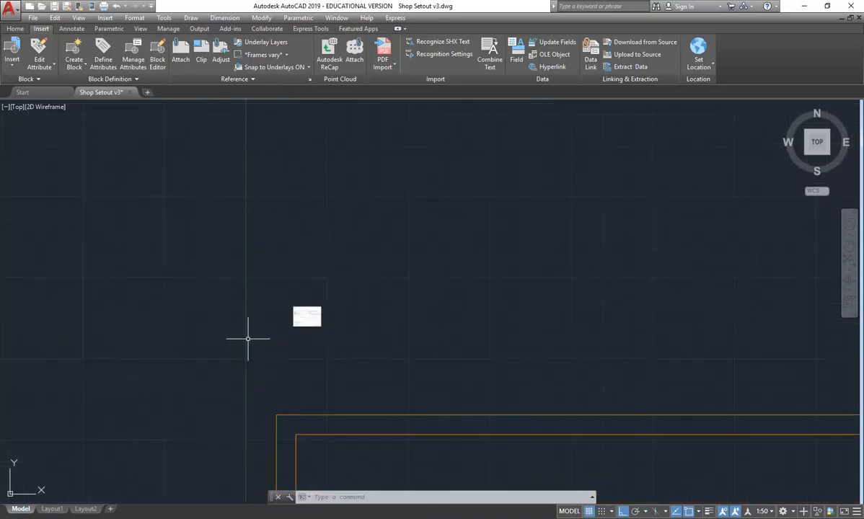
pyautogui.click(334, 293)
pyautogui.click(278, 337)
pyautogui.scroll(6, 301, 311)
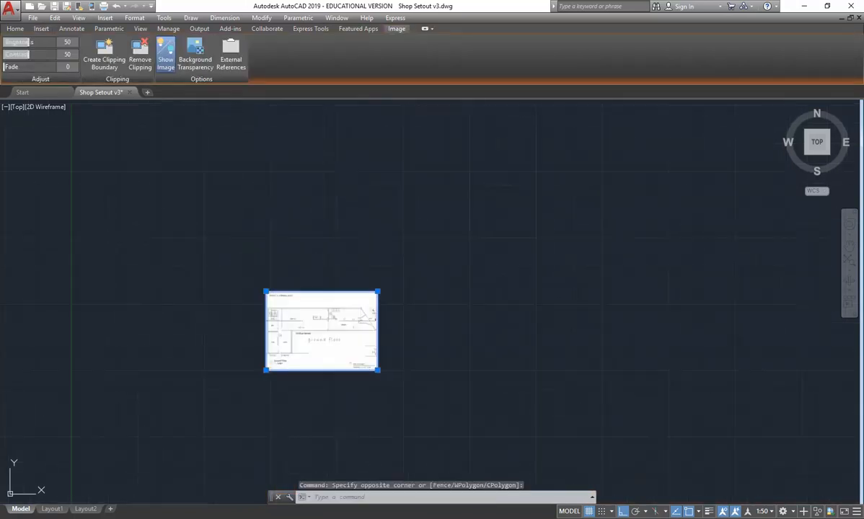
pyautogui.scroll(5, 302, 336)
pyautogui.scroll(-3, 302, 336)
pyautogui.scroll(2, 253, 399)
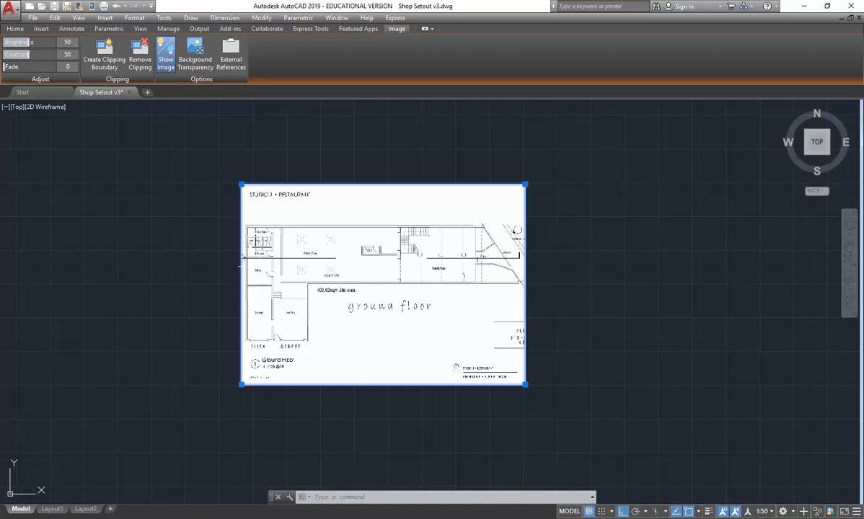
pyautogui.scroll(-2, 242, 291)
pyautogui.scroll(4, 273, 358)
pyautogui.moveTo(255, 324); pyautogui.dragTo(226, 385, button='middle')
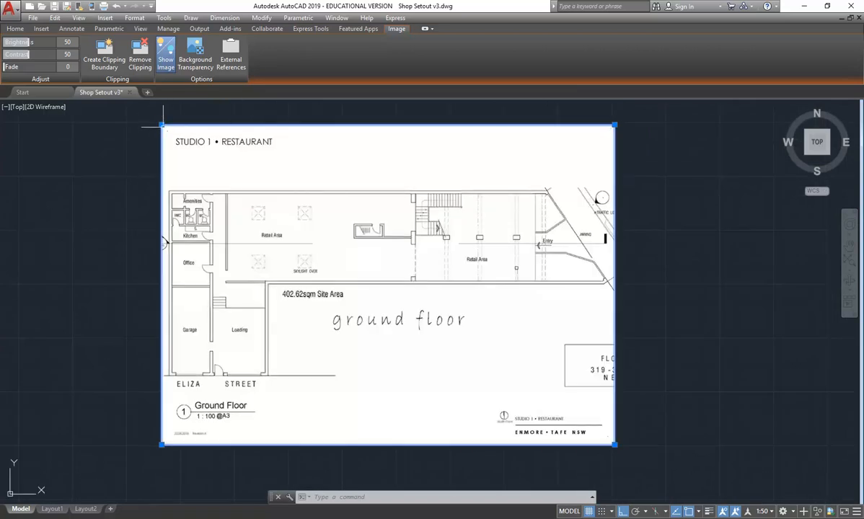
pyautogui.scroll(-8, 164, 243)
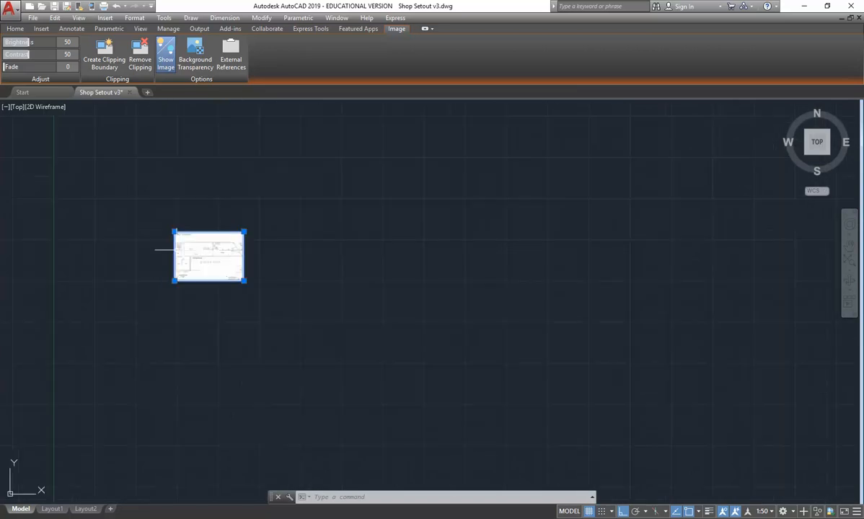
pyautogui.scroll(8, 192, 257)
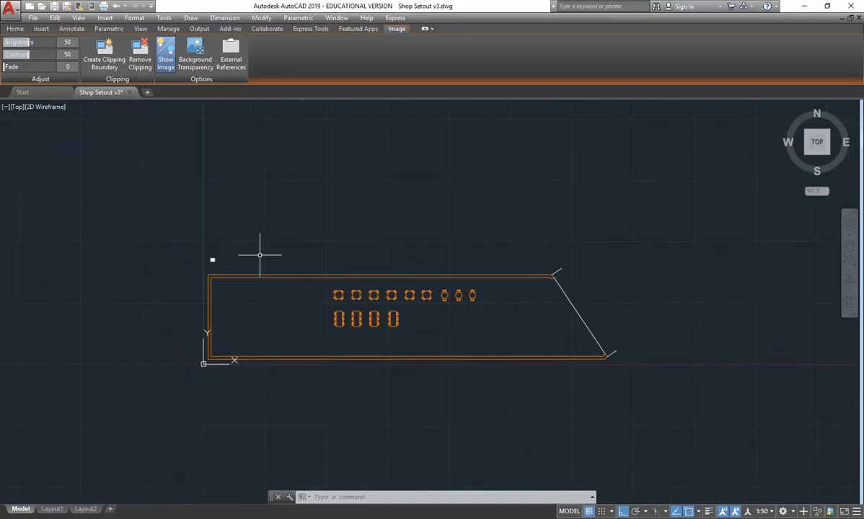
pyautogui.press('Escape')
pyautogui.press('Escape')
pyautogui.scroll(2, 260, 272)
pyautogui.moveTo(261, 226); pyautogui.dragTo(239, 220, button='middle')
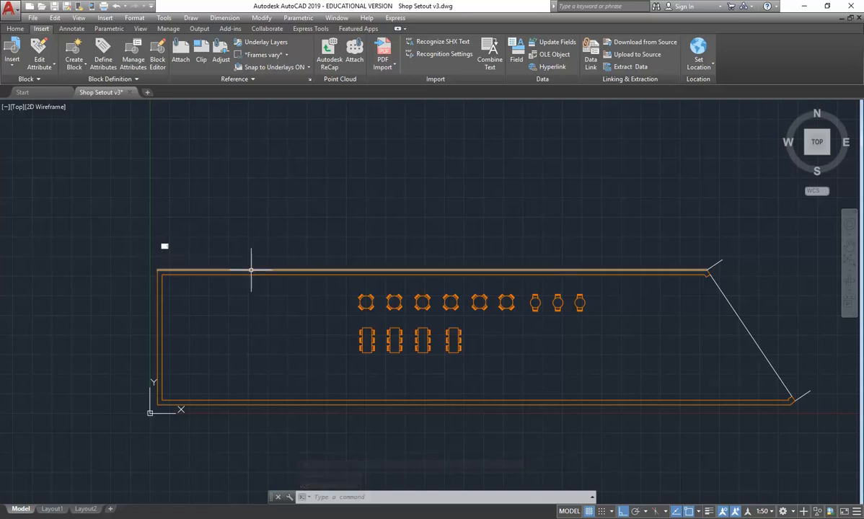
# Measure the attached page image's width and height from its lower-left corner
pyautogui.click(150, 228)
pyautogui.click(198, 254)
pyautogui.scroll(2, 150, 242)
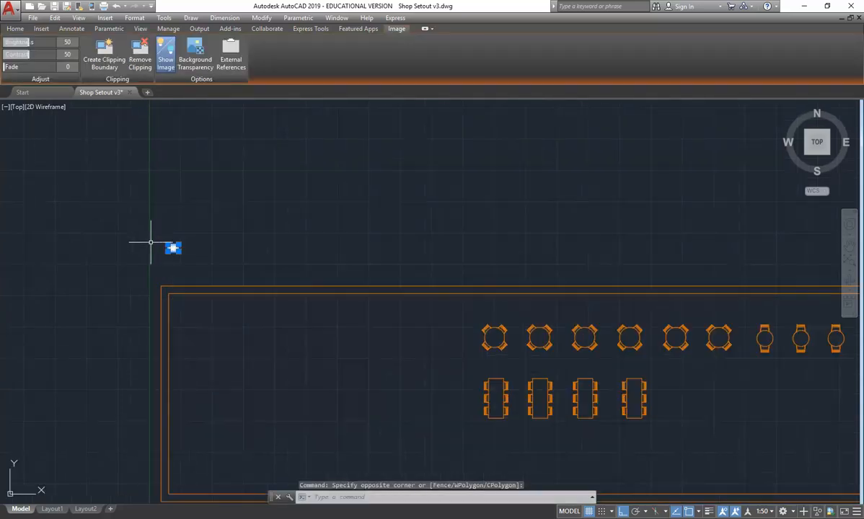
pyautogui.scroll(4, 151, 243)
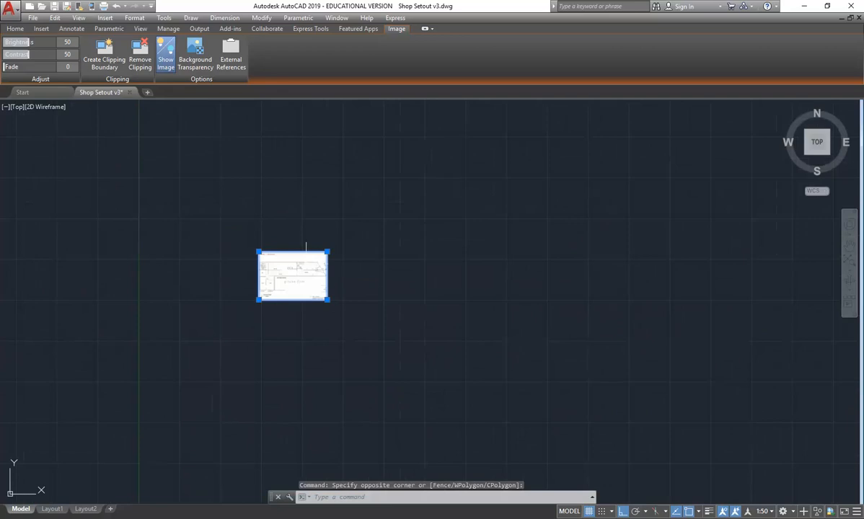
pyautogui.scroll(5, 270, 261)
pyautogui.moveTo(246, 218); pyautogui.dragTo(215, 162, button='middle')
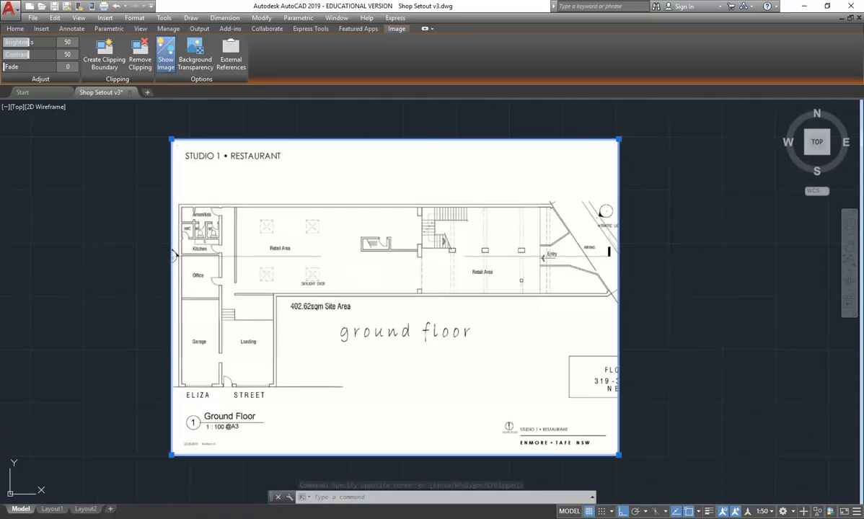
pyautogui.scroll(-2, 215, 162)
pyautogui.scroll(2, 214, 148)
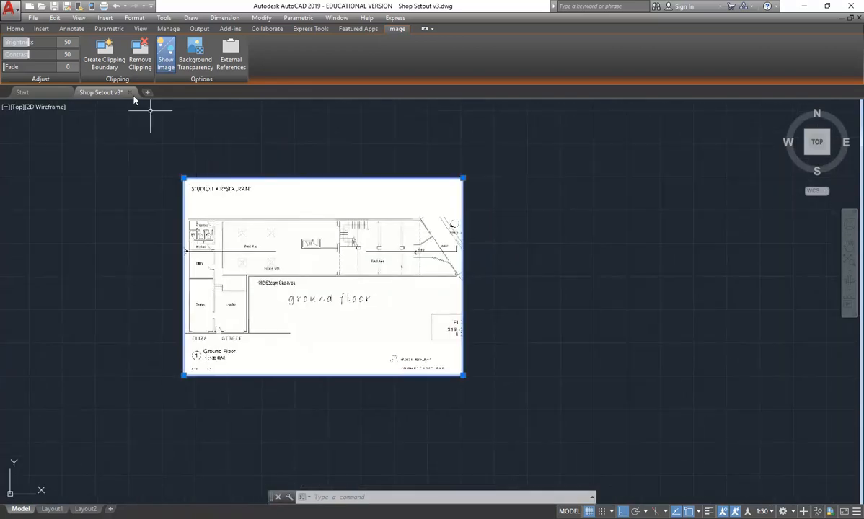
pyautogui.click(12, 29)
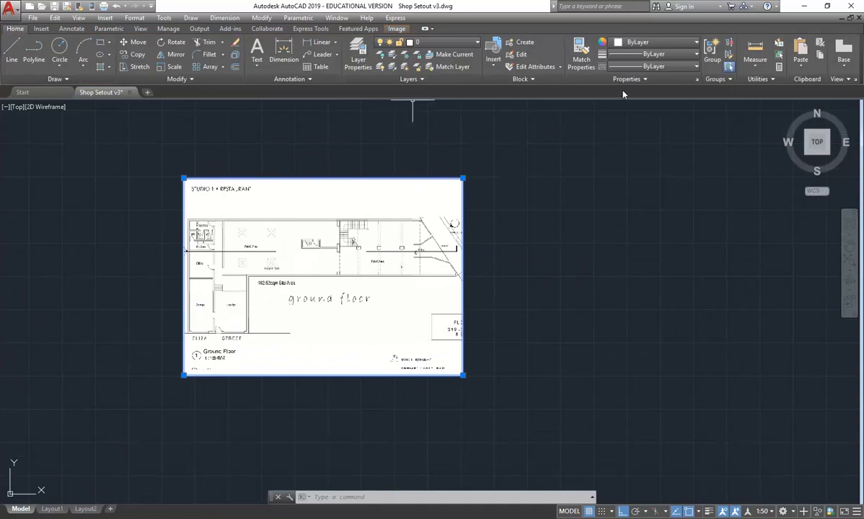
pyautogui.click(757, 47)
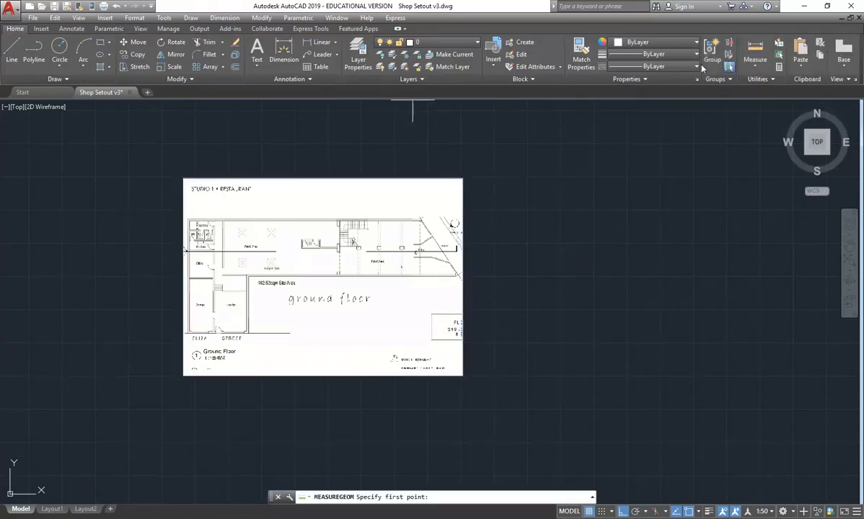
pyautogui.click(186, 374)
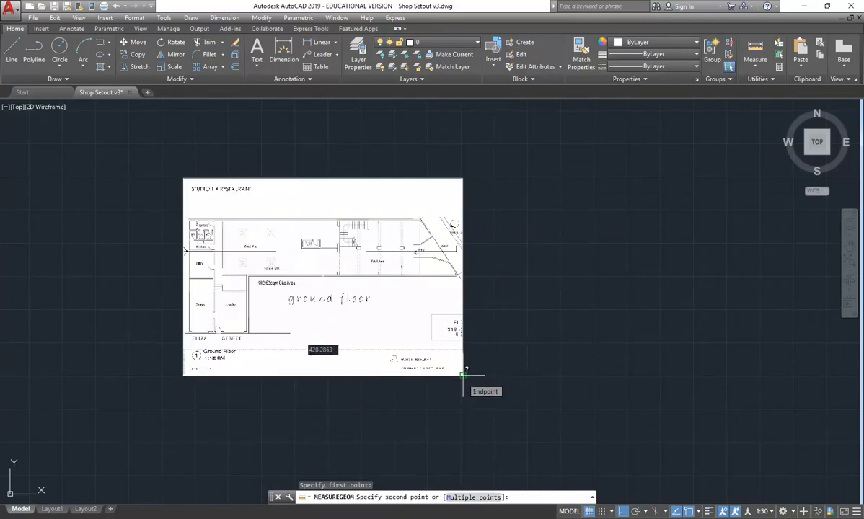
pyautogui.scroll(2, 463, 374)
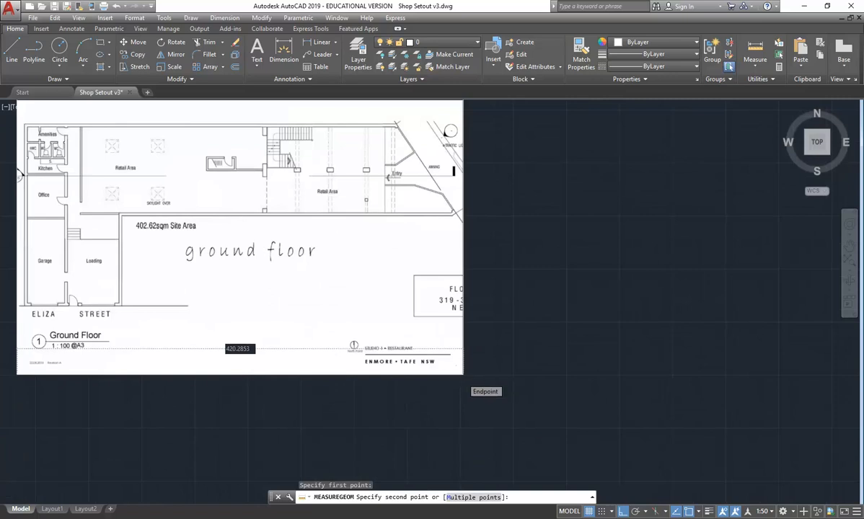
pyautogui.scroll(-2, 495, 385)
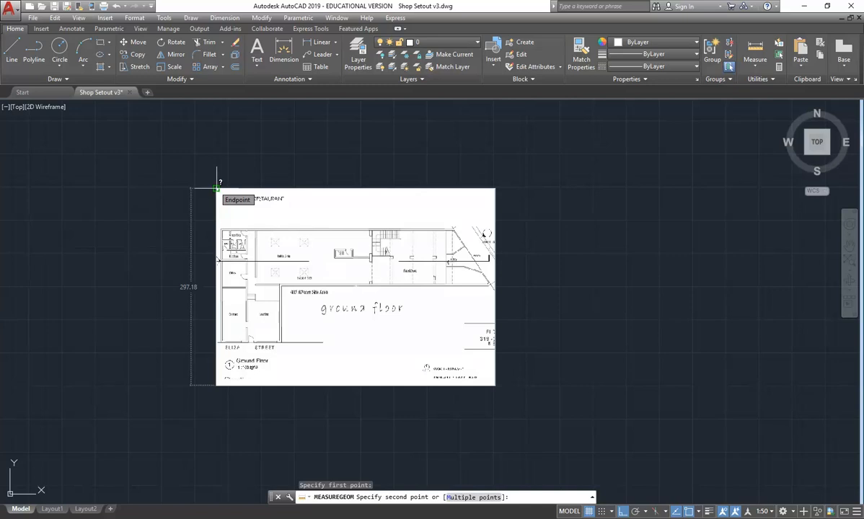
pyautogui.press('Escape')
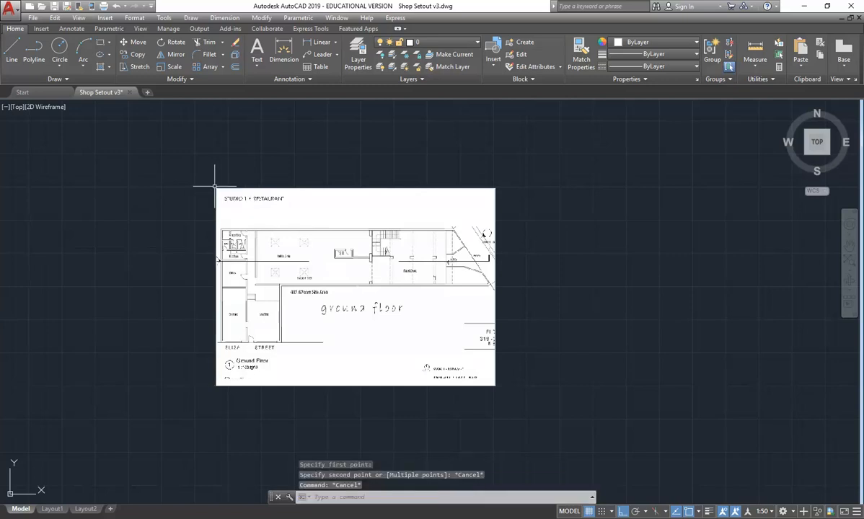
# Scale the attached page image by a factor of 100 about its lower-left corner
pyautogui.click(170, 154)
pyautogui.click(602, 440)
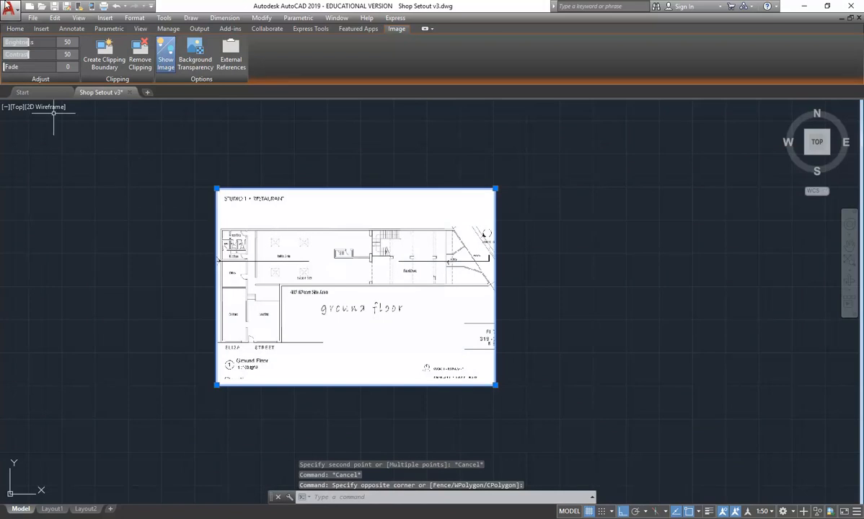
pyautogui.click(16, 29)
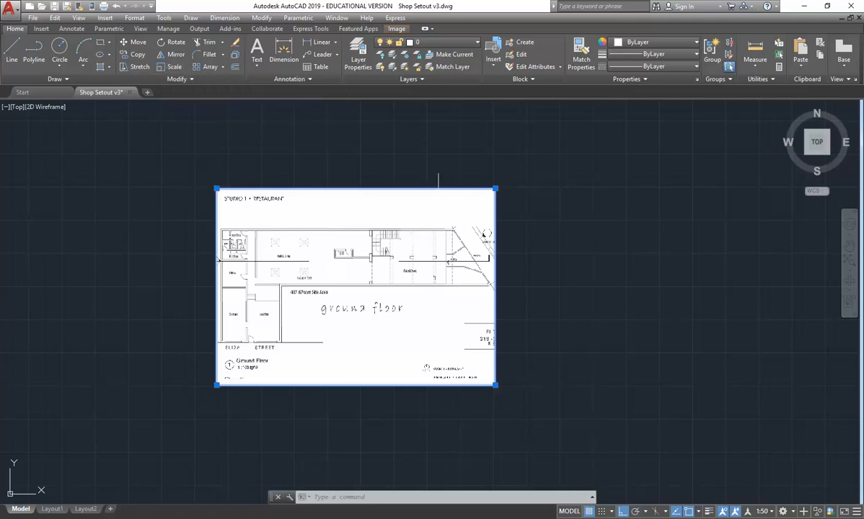
pyautogui.click(173, 66)
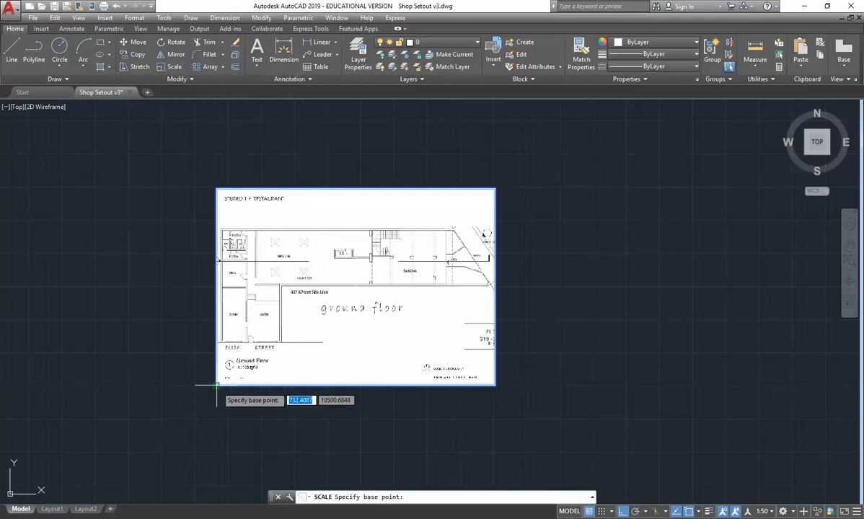
pyautogui.click(217, 386)
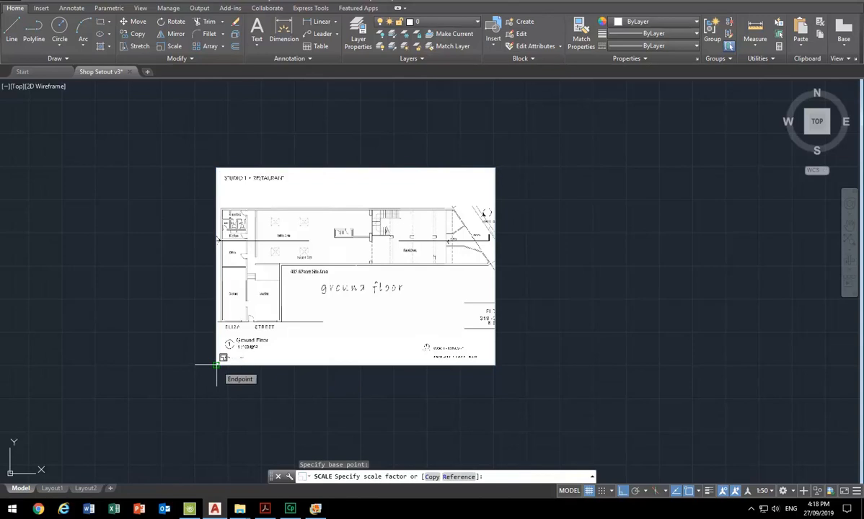
pyautogui.write('100')
pyautogui.press('Return')
pyautogui.scroll(-15, 171, 376)
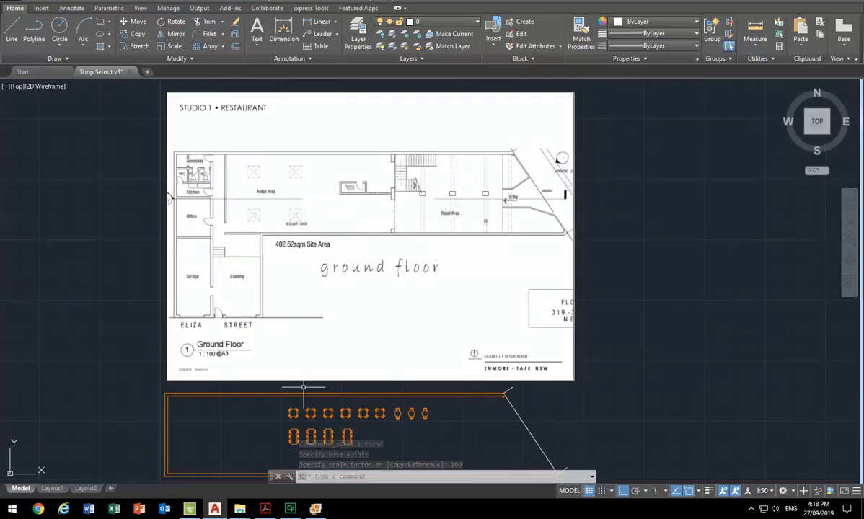
pyautogui.moveTo(306, 388); pyautogui.dragTo(307, 412, button='middle')
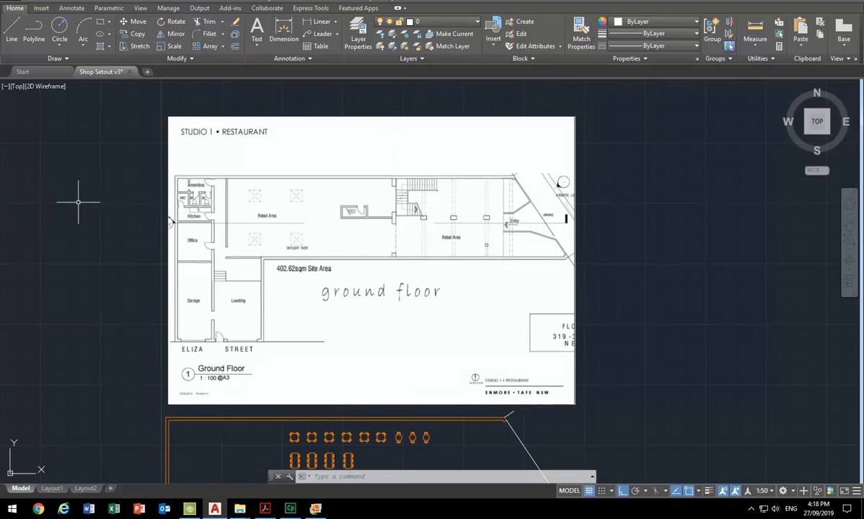
# Measure the width of the upper stair flight on the scaled ground floor plan, from the wall to the balustrade
pyautogui.click(746, 28)
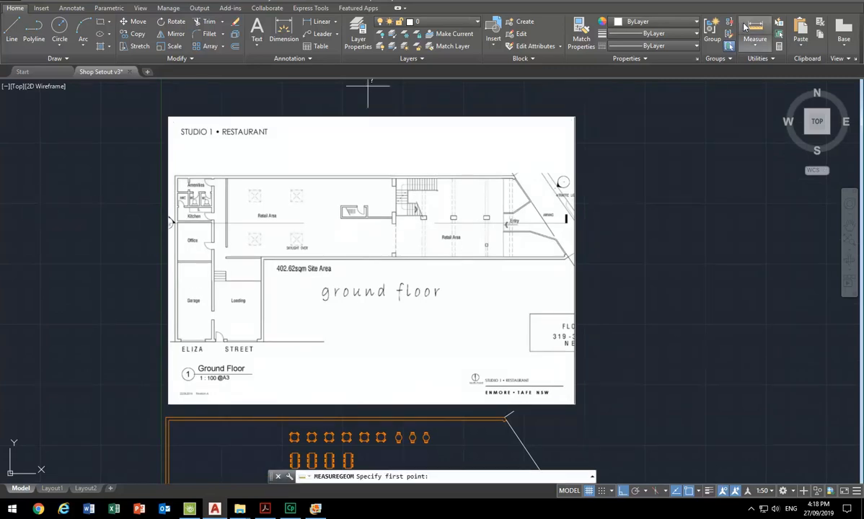
pyautogui.scroll(4, 415, 194)
pyautogui.scroll(2, 450, 164)
pyautogui.scroll(2, 485, 128)
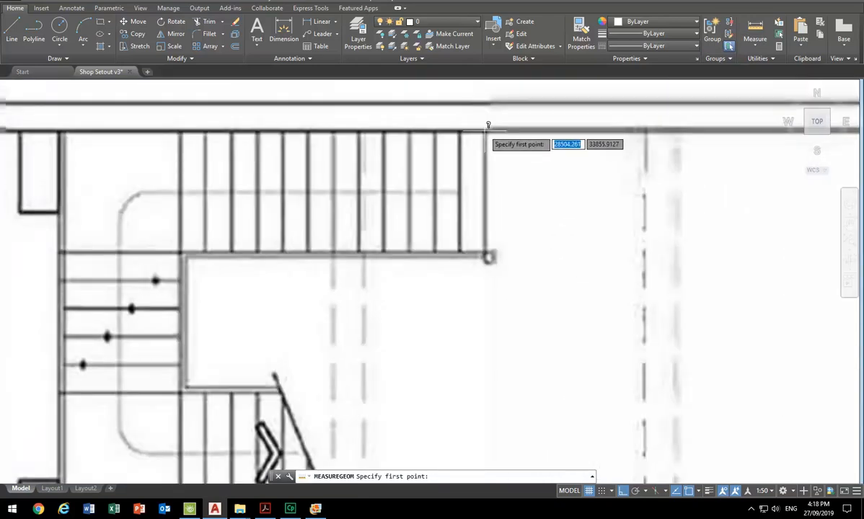
pyautogui.click(487, 127)
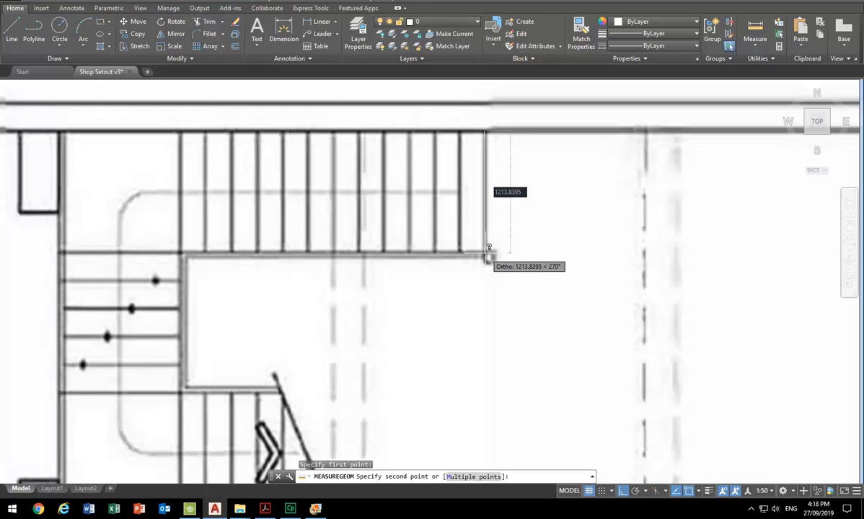
pyautogui.press('Escape')
pyautogui.scroll(-6, 488, 247)
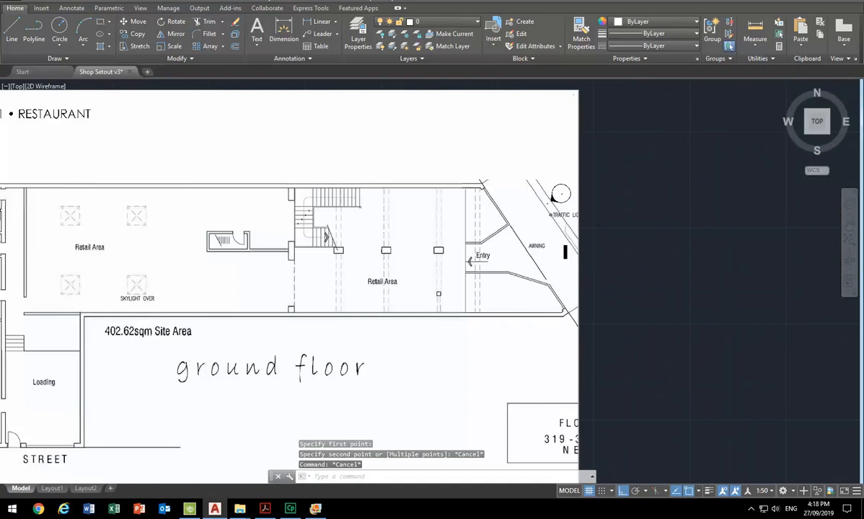
# Measure the width of the door opening in the small stair enclosure on the ground floor plan
pyautogui.click(756, 33)
pyautogui.scroll(6, 137, 231)
pyautogui.scroll(4, 378, 257)
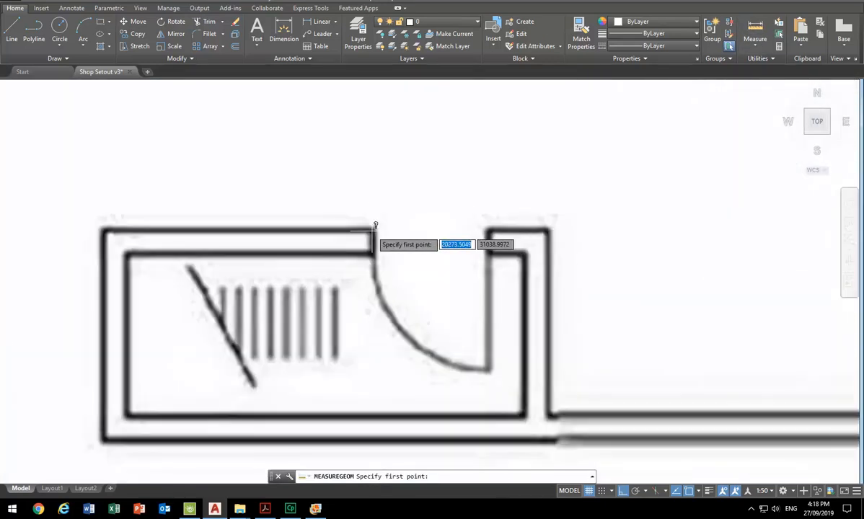
pyautogui.click(373, 231)
pyautogui.click(490, 230)
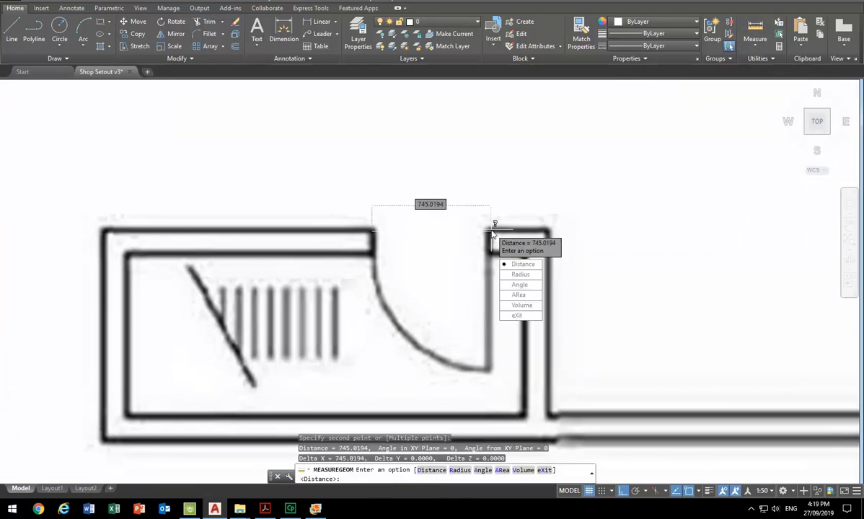
pyautogui.click(517, 315)
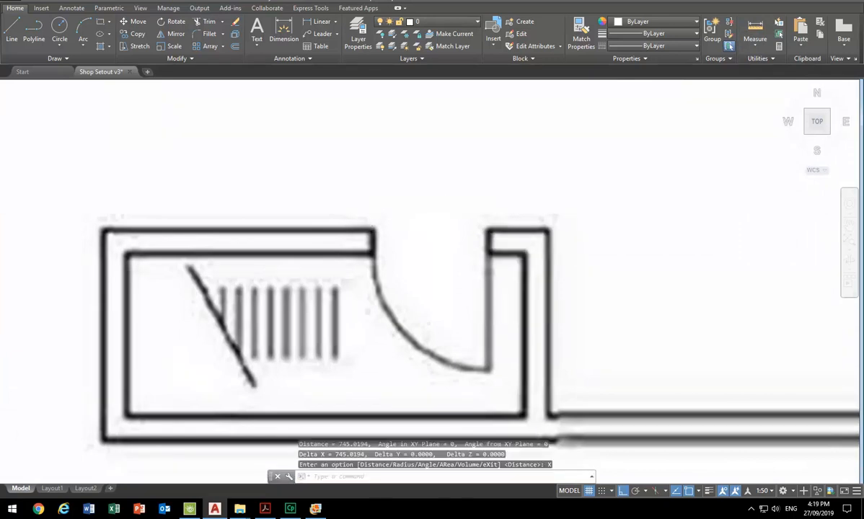
# Move the attached page image so its upper wall's outer corner at the angled frontage lands on the matching endpoint of the shop outline
pyautogui.scroll(-8, 451, 93)
pyautogui.moveTo(451, 93)
pyautogui.mouseDown(button='middle')
pyautogui.moveTo(412, 166)
pyautogui.moveTo(357, 237)
pyautogui.mouseUp(button='middle')
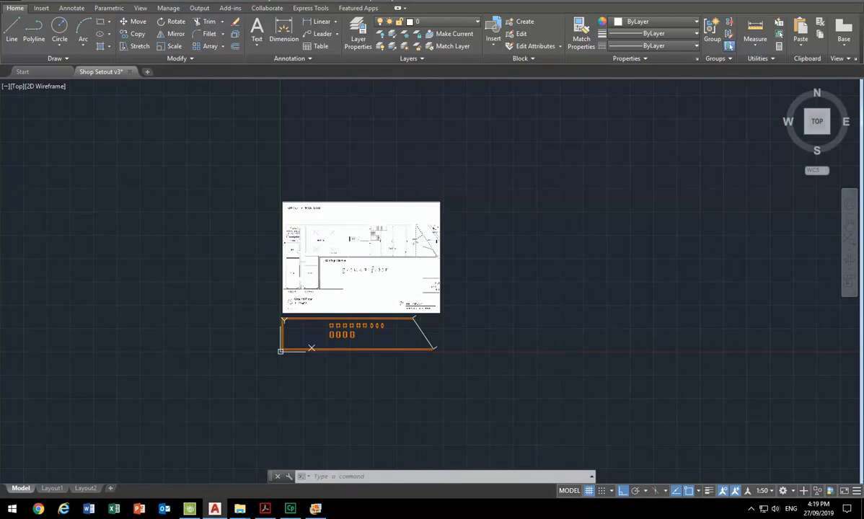
pyautogui.scroll(2, 348, 254)
pyautogui.click(406, 158)
pyautogui.click(384, 186)
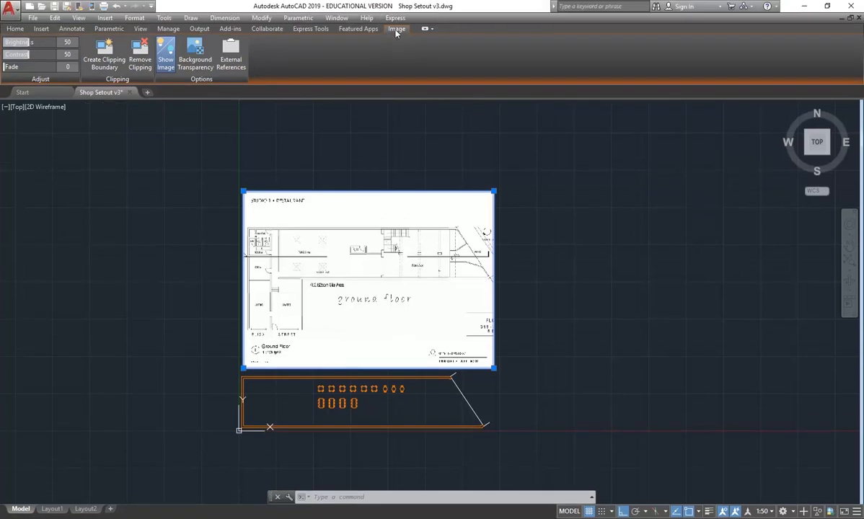
pyautogui.click(15, 29)
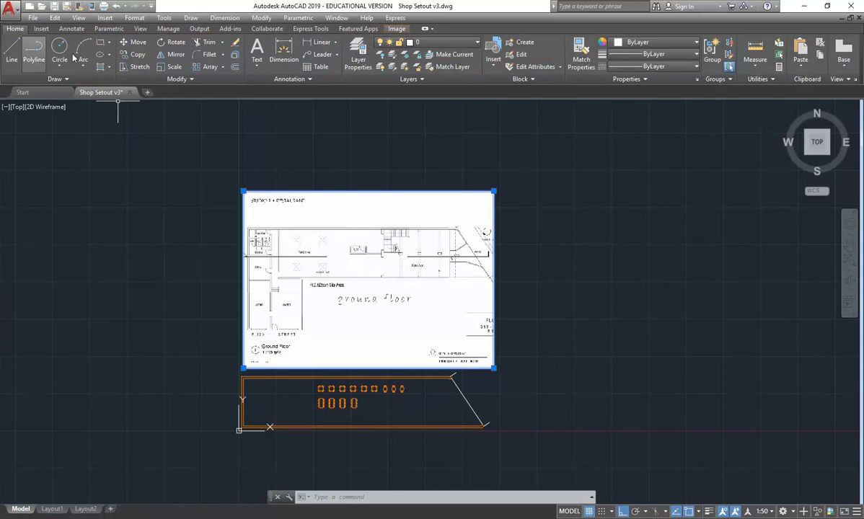
pyautogui.click(122, 42)
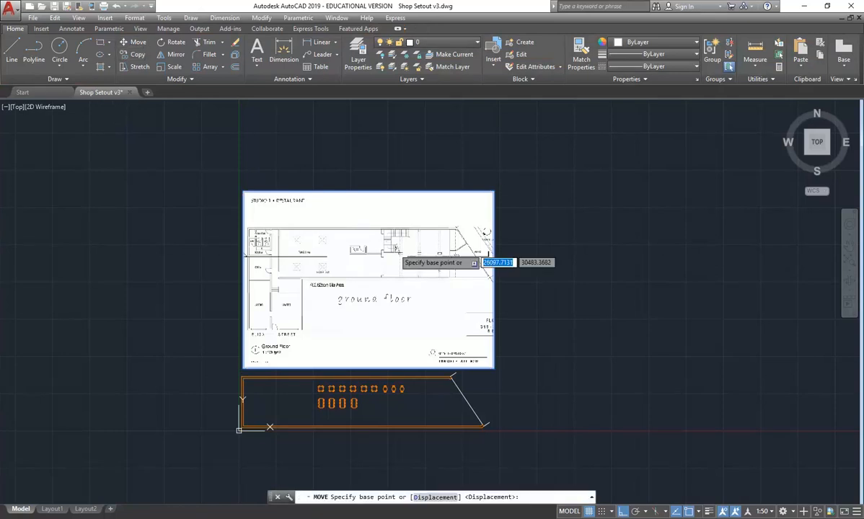
pyautogui.scroll(6, 458, 220)
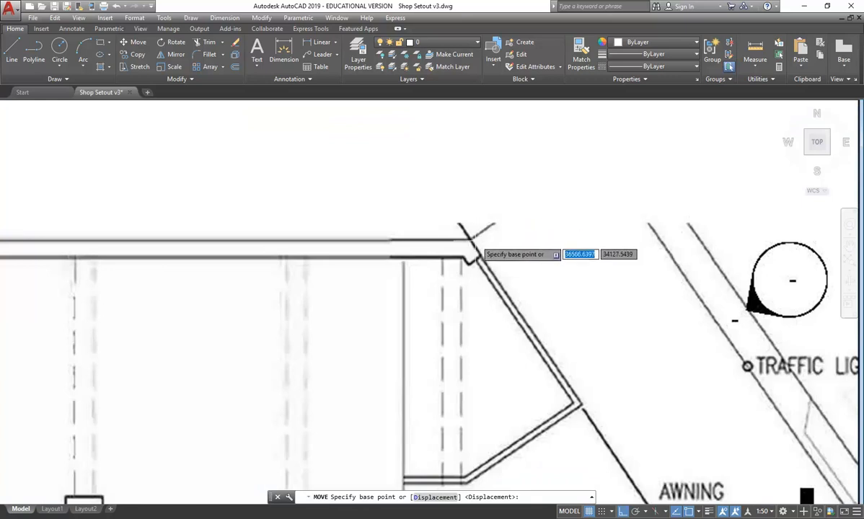
pyautogui.scroll(3, 474, 241)
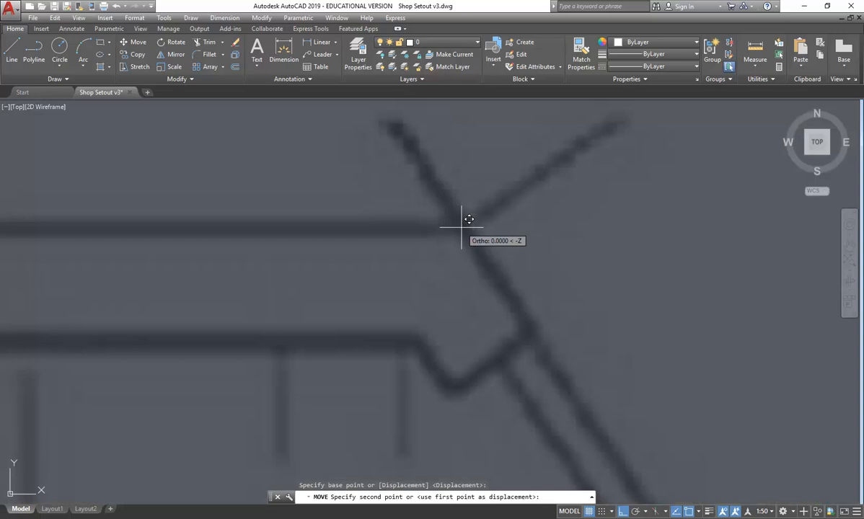
pyautogui.click(456, 228)
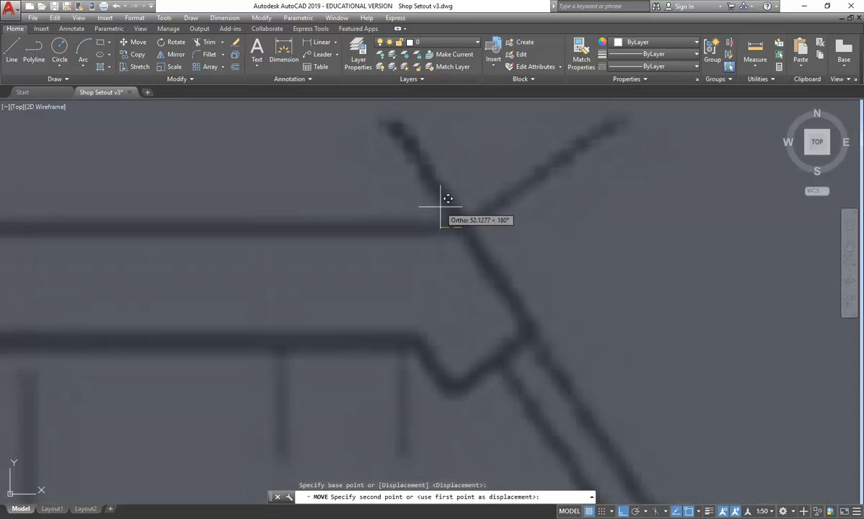
pyautogui.scroll(-3, 441, 207)
pyautogui.scroll(-4, 386, 209)
pyautogui.moveTo(390, 372); pyautogui.dragTo(390, 257, button='middle')
pyautogui.scroll(9, 384, 349)
pyautogui.moveTo(355, 220); pyautogui.dragTo(364, 318, button='middle')
pyautogui.scroll(2, 320, 207)
pyautogui.scroll(2, 331, 204)
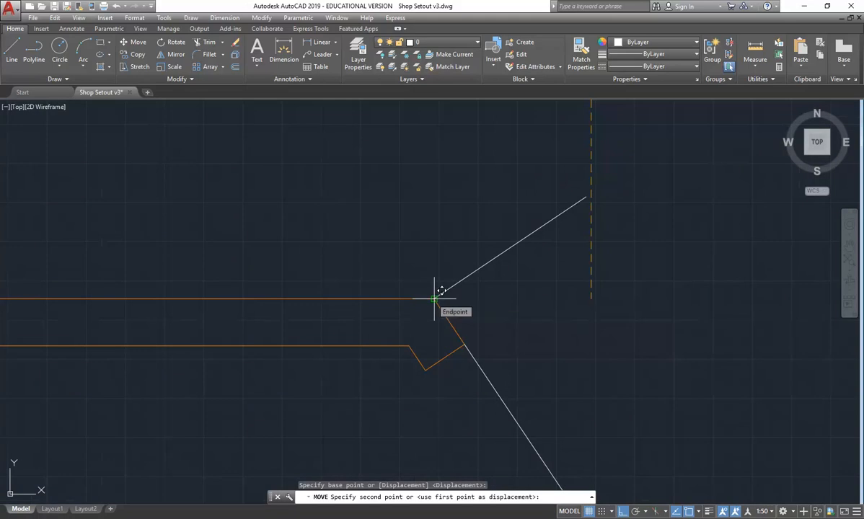
pyautogui.click(435, 298)
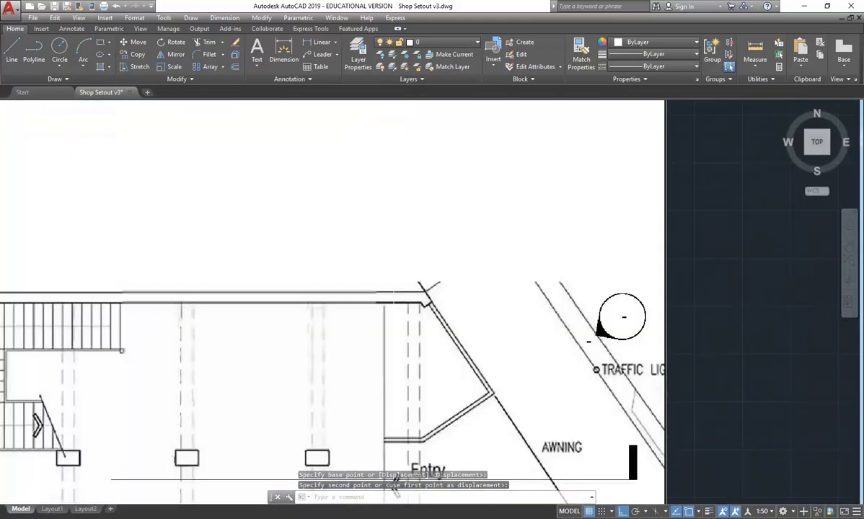
pyautogui.scroll(-3, 466, 275)
pyautogui.moveTo(318, 340); pyautogui.dragTo(388, 264, button='middle')
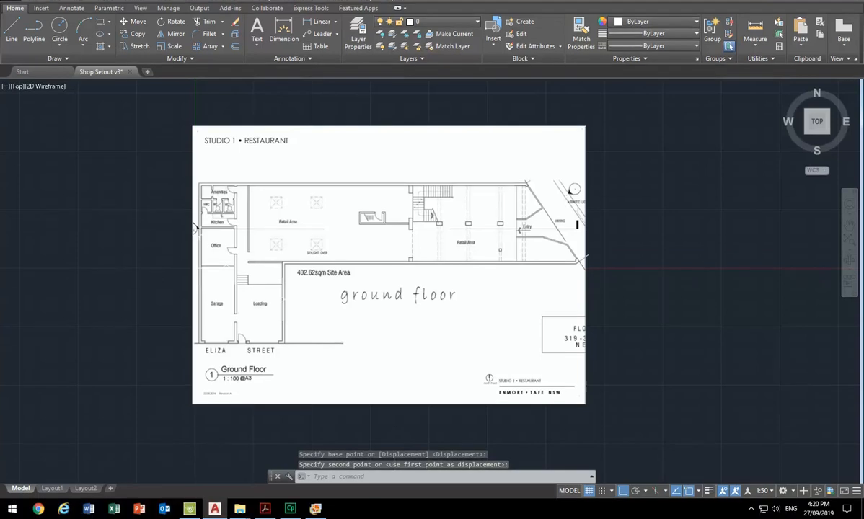
# Send the attached page image to the back of the draw order, behind the walls and furniture
pyautogui.click(351, 97)
pyautogui.click(266, 130)
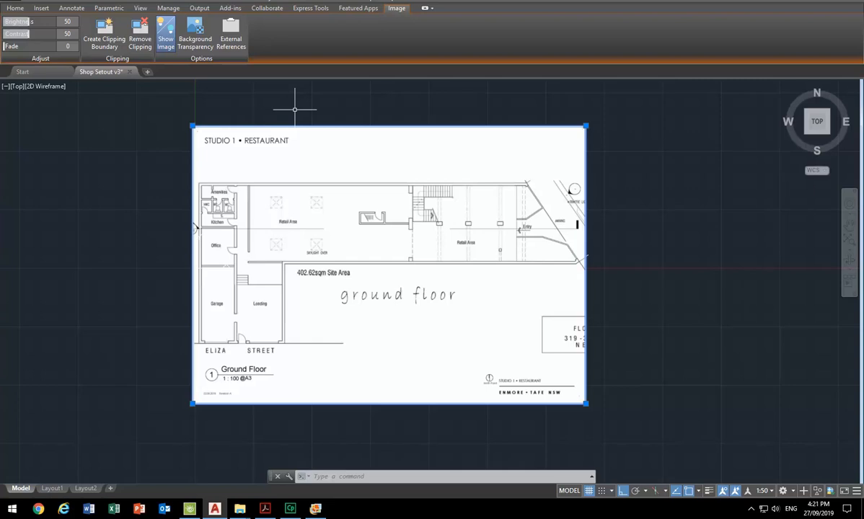
pyautogui.click(15, 8)
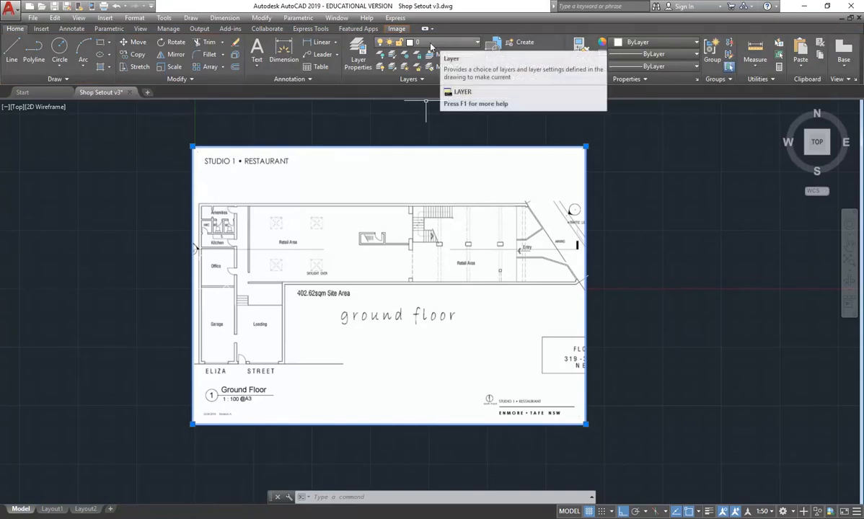
pyautogui.click(432, 44)
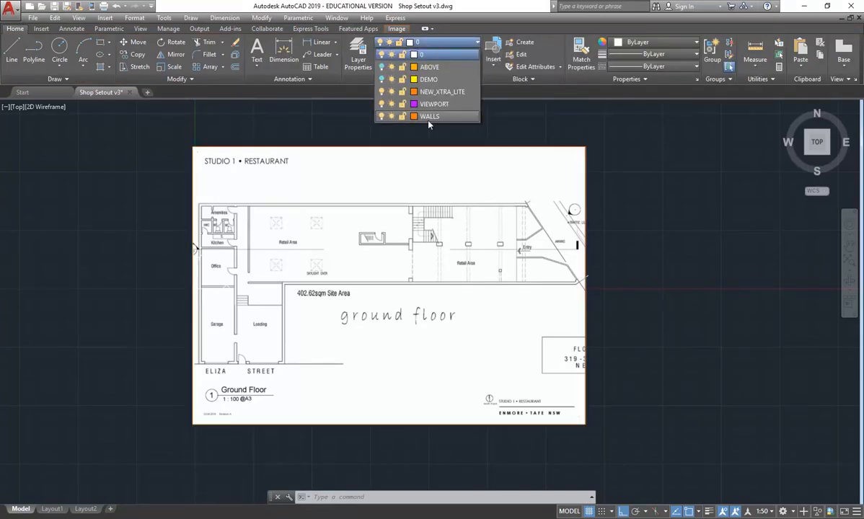
pyautogui.click(441, 46)
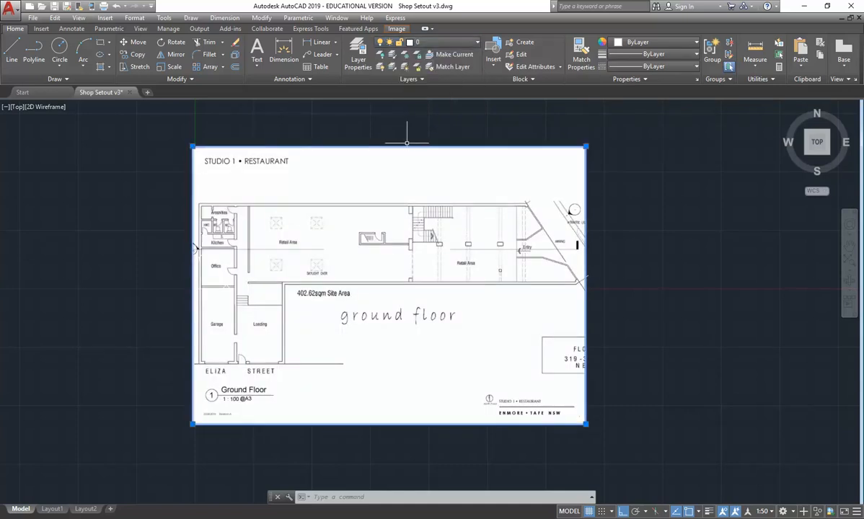
pyautogui.rightClick(404, 150)
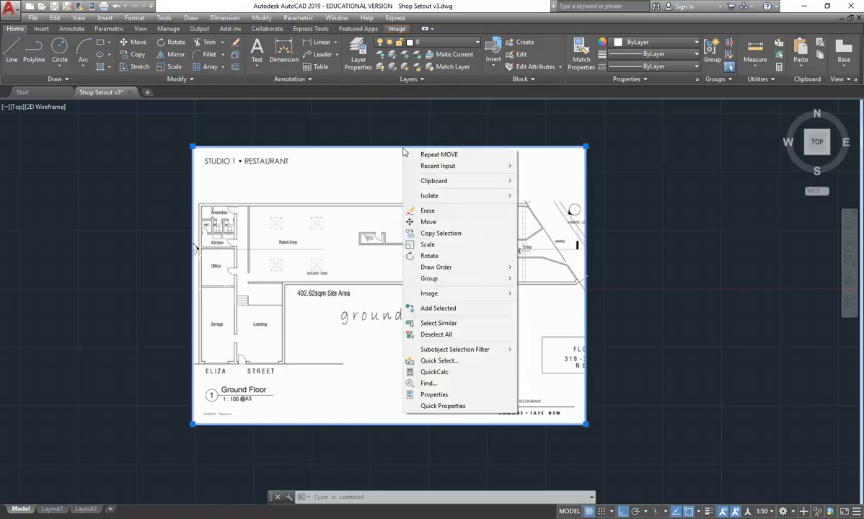
pyautogui.moveTo(420, 268)
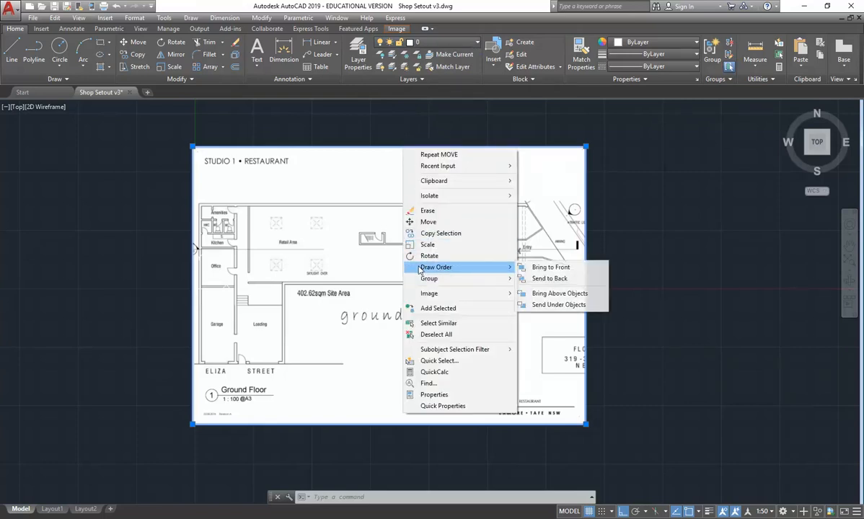
pyautogui.click(549, 279)
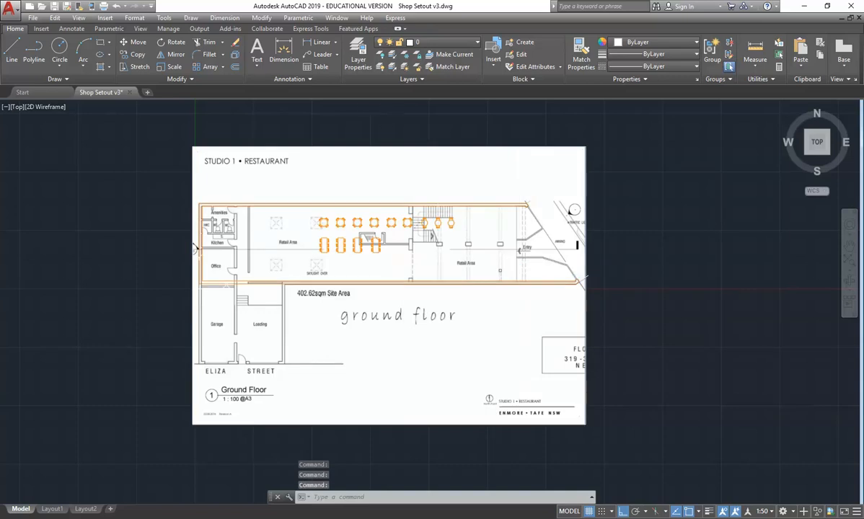
# Turn on the DEMO and ABOVE layers
pyautogui.scroll(1, 345, 187)
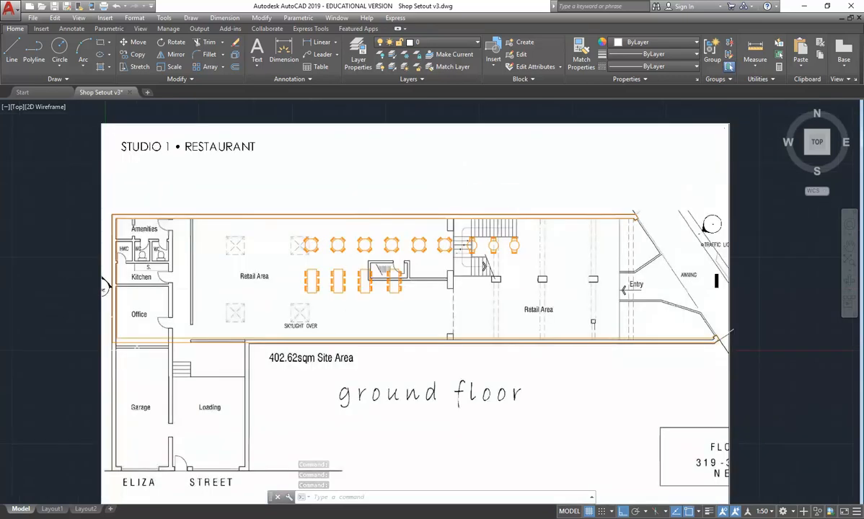
pyautogui.scroll(-1, 345, 187)
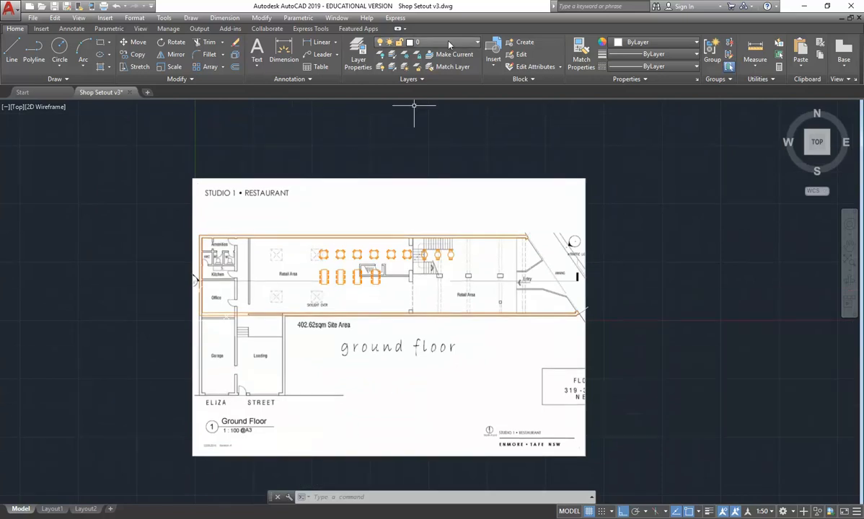
pyautogui.click(448, 44)
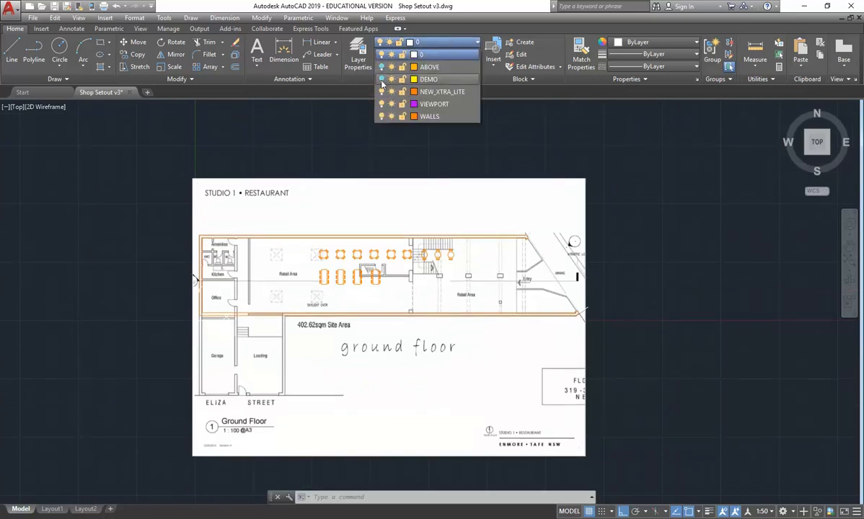
pyautogui.click(382, 68)
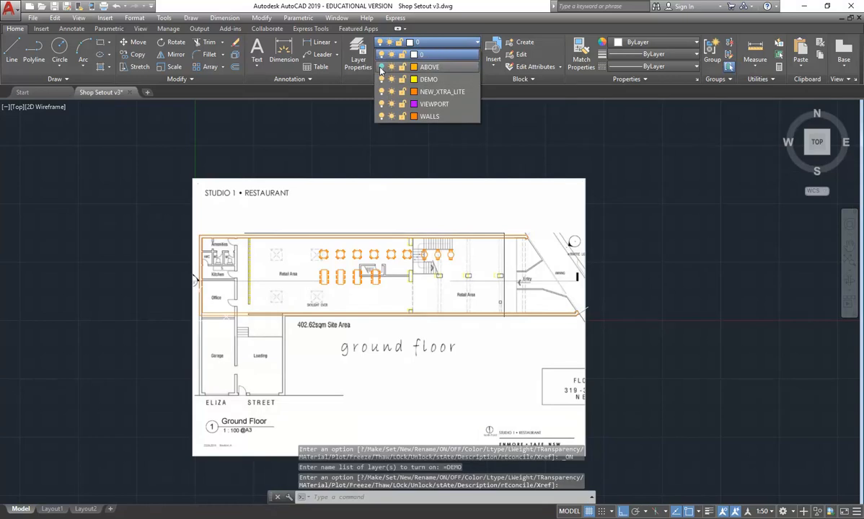
pyautogui.click(638, 303)
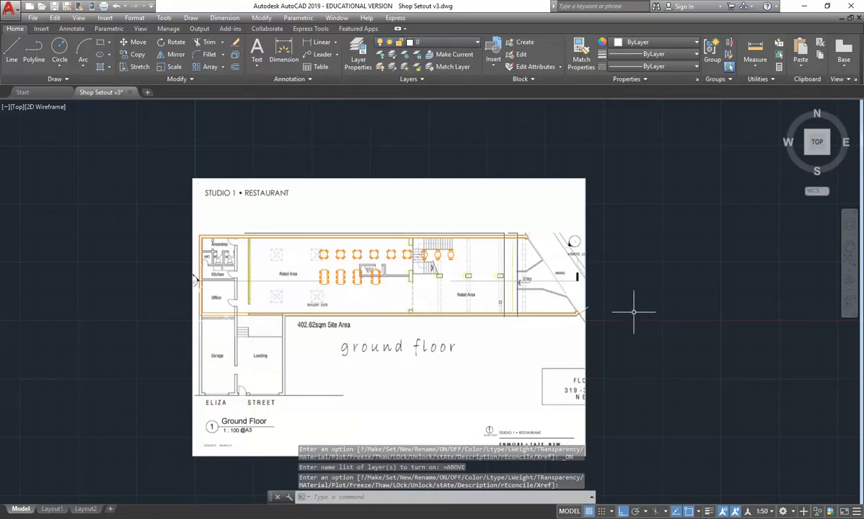
# Move the dashed line on the ABOVE layer 430 units horizontally towards the entry, onto the vertical line in the page image
pyautogui.scroll(2, 519, 285)
pyautogui.moveTo(519, 284); pyautogui.dragTo(496, 283, button='middle')
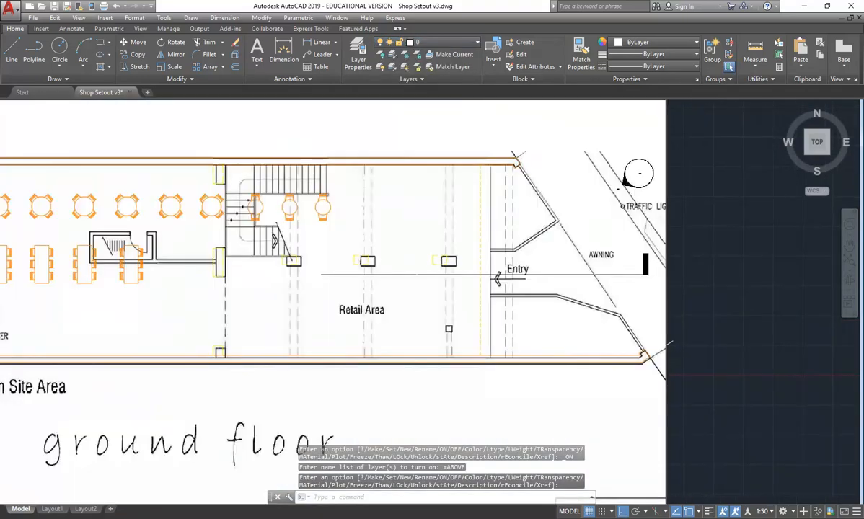
pyautogui.moveTo(209, 252); pyautogui.dragTo(274, 256, button='middle')
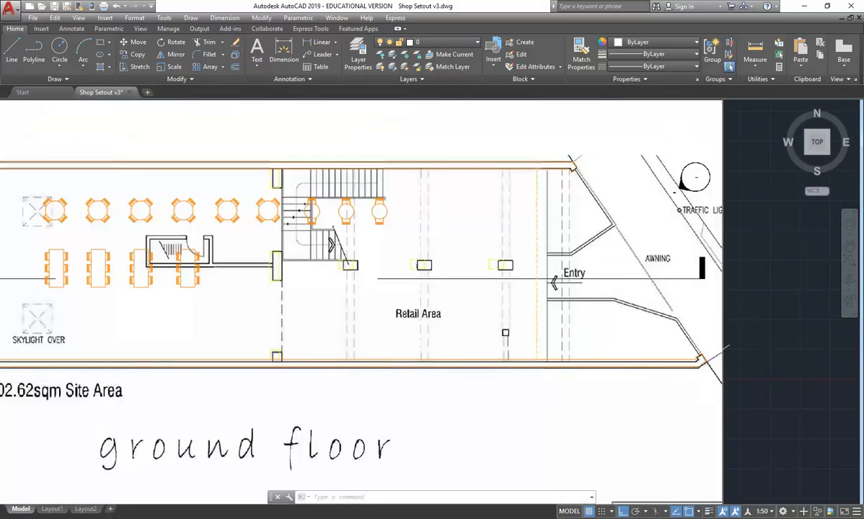
pyautogui.scroll(4, 543, 169)
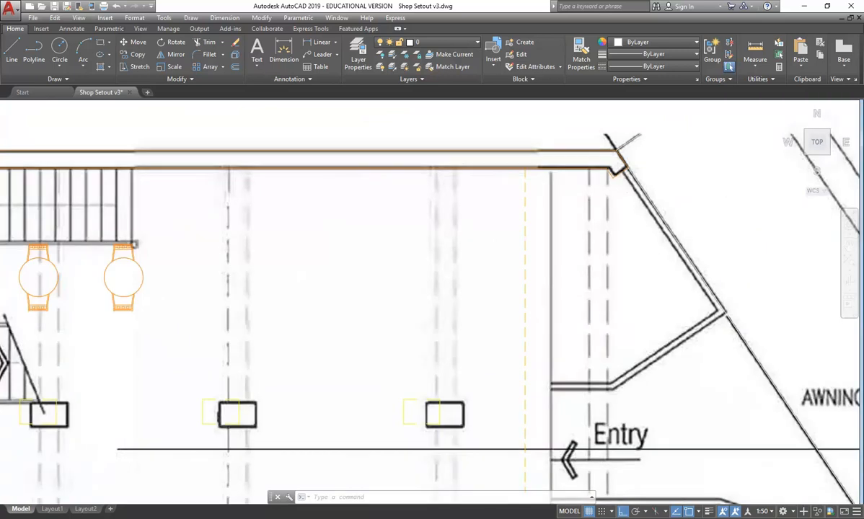
pyautogui.scroll(4, 528, 141)
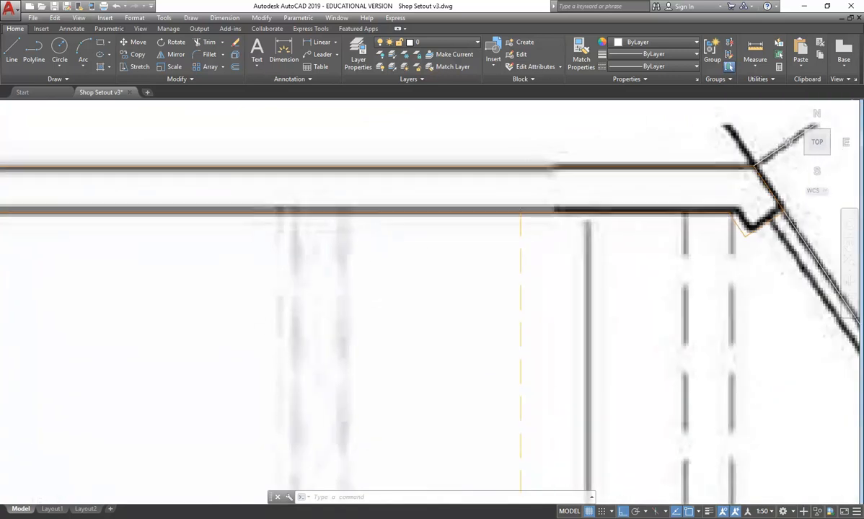
pyautogui.click(522, 225)
pyautogui.moveTo(587, 290); pyautogui.dragTo(450, 275, button='middle')
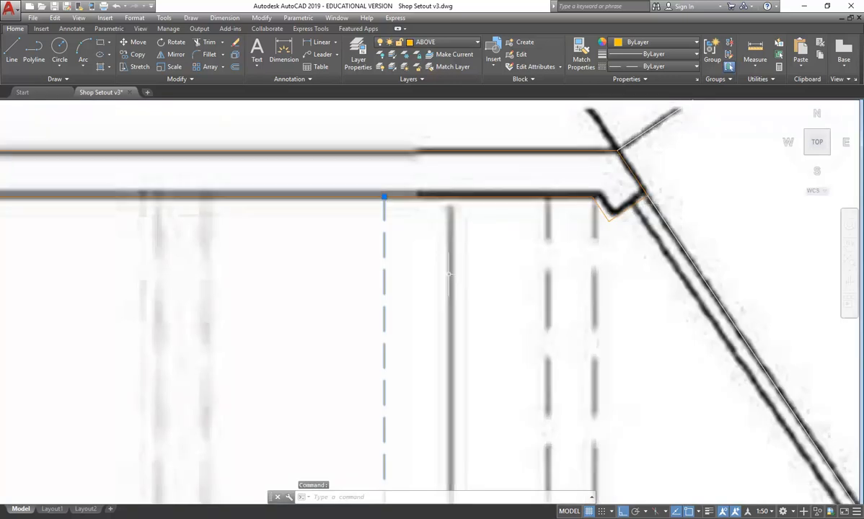
pyautogui.scroll(-6, 449, 274)
pyautogui.scroll(2, 428, 251)
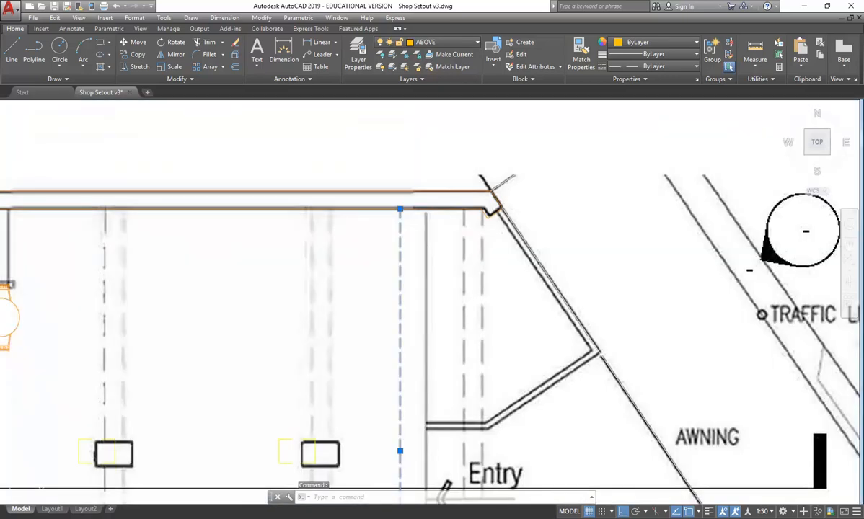
pyautogui.click(132, 42)
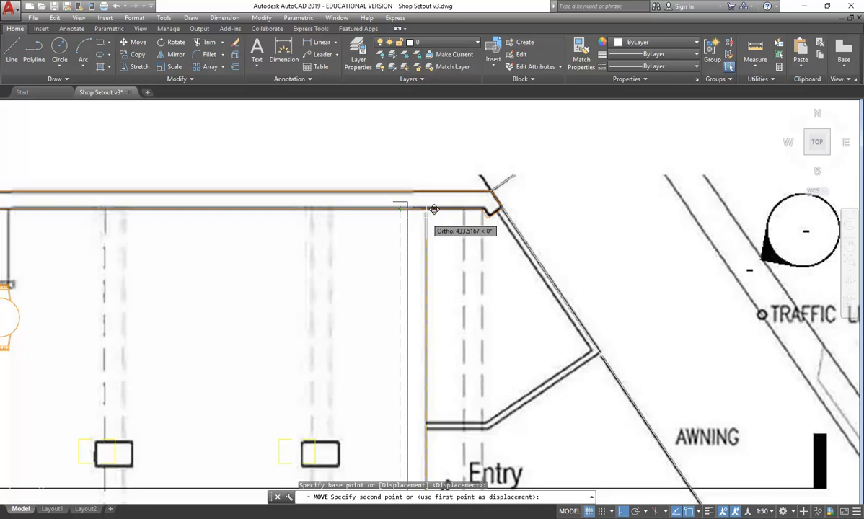
pyautogui.scroll(5, 459, 196)
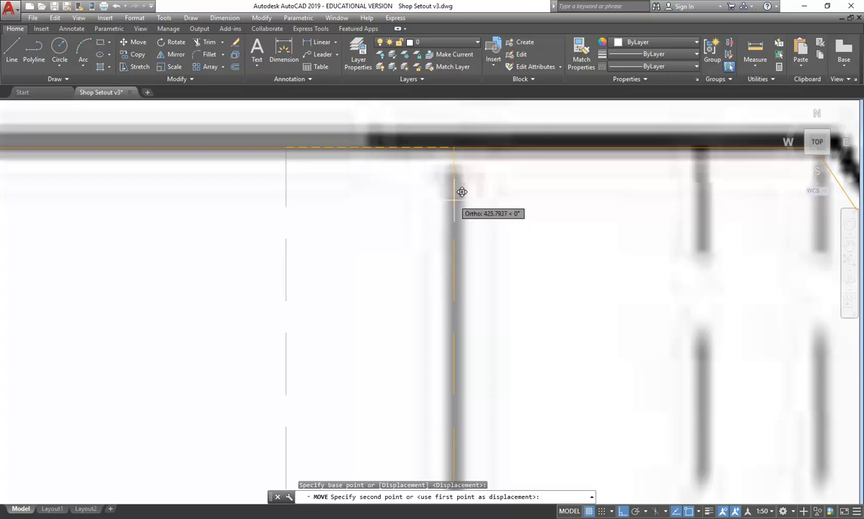
pyautogui.write('430')
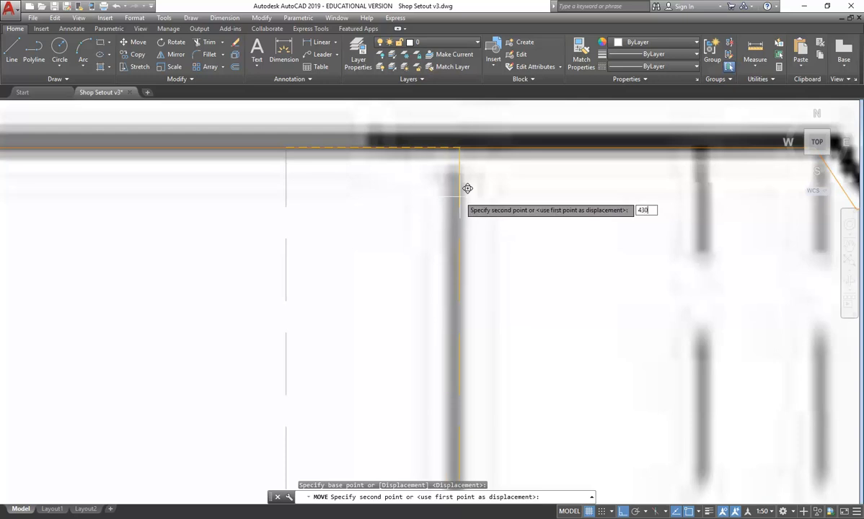
pyautogui.press('Return')
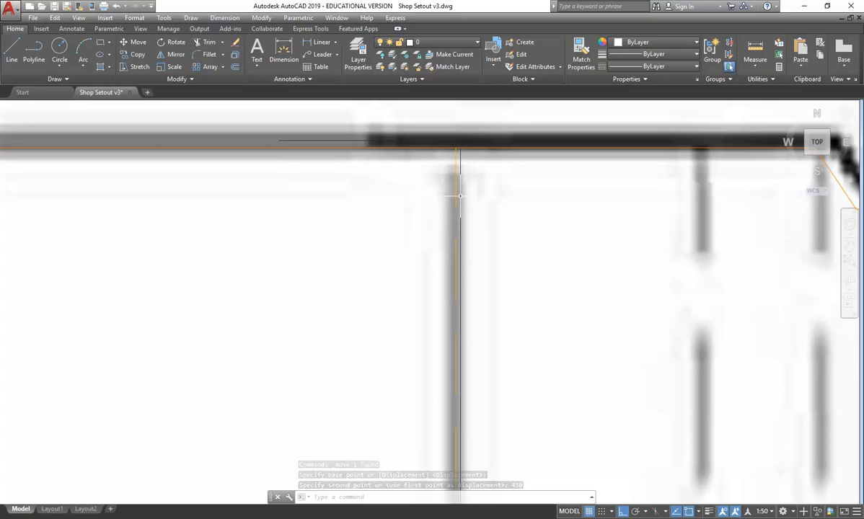
pyautogui.scroll(-5, 460, 195)
pyautogui.scroll(-3, 346, 303)
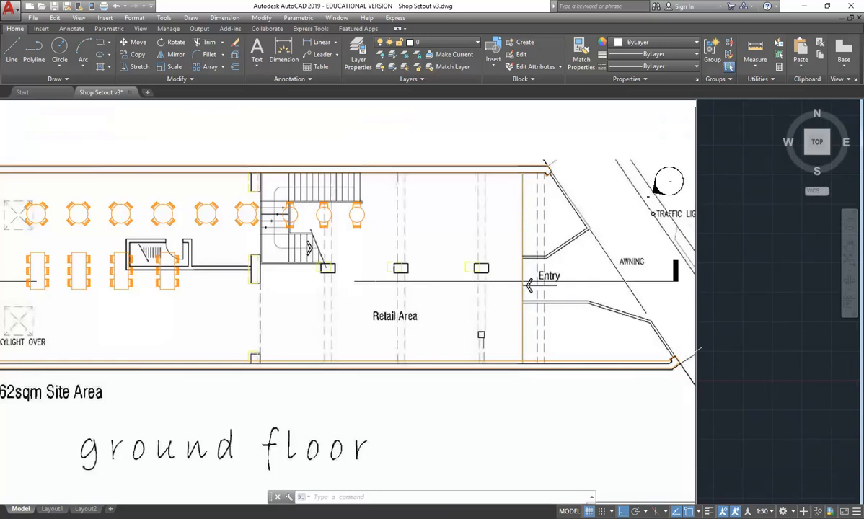
pyautogui.scroll(-3, 524, 148)
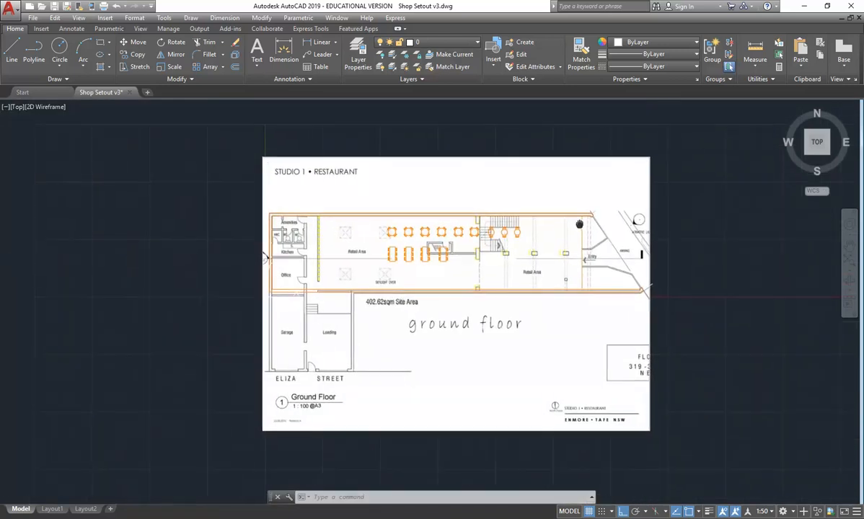
pyautogui.click(562, 130)
pyautogui.click(466, 166)
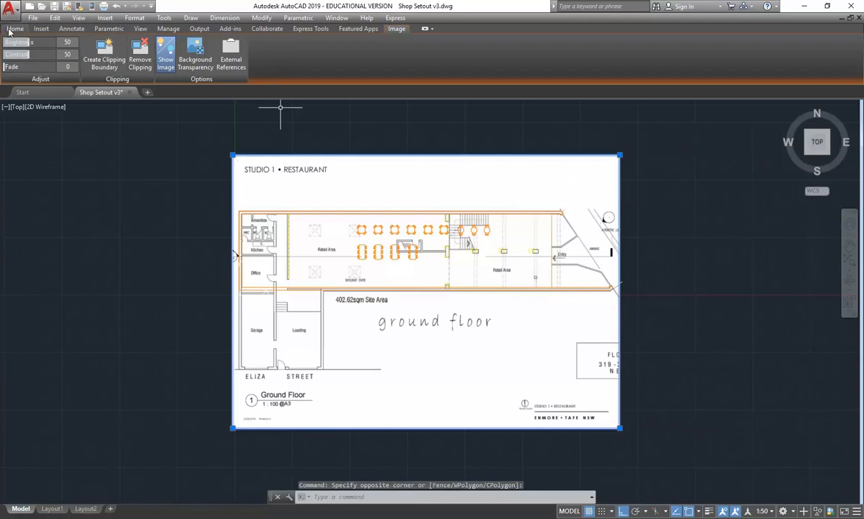
pyautogui.press('Escape')
pyautogui.press('Escape')
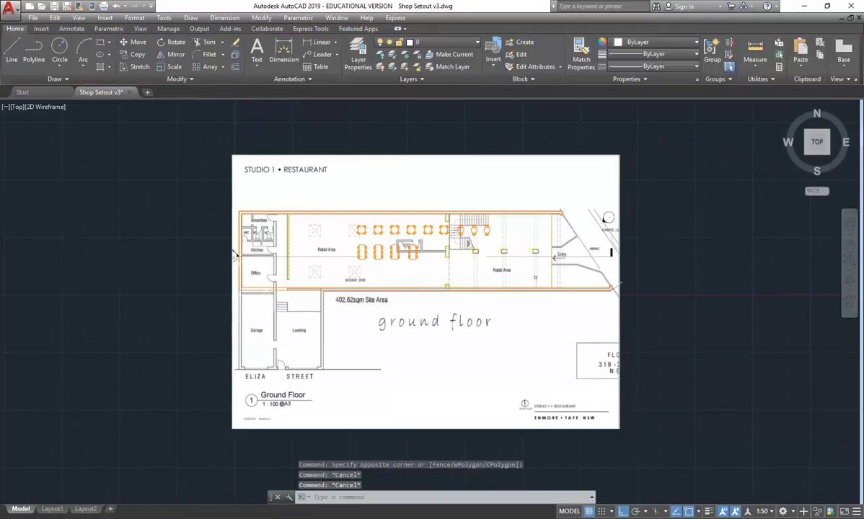
# Create a new layer named IMAGE with its default properties
pyautogui.click(358, 53)
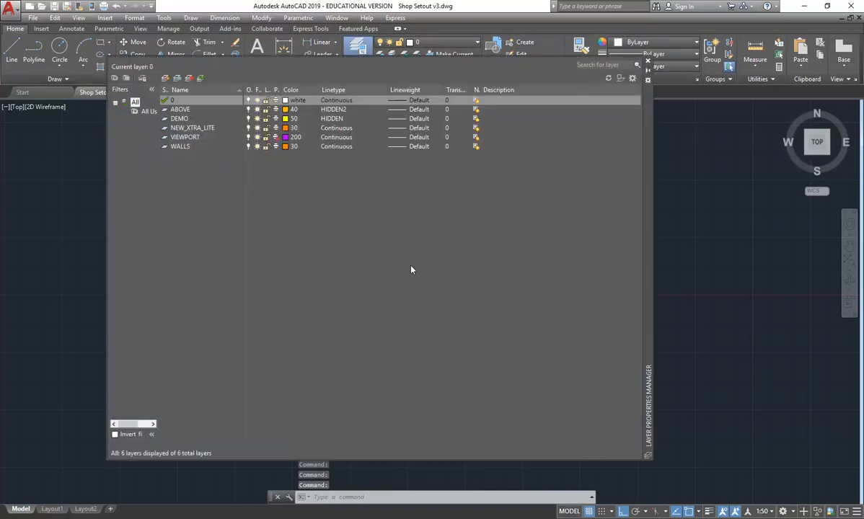
pyautogui.click(166, 78)
pyautogui.write('f')
pyautogui.press('Return')
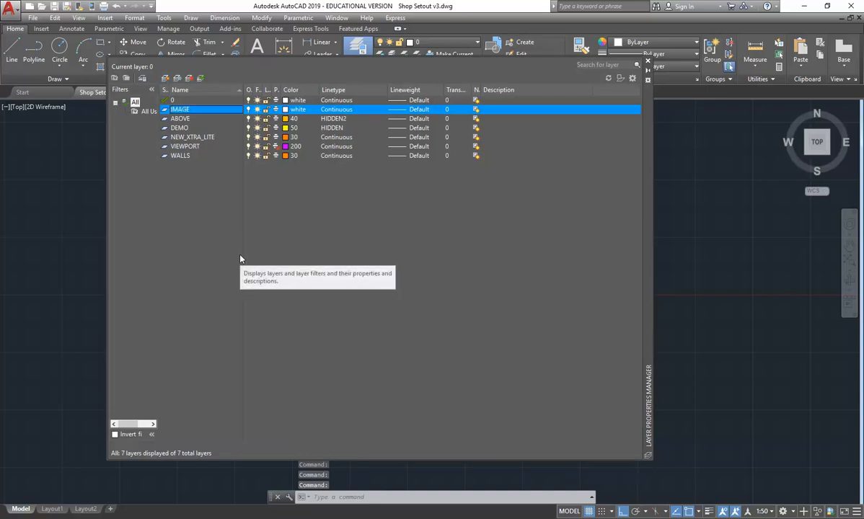
pyautogui.click(648, 60)
# Assign the attached ground floor page image to the IMAGE layer
pyautogui.click(480, 139)
pyautogui.click(449, 155)
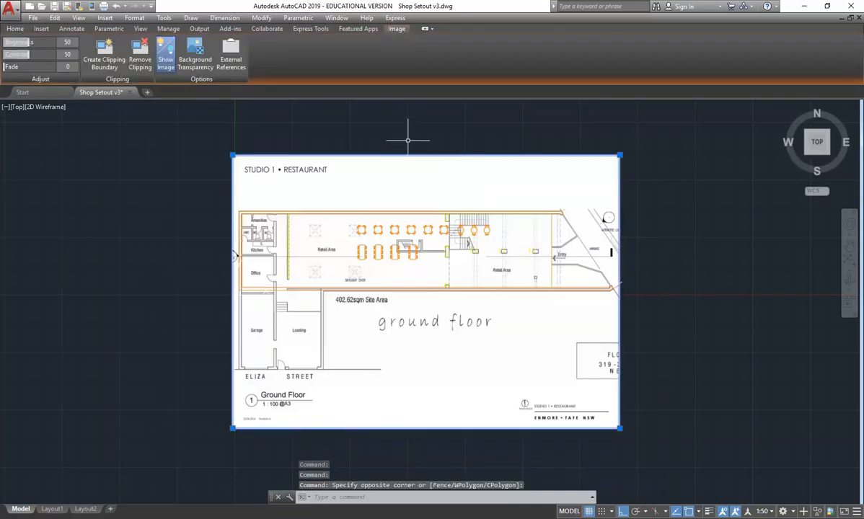
pyautogui.click(15, 29)
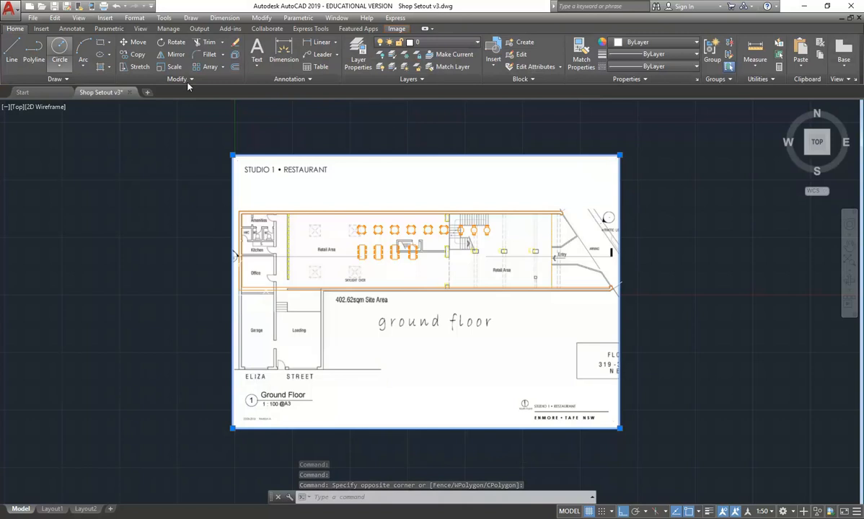
pyautogui.click(455, 44)
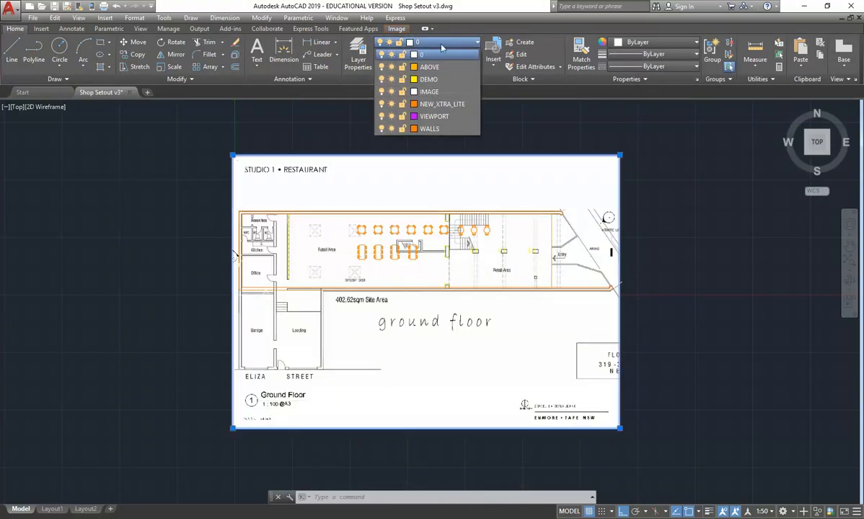
pyautogui.click(433, 92)
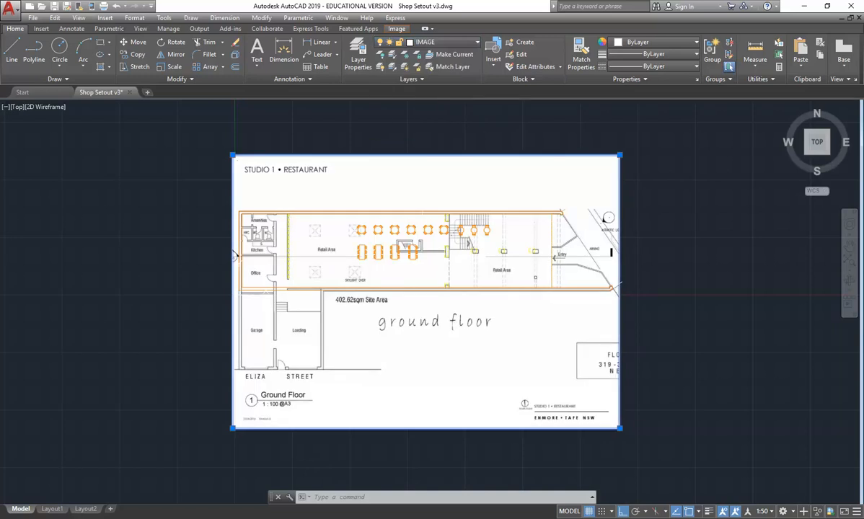
pyautogui.press('Escape')
pyautogui.press('Escape')
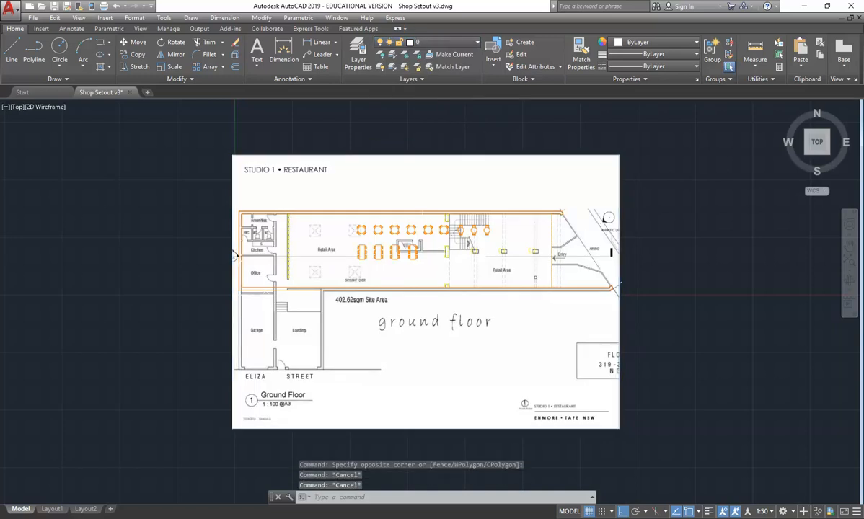
# Toggle the IMAGE layer off and on repeatedly to check its control of the page image, ending with the layer on
pyautogui.click(421, 41)
pyautogui.click(382, 92)
pyautogui.click(383, 93)
pyautogui.click(382, 93)
pyautogui.click(382, 92)
pyautogui.click(382, 93)
pyautogui.click(382, 93)
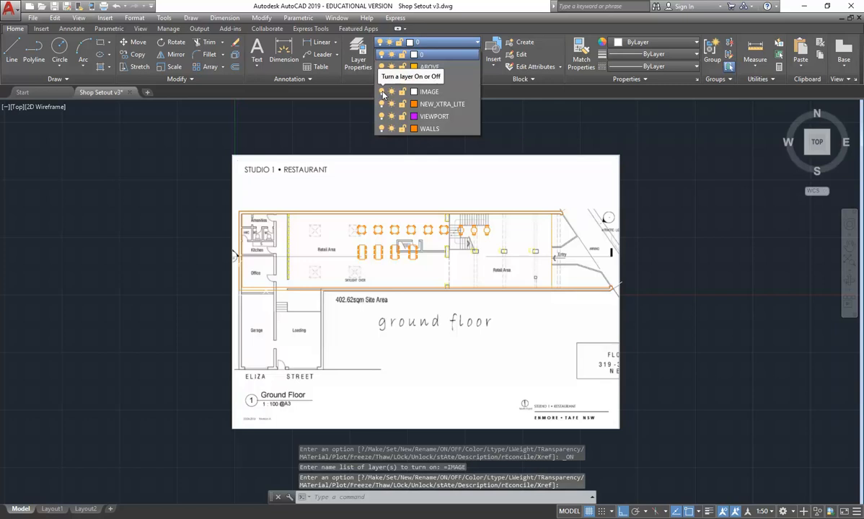
pyautogui.click(383, 93)
pyautogui.click(382, 92)
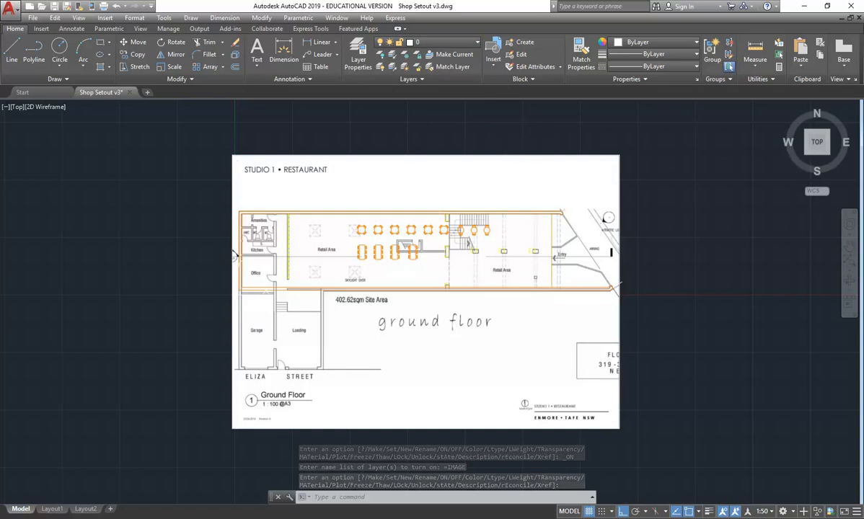
# Set the fade of the attached page image to 69 and deselect it
pyautogui.click(485, 144)
pyautogui.click(478, 156)
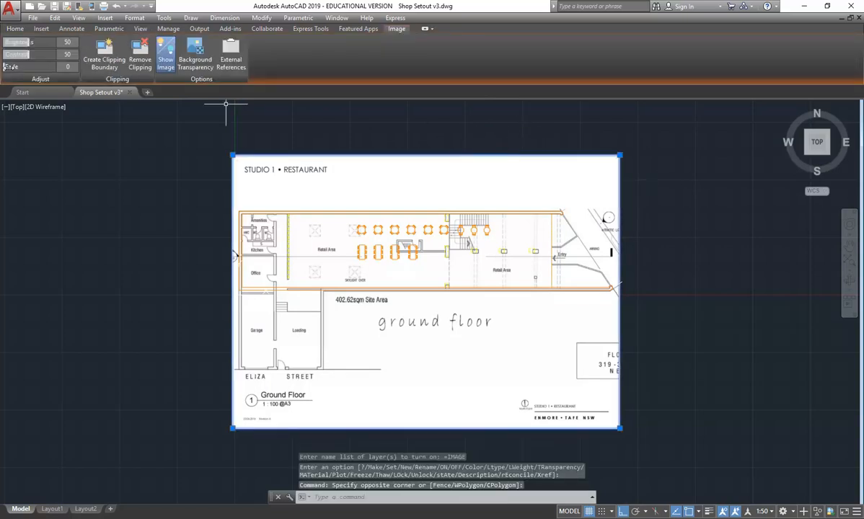
pyautogui.moveTo(6, 67); pyautogui.dragTo(58, 58)
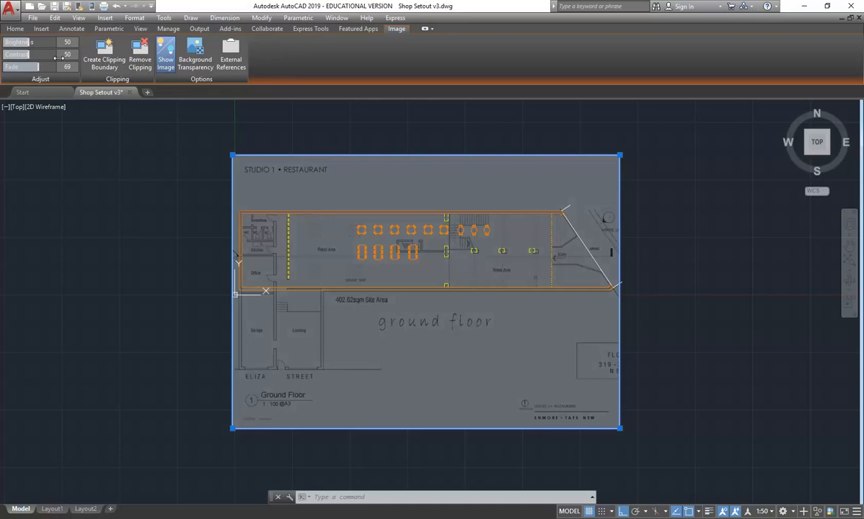
pyautogui.rightClick(312, 113)
pyautogui.click(343, 308)
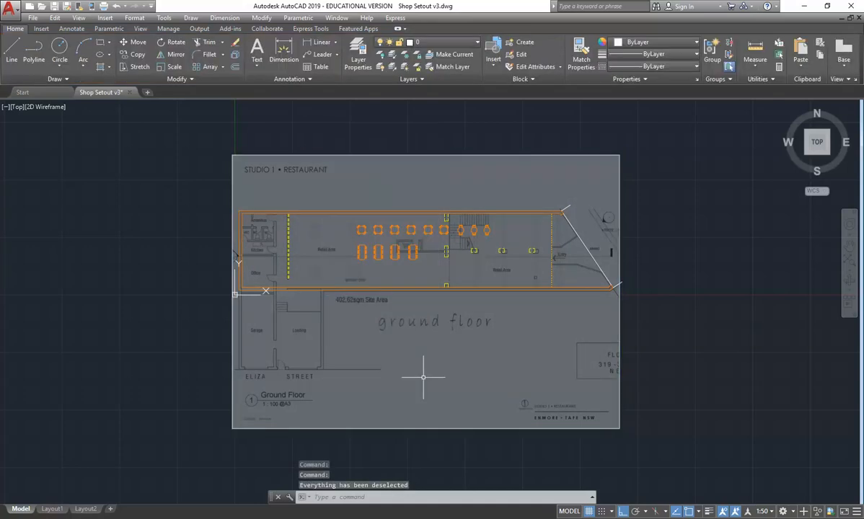
# Move the three yellow dashed piers beside the stair and the three retail-area columns together 100 units horizontally towards the entry
pyautogui.scroll(2, 577, 220)
pyautogui.scroll(2, 398, 257)
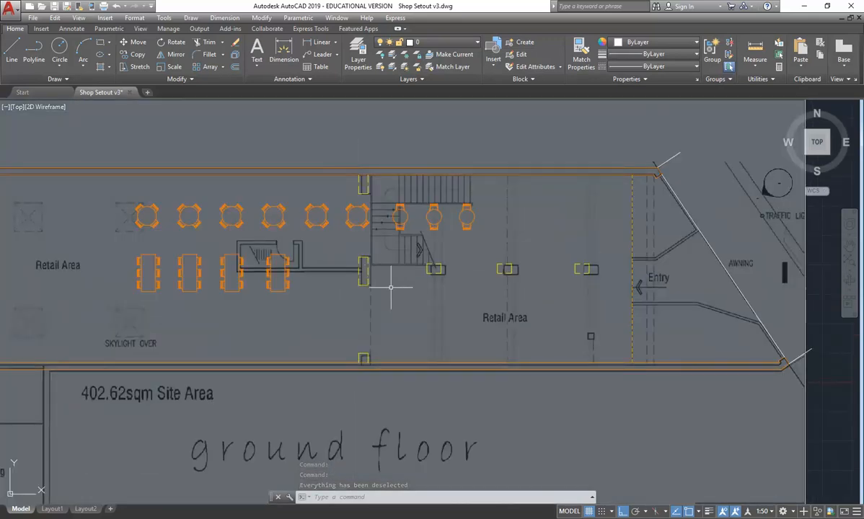
pyautogui.moveTo(513, 269); pyautogui.dragTo(429, 320, button='middle')
pyautogui.scroll(-1, 429, 320)
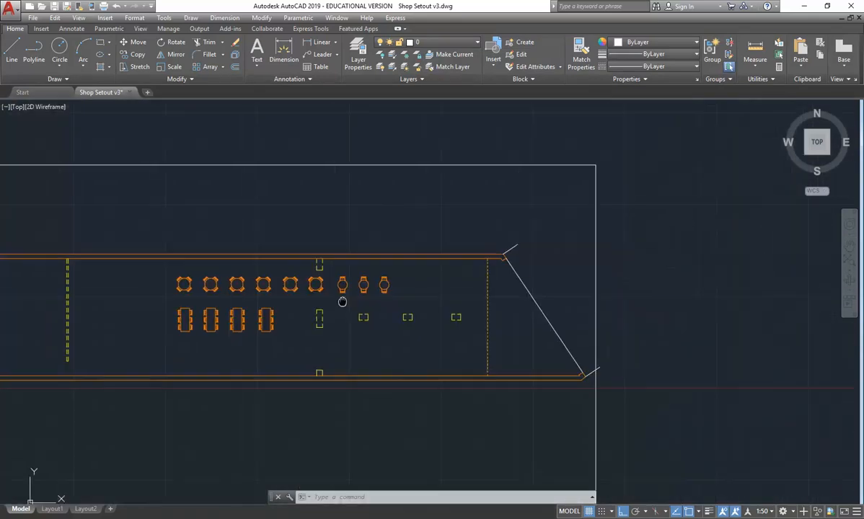
pyautogui.click(309, 147)
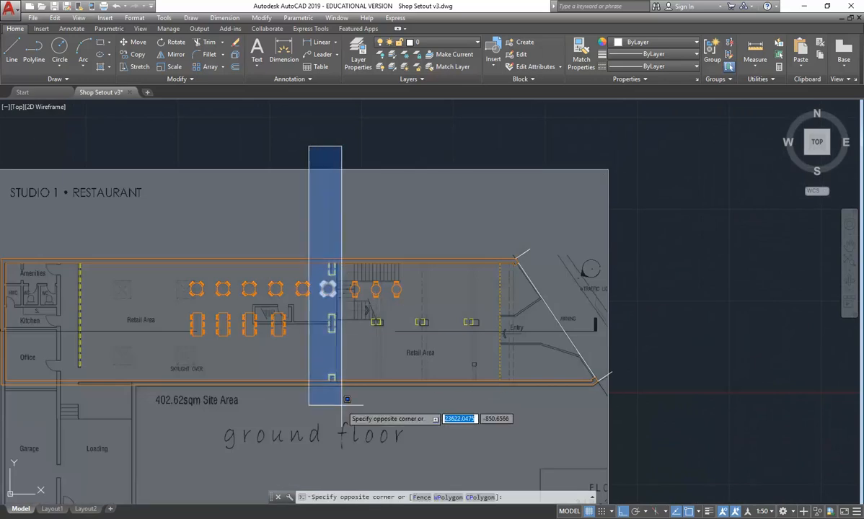
pyautogui.click(339, 277)
pyautogui.scroll(-4, 344, 275)
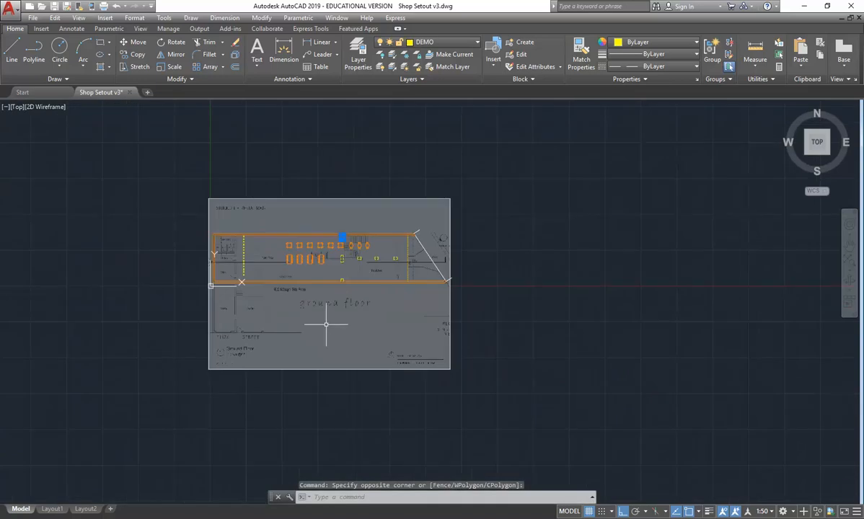
pyautogui.click(332, 421)
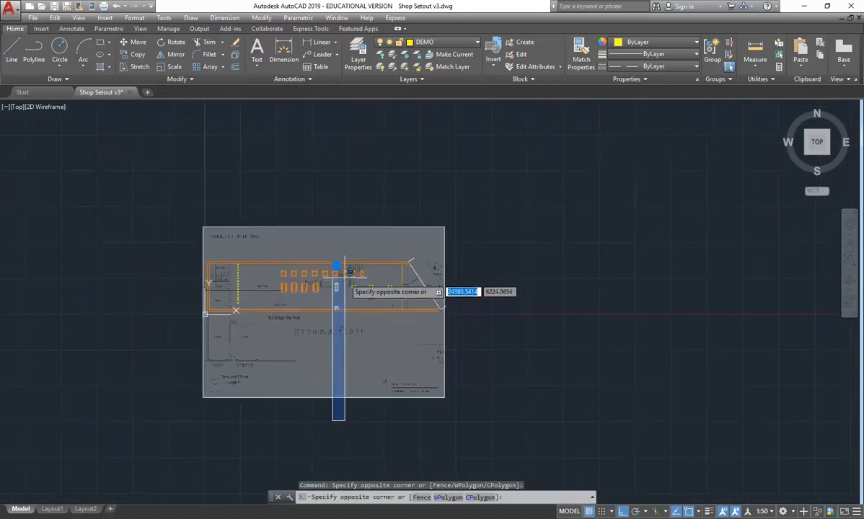
pyautogui.click(345, 270)
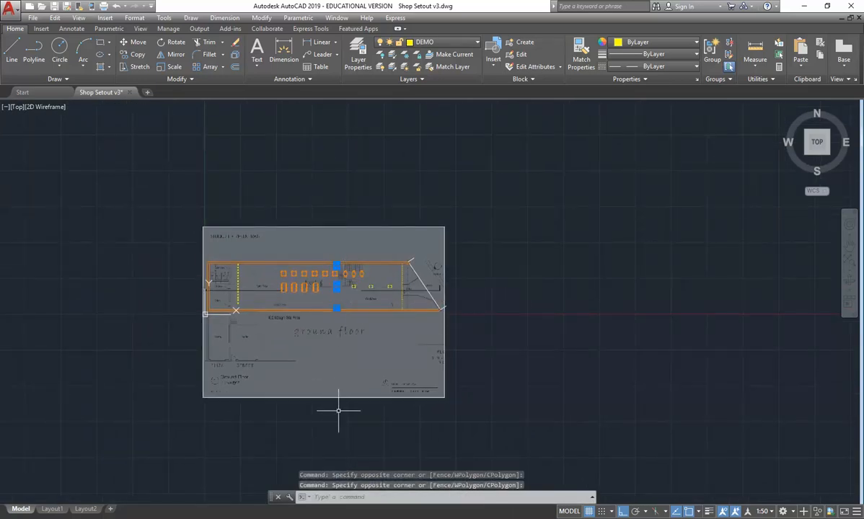
pyautogui.click(337, 415)
pyautogui.click(400, 268)
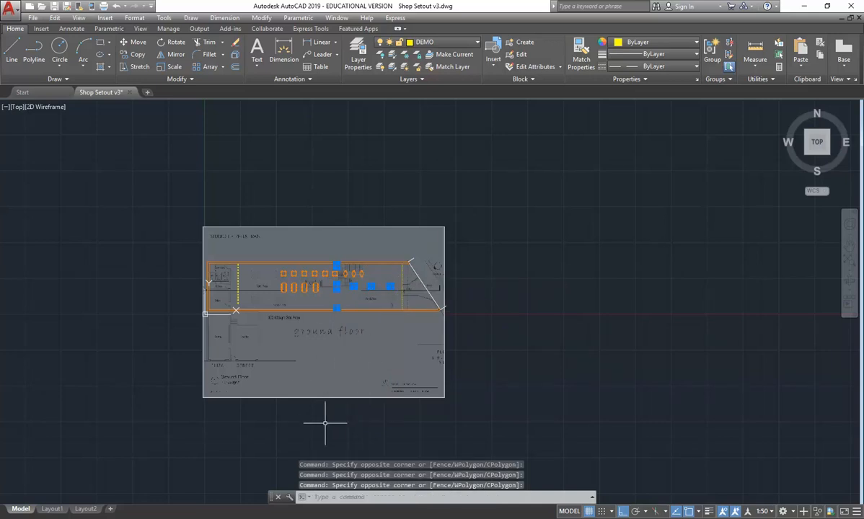
pyautogui.scroll(5, 339, 285)
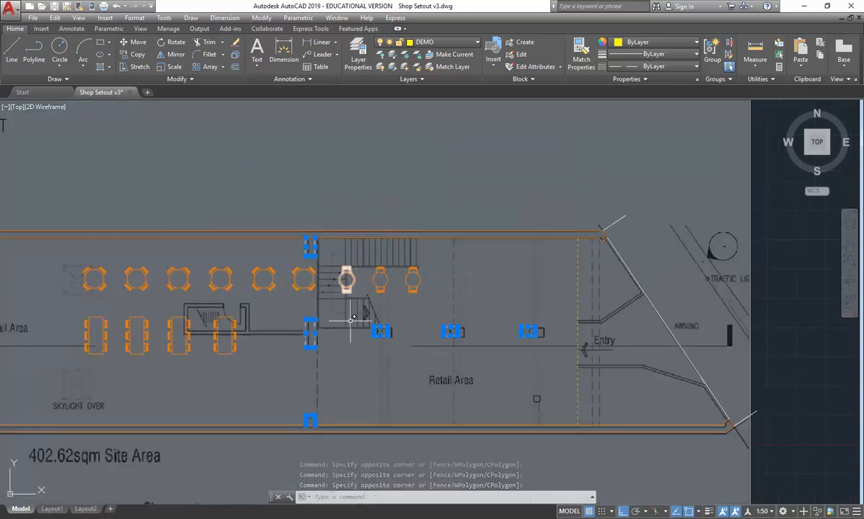
pyautogui.click(133, 42)
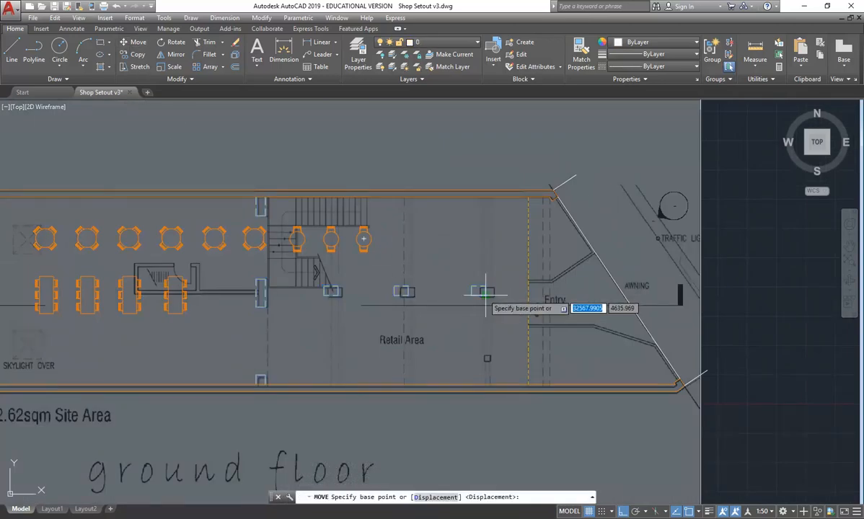
pyautogui.scroll(6, 249, 303)
pyautogui.click(254, 294)
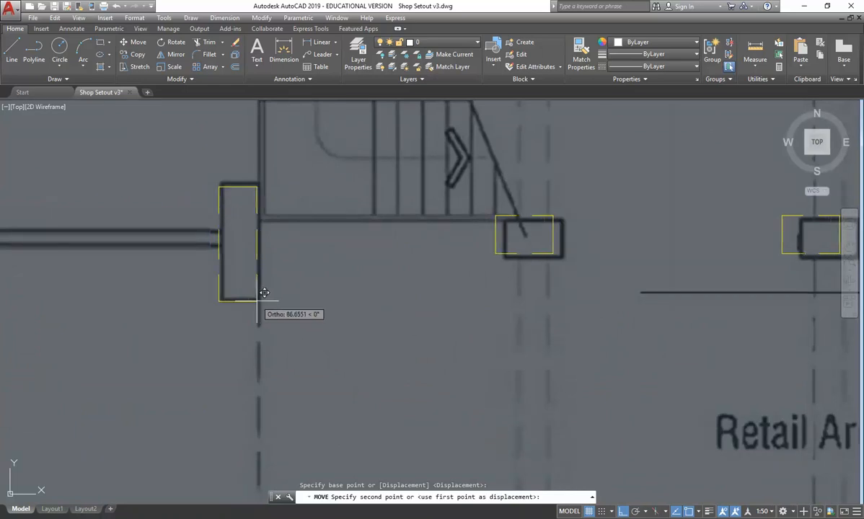
pyautogui.write('100')
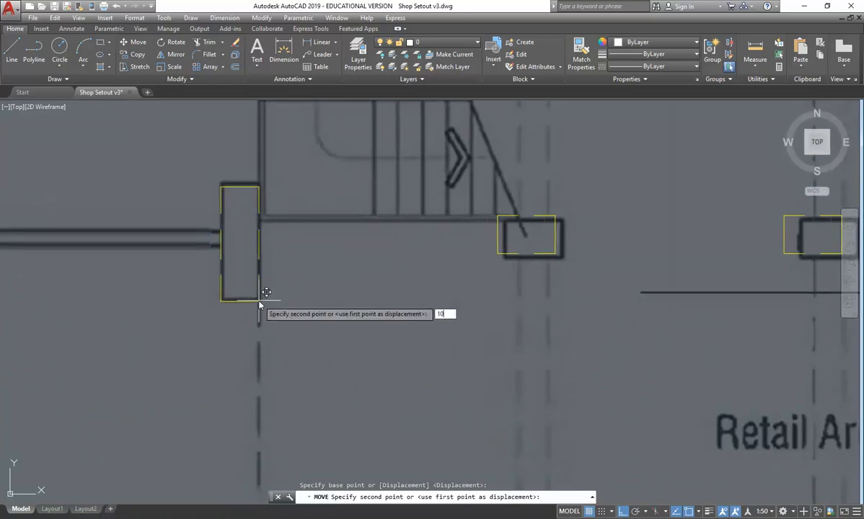
pyautogui.press('Return')
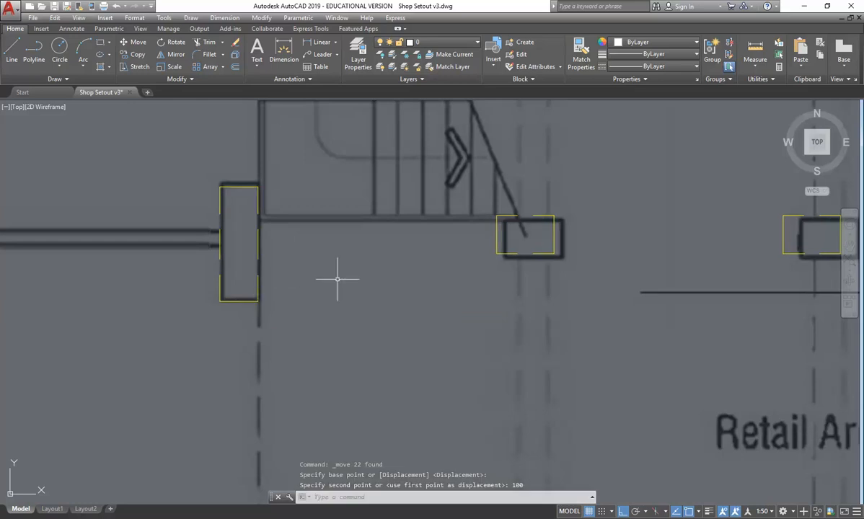
# Move only the three small dashed columns in the retail area another 100 units horizontally towards the entry
pyautogui.scroll(-5, 340, 280)
pyautogui.click(244, 254)
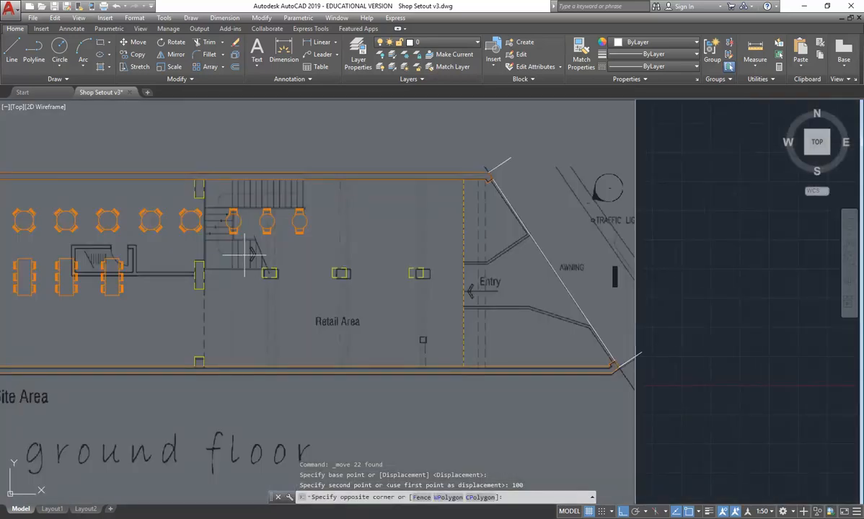
pyautogui.click(447, 288)
pyautogui.scroll(4, 324, 266)
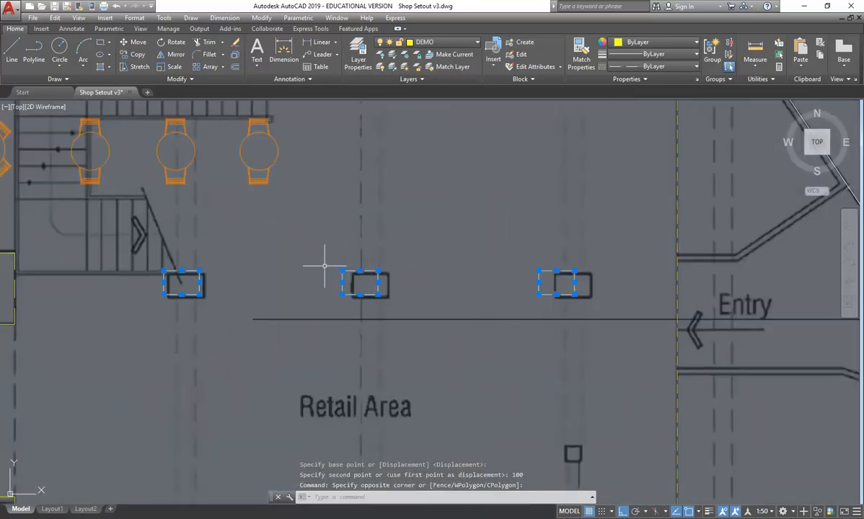
pyautogui.click(133, 42)
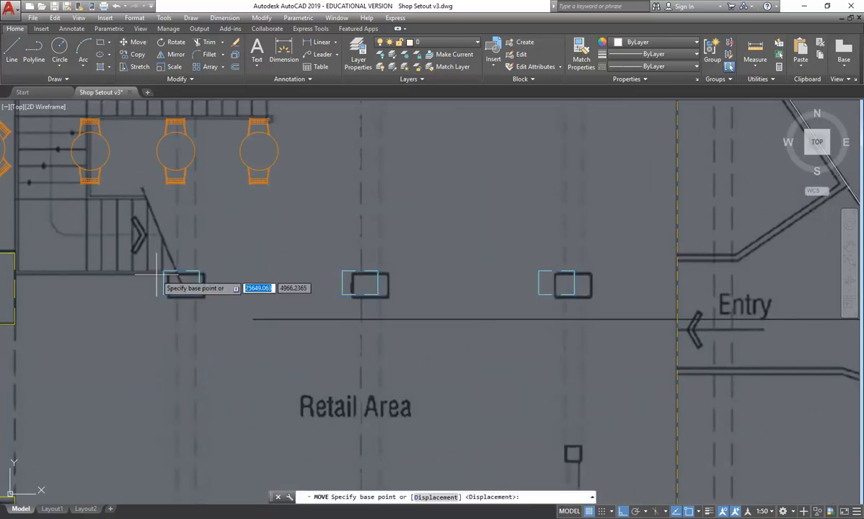
pyautogui.click(179, 263)
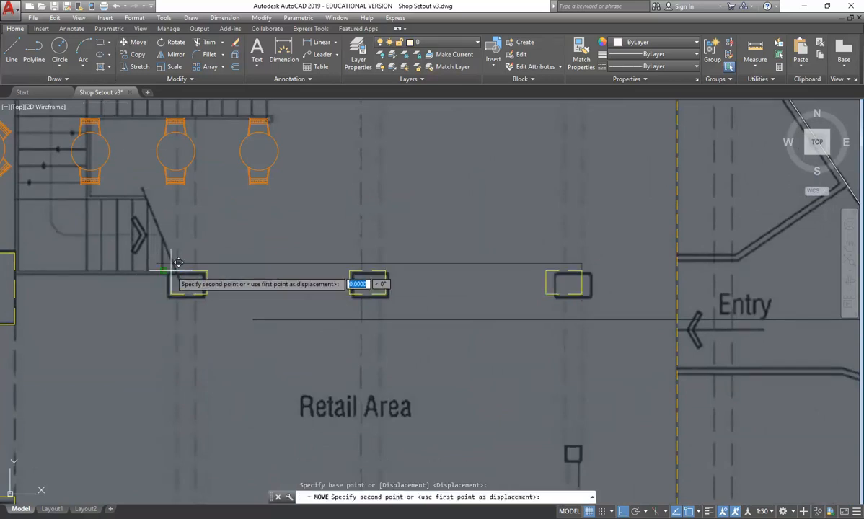
pyautogui.scroll(5, 180, 251)
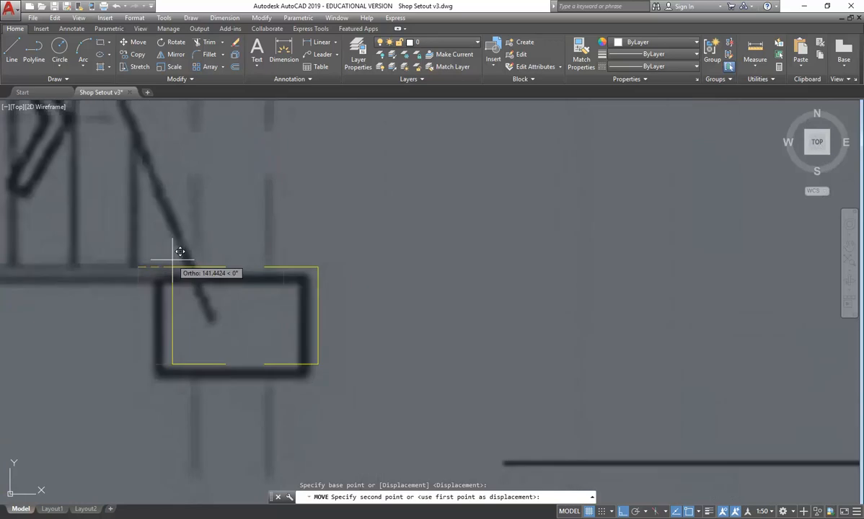
pyautogui.write('100')
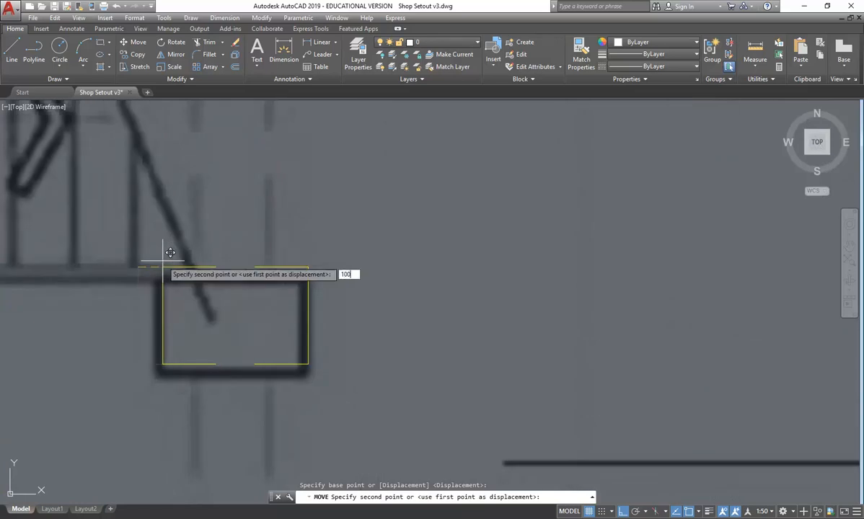
pyautogui.press('Return')
pyautogui.scroll(-8, 325, 284)
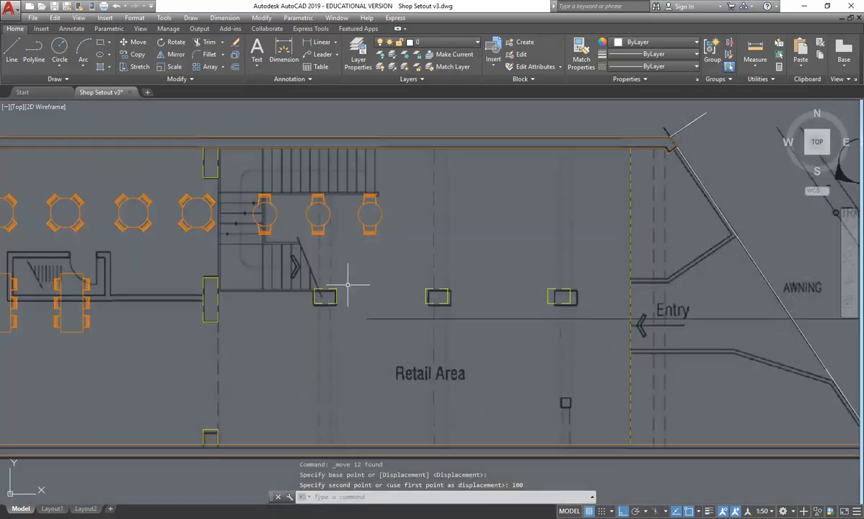
# Attach the image RETAIL - KING ST SHOP TO SCALE AT A3_Page_3 at scale 100, placing it directly above the ground floor page image
pyautogui.scroll(-6, 325, 283)
pyautogui.moveTo(222, 276); pyautogui.dragTo(264, 265, button='middle')
pyautogui.moveTo(296, 223)
pyautogui.mouseDown(button='middle')
pyautogui.moveTo(297, 254)
pyautogui.moveTo(318, 249)
pyautogui.moveTo(329, 298)
pyautogui.moveTo(291, 284)
pyautogui.mouseUp(button='middle')
pyautogui.scroll(-1, 318, 249)
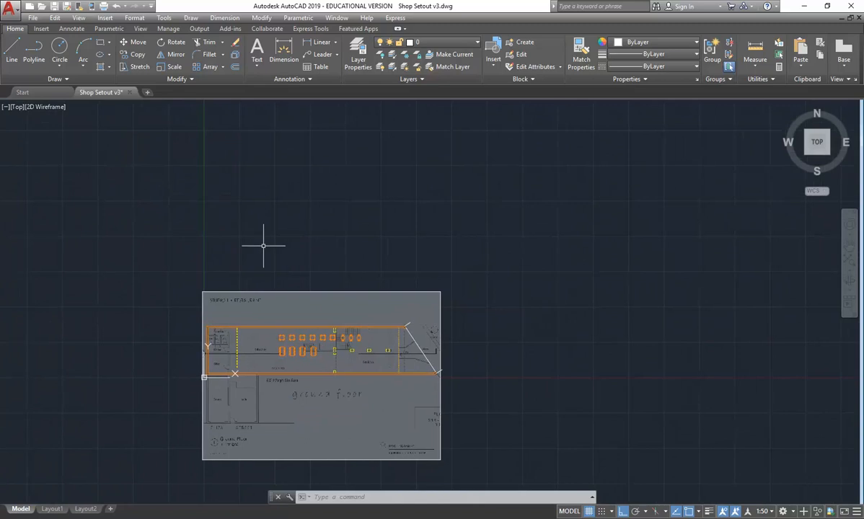
pyautogui.click(44, 29)
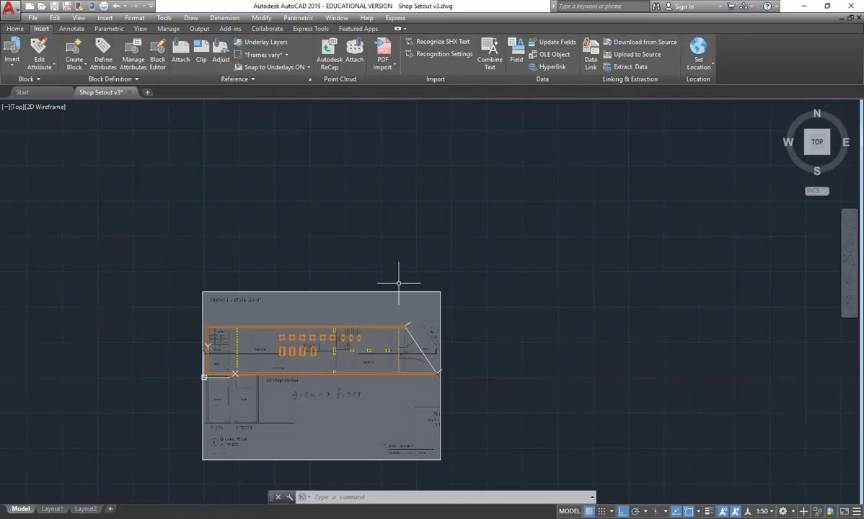
pyautogui.click(178, 50)
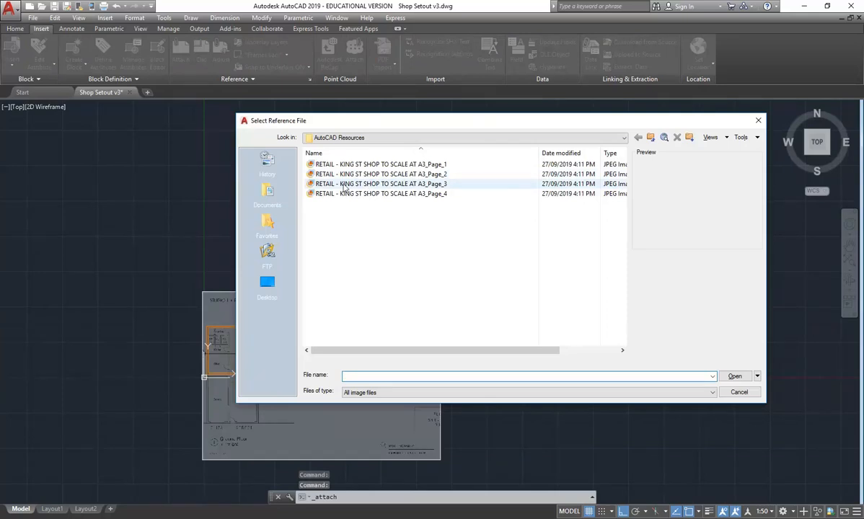
pyautogui.click(354, 185)
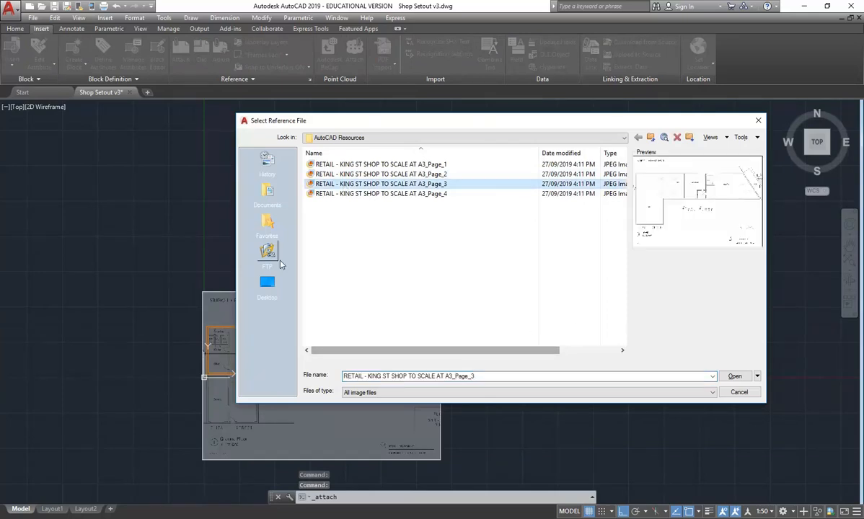
pyautogui.doubleClick(364, 185)
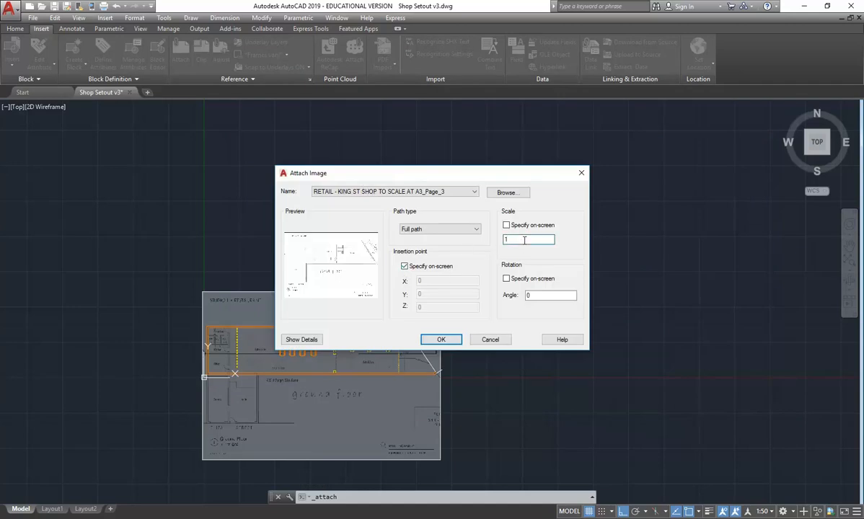
pyautogui.write('00')
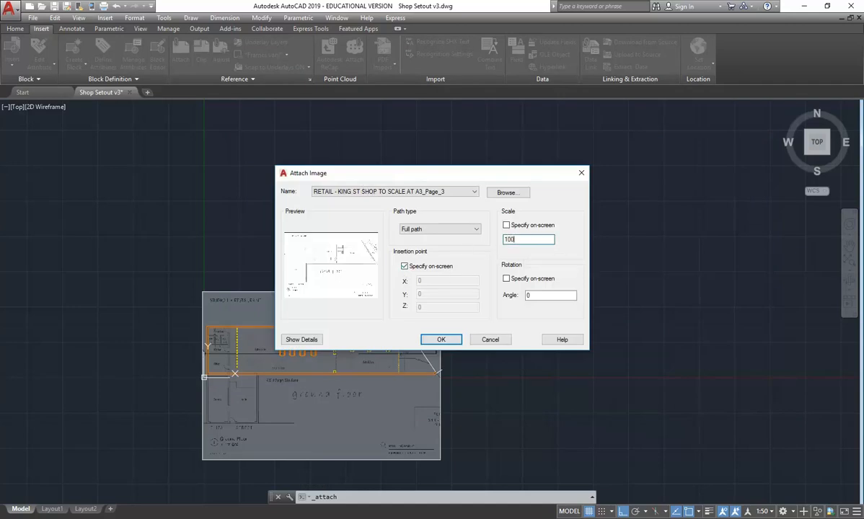
pyautogui.click(441, 341)
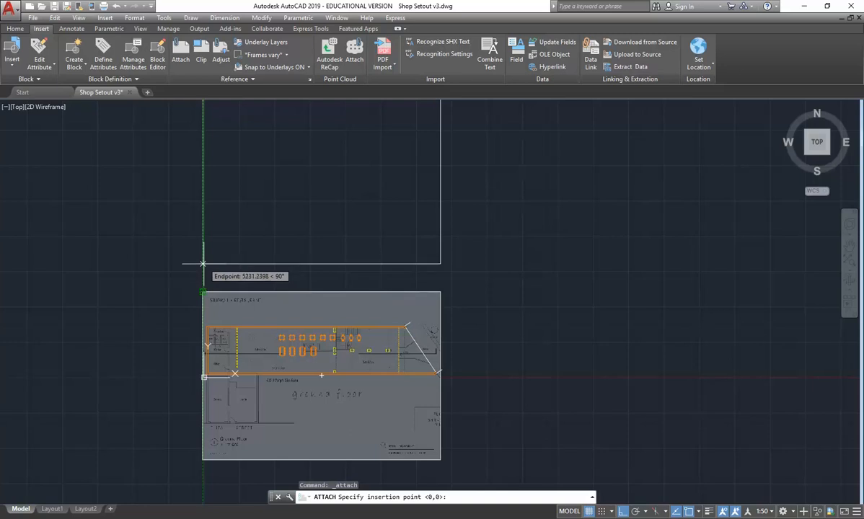
pyautogui.click(203, 273)
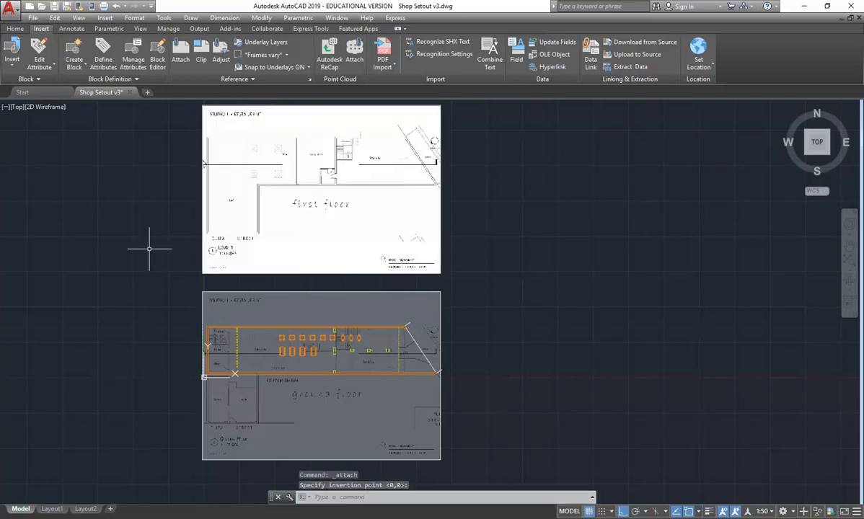
# Set the fade of the first floor page image to 57 and deselect it
pyautogui.click(415, 118)
pyautogui.click(164, 238)
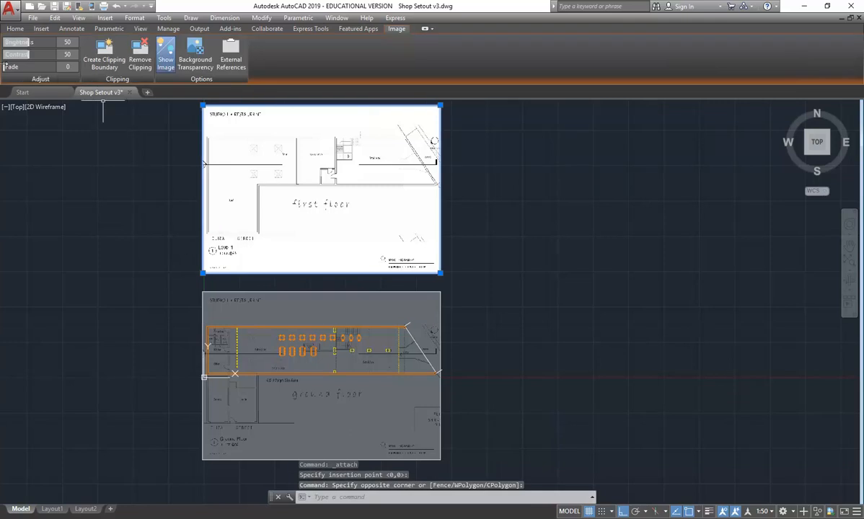
pyautogui.moveTo(6, 67); pyautogui.dragTo(54, 65)
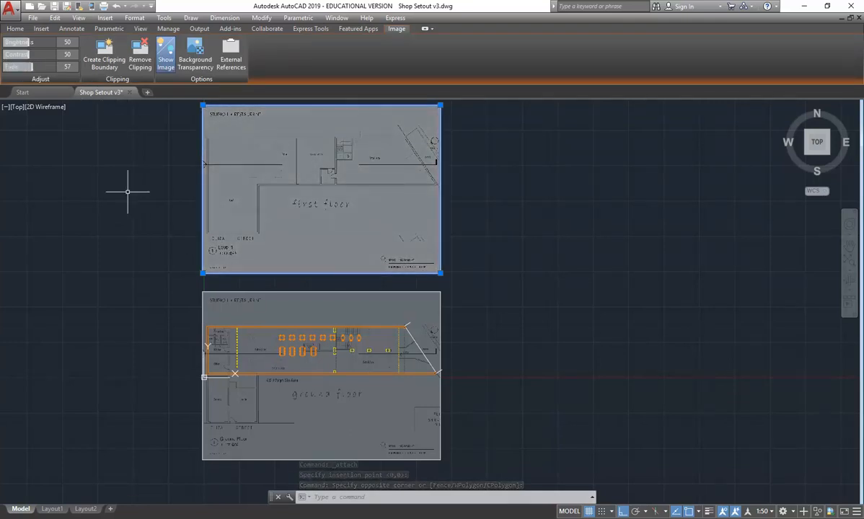
pyautogui.press('Escape')
pyautogui.press('Escape')
pyautogui.press('Escape')
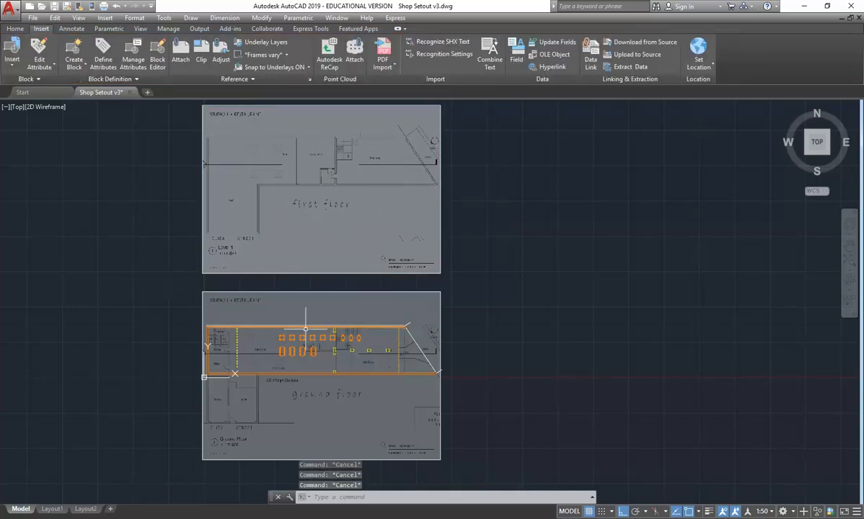
pyautogui.moveTo(307, 130); pyautogui.dragTo(320, 219, button='middle')
pyautogui.scroll(4, 320, 218)
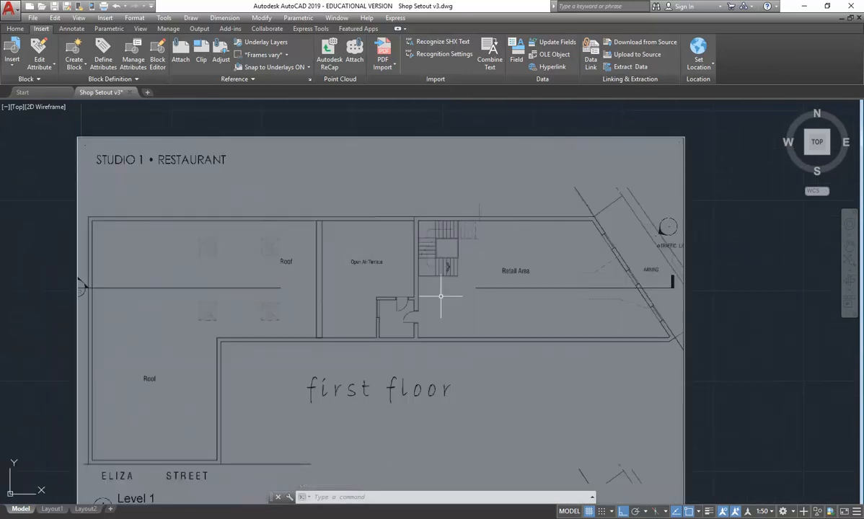
pyautogui.scroll(-2, 403, 422)
pyautogui.moveTo(403, 422); pyautogui.dragTo(344, 203, button='middle')
pyautogui.scroll(1, 315, 352)
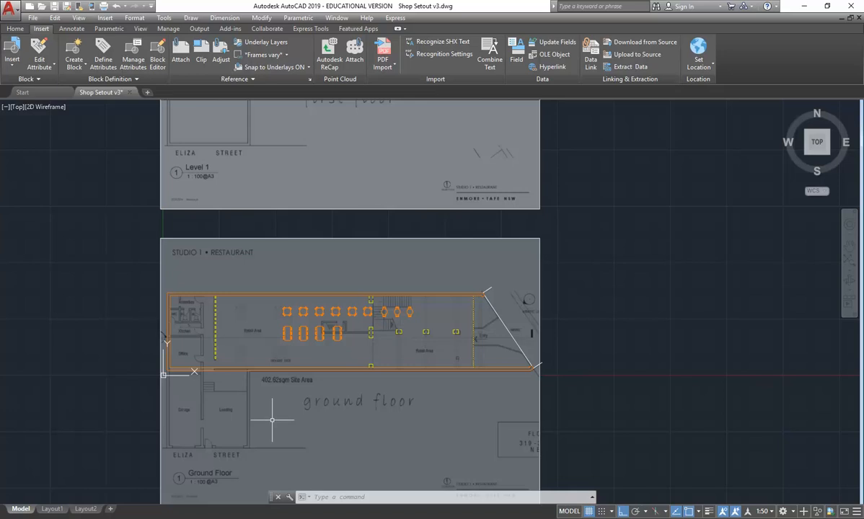
pyautogui.click(118, 256)
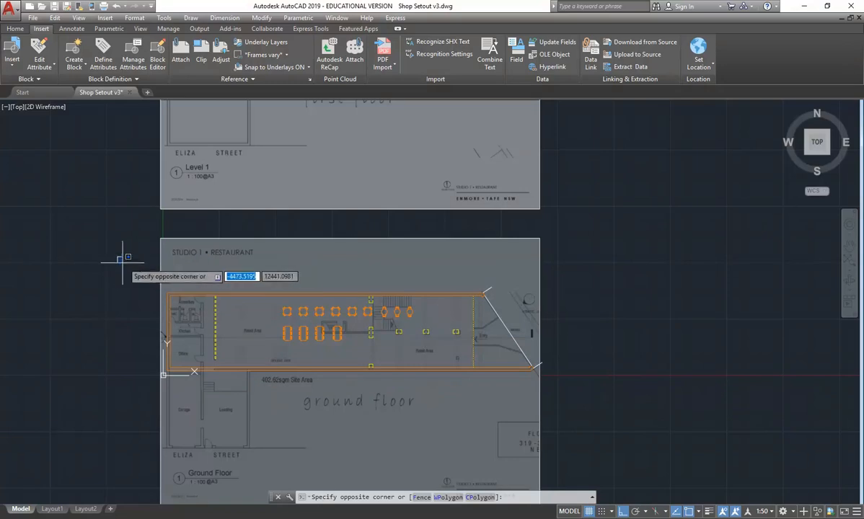
pyautogui.click(592, 421)
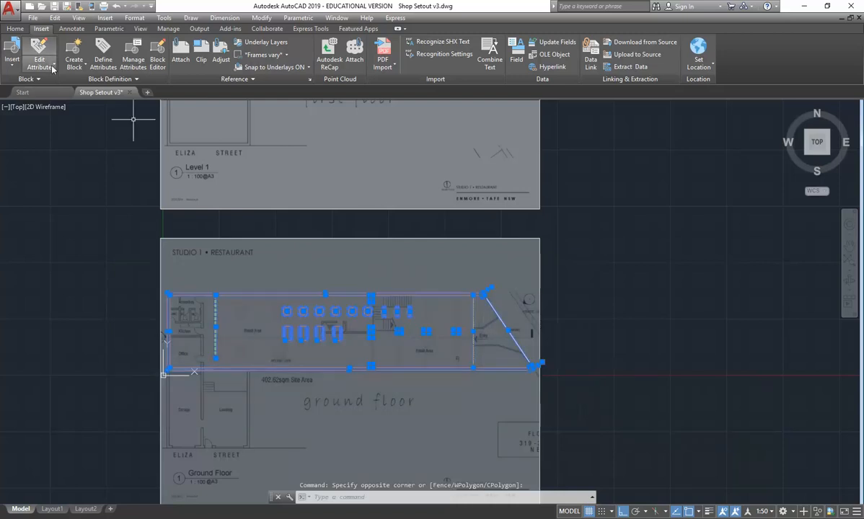
pyautogui.click(16, 28)
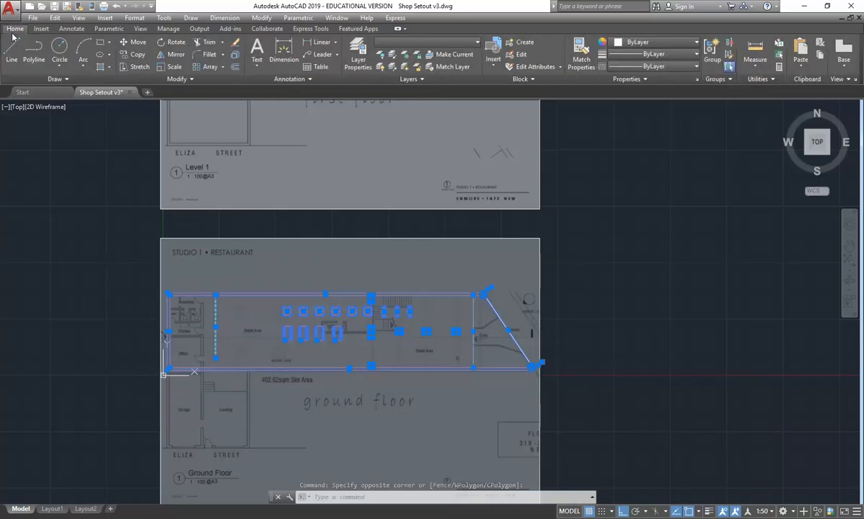
pyautogui.click(135, 55)
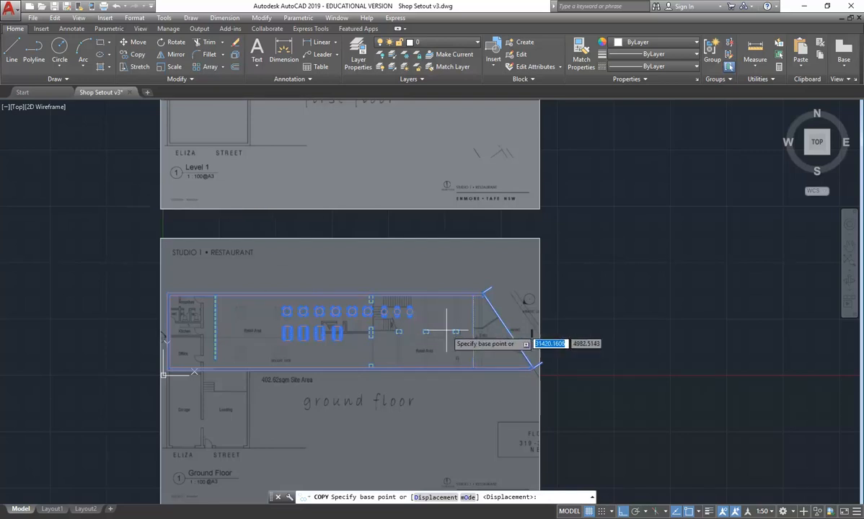
pyautogui.moveTo(471, 234); pyautogui.dragTo(472, 272, button='middle')
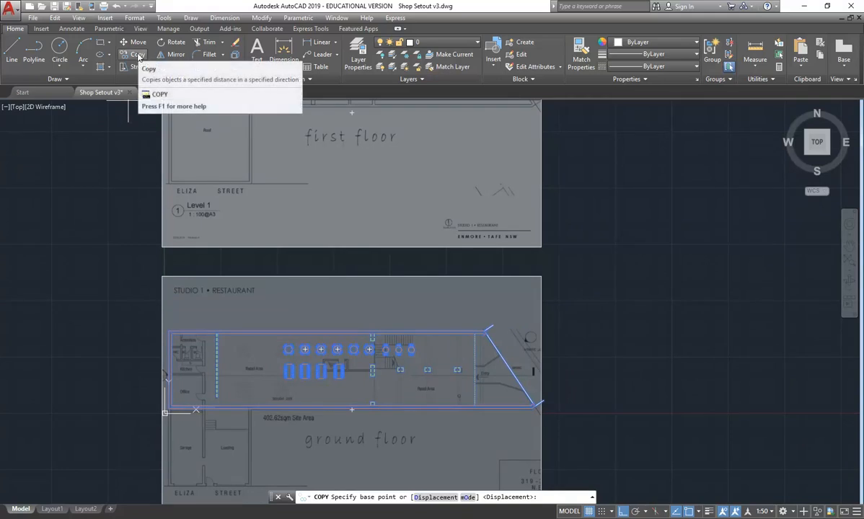
pyautogui.rightClick(145, 166)
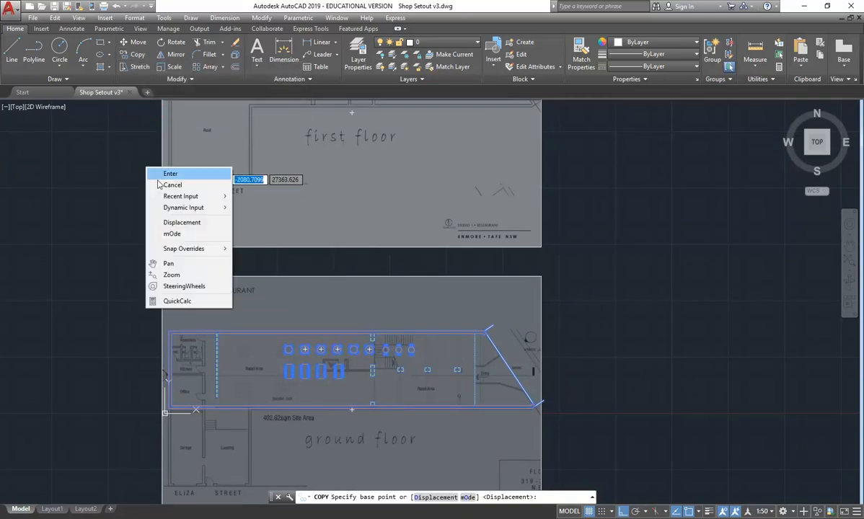
pyautogui.press('Escape')
pyautogui.press('Escape')
pyautogui.press('Escape')
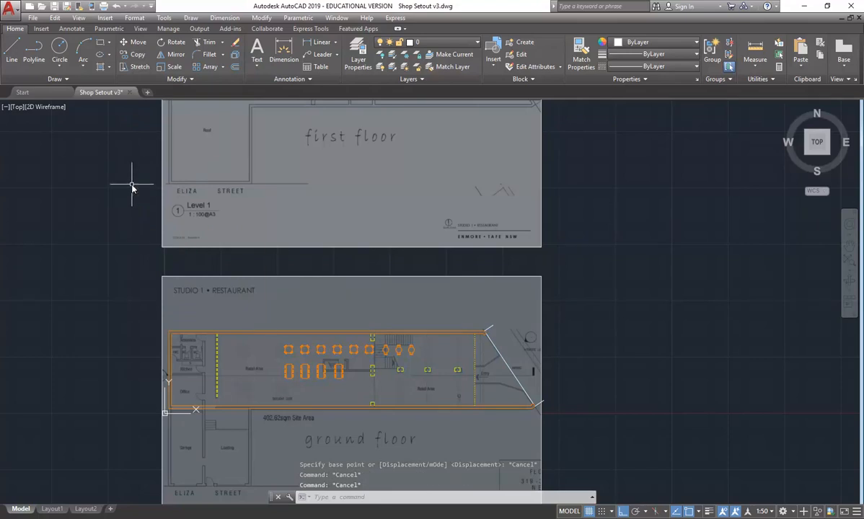
pyautogui.rightClick(132, 185)
pyautogui.moveTo(150, 219)
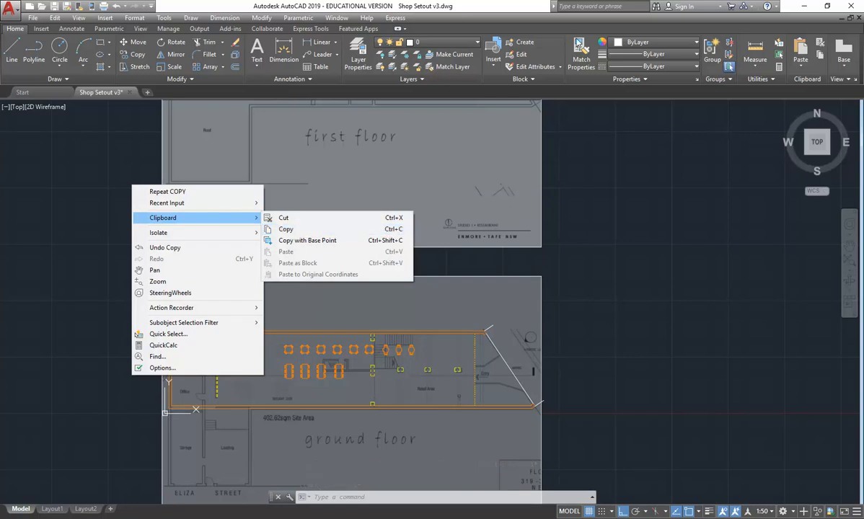
pyautogui.press('Escape')
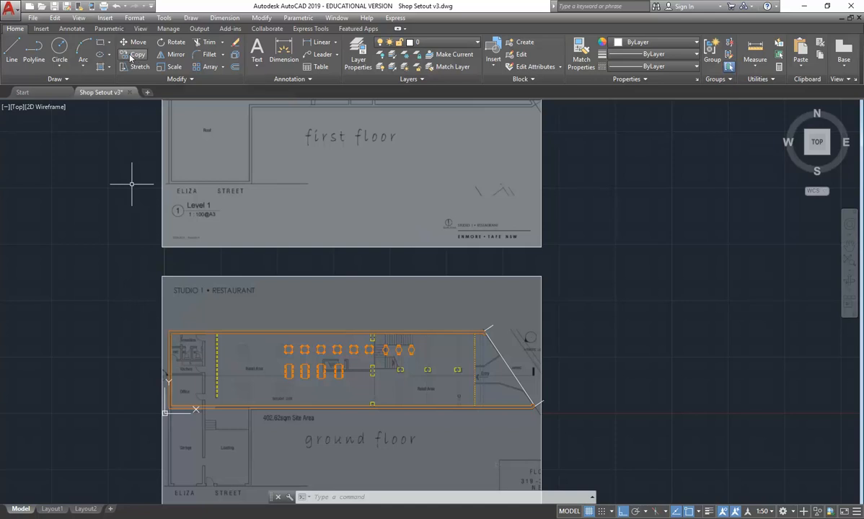
# Copy all ground floor linework straight up onto the first floor image, using the outer wall corner at the angled shopfront as base point
pyautogui.click(128, 304)
pyautogui.click(555, 437)
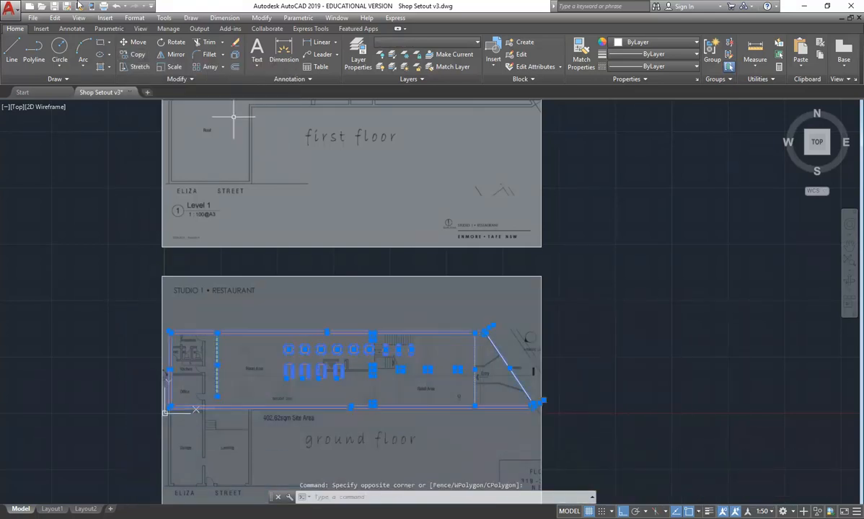
pyautogui.click(124, 55)
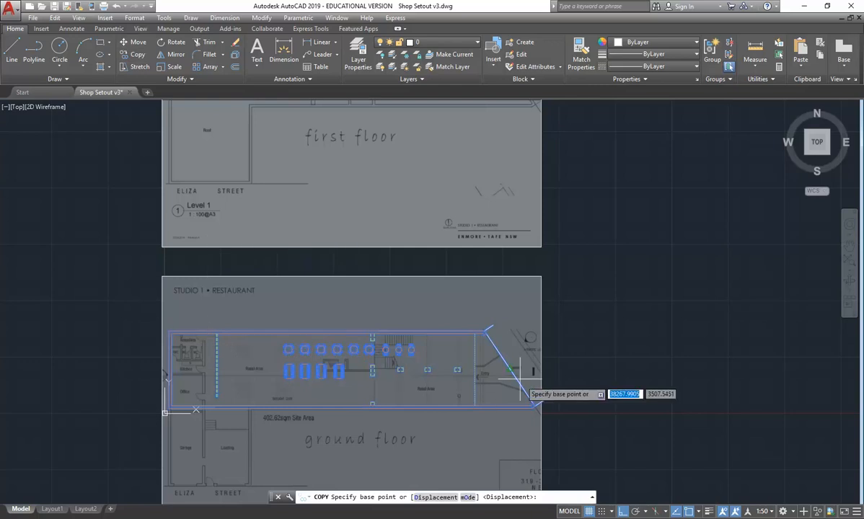
pyautogui.scroll(5, 490, 318)
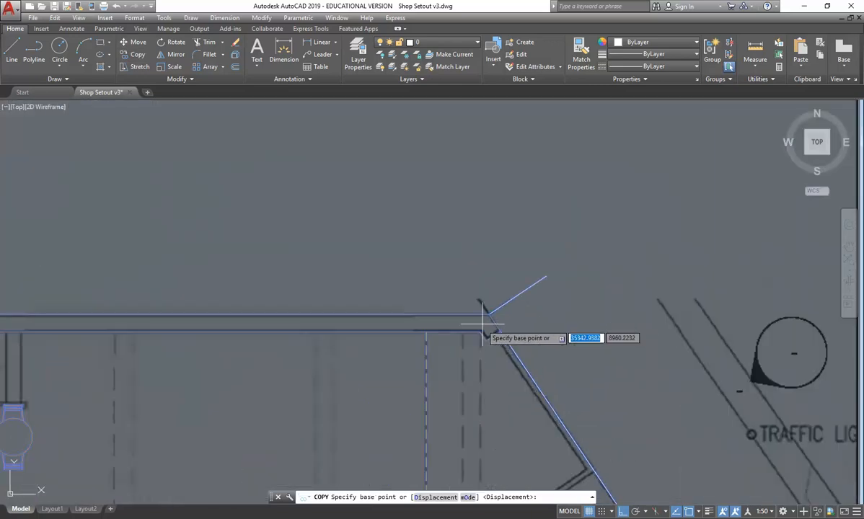
pyautogui.scroll(3, 489, 309)
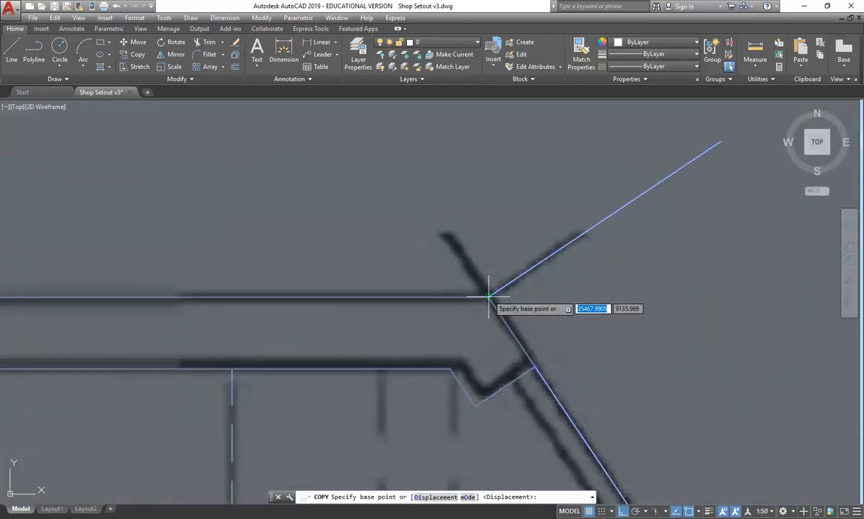
pyautogui.click(490, 297)
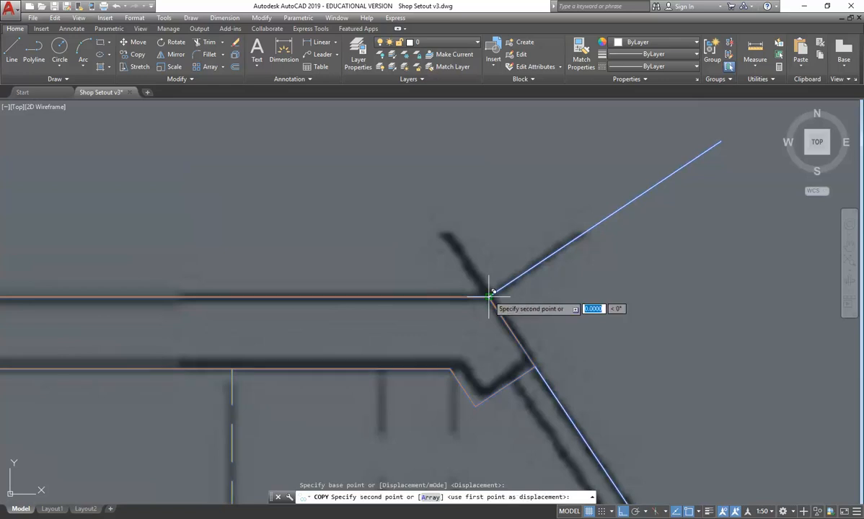
pyautogui.scroll(-5, 489, 296)
pyautogui.scroll(-3, 484, 221)
pyautogui.moveTo(478, 108); pyautogui.dragTo(453, 287, button='middle')
pyautogui.moveTo(443, 137); pyautogui.dragTo(448, 280, button='middle')
pyautogui.moveTo(457, 231); pyautogui.dragTo(451, 272, button='middle')
pyautogui.scroll(5, 465, 205)
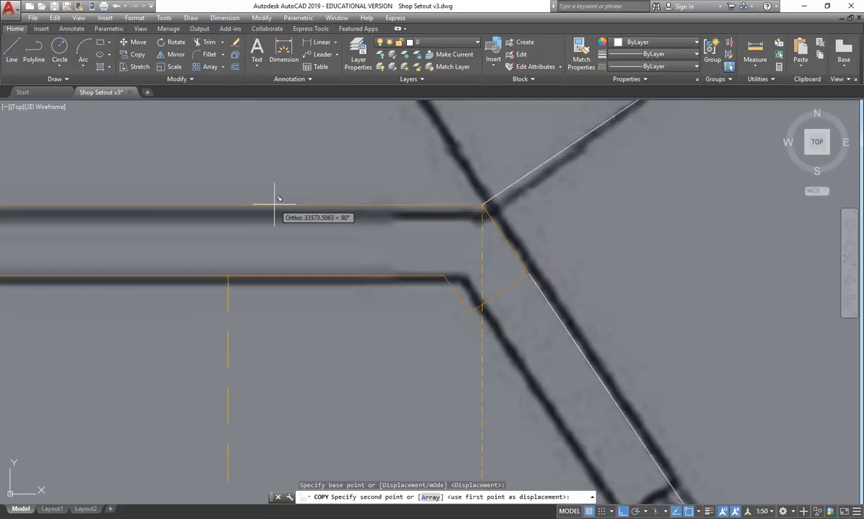
pyautogui.click(316, 211)
pyautogui.rightClick(287, 212)
pyautogui.click(341, 291)
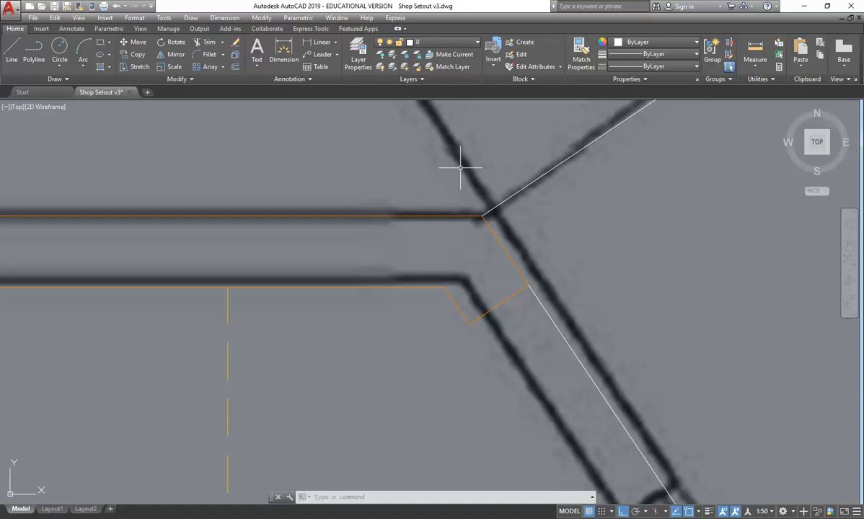
# Move the first floor page image horizontally so its wall corner at the angled shopfront meets the copied linework's corner
pyautogui.scroll(-6, 460, 168)
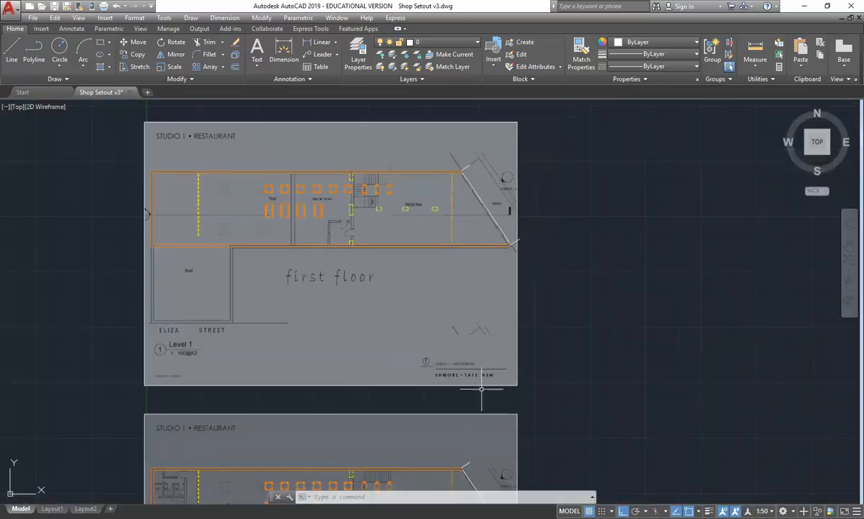
pyautogui.click(474, 386)
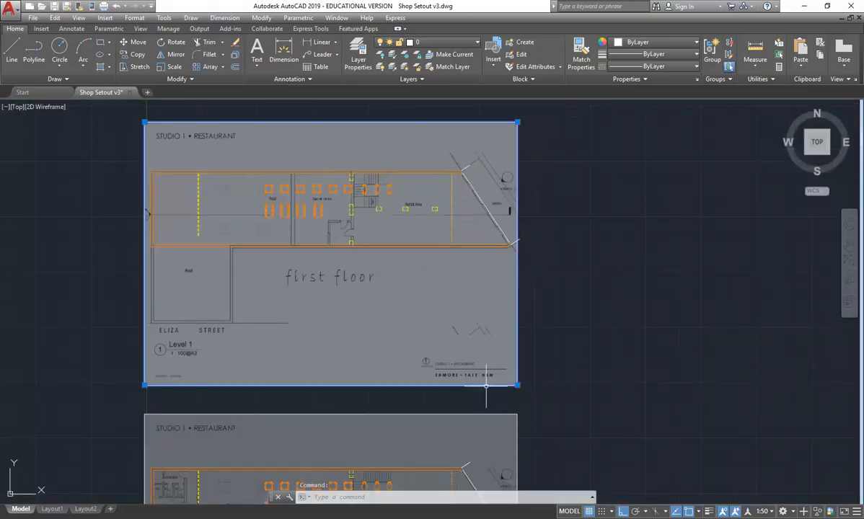
pyautogui.click(14, 29)
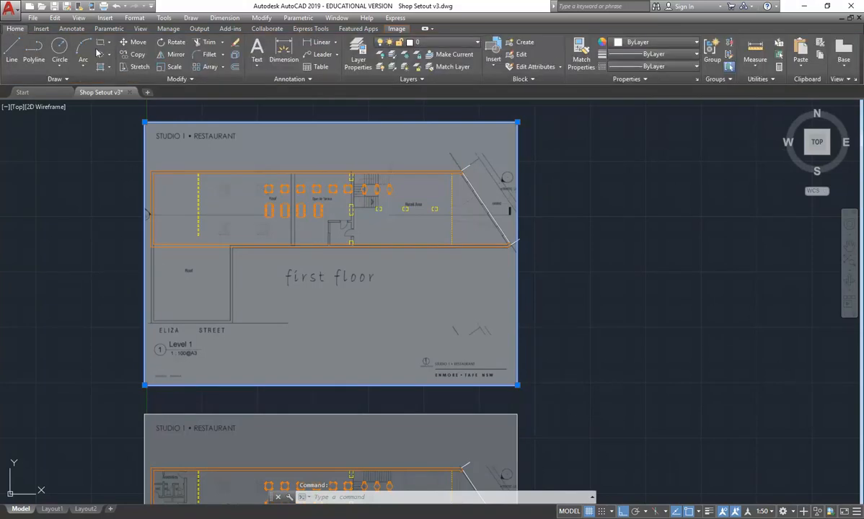
pyautogui.click(134, 42)
pyautogui.scroll(6, 483, 160)
pyautogui.scroll(10, 484, 160)
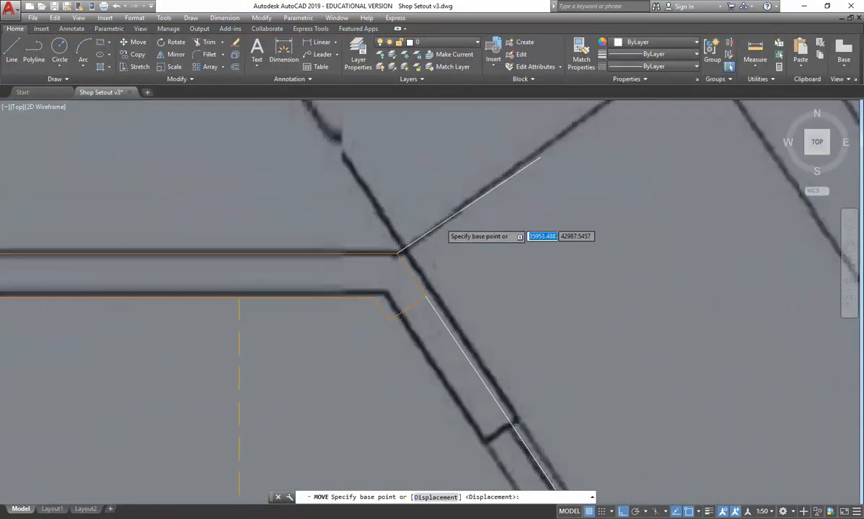
pyautogui.click(455, 247)
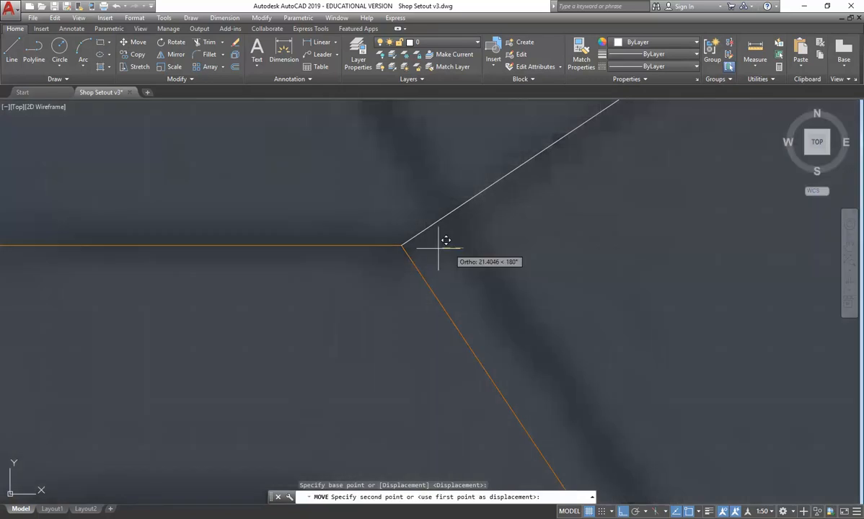
pyautogui.click(401, 248)
pyautogui.scroll(-10, 349, 163)
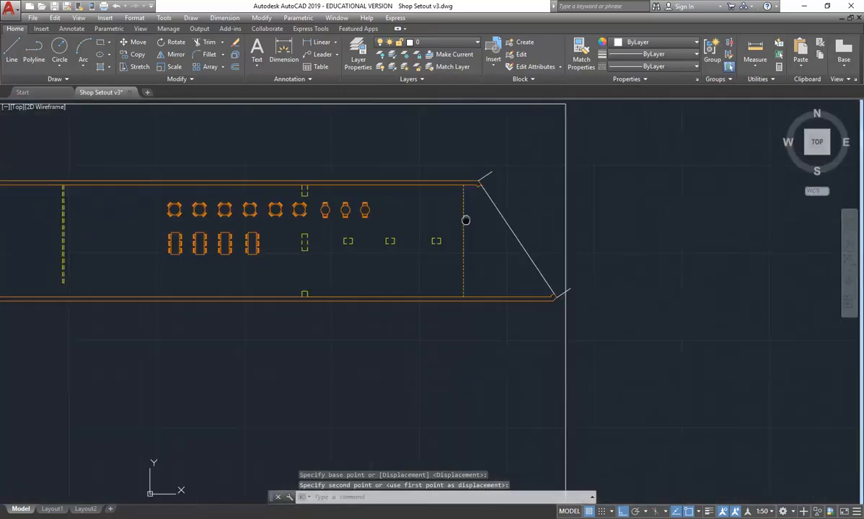
# Delete both rows of copied tables and chairs from the first floor linework
pyautogui.scroll(4, 382, 288)
pyautogui.scroll(3, 375, 331)
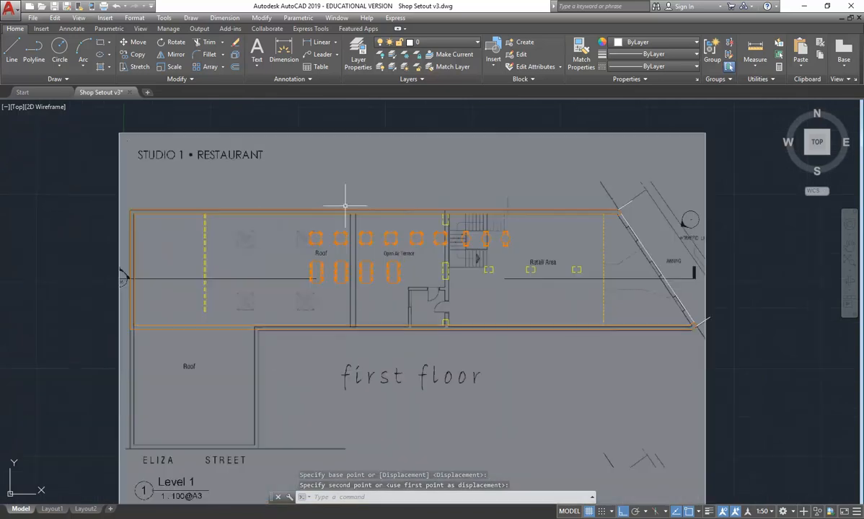
pyautogui.scroll(2, 466, 285)
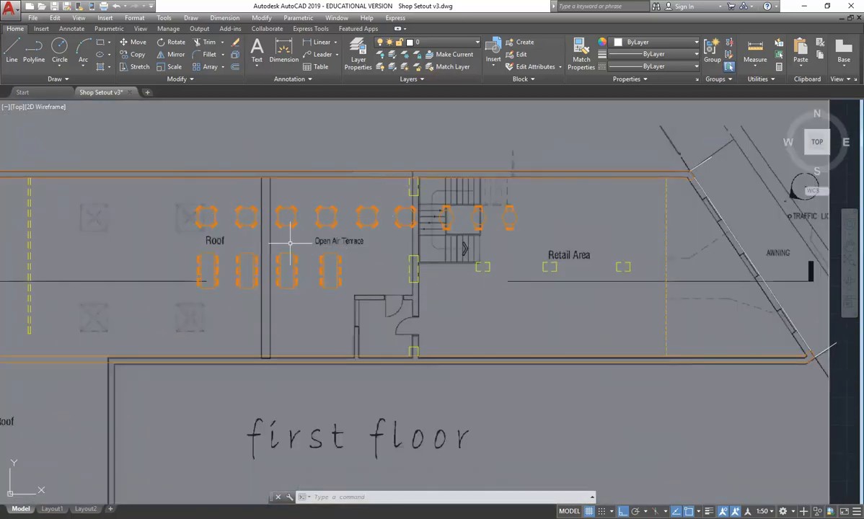
pyautogui.moveTo(356, 241); pyautogui.dragTo(433, 246, button='middle')
pyautogui.scroll(-2, 433, 245)
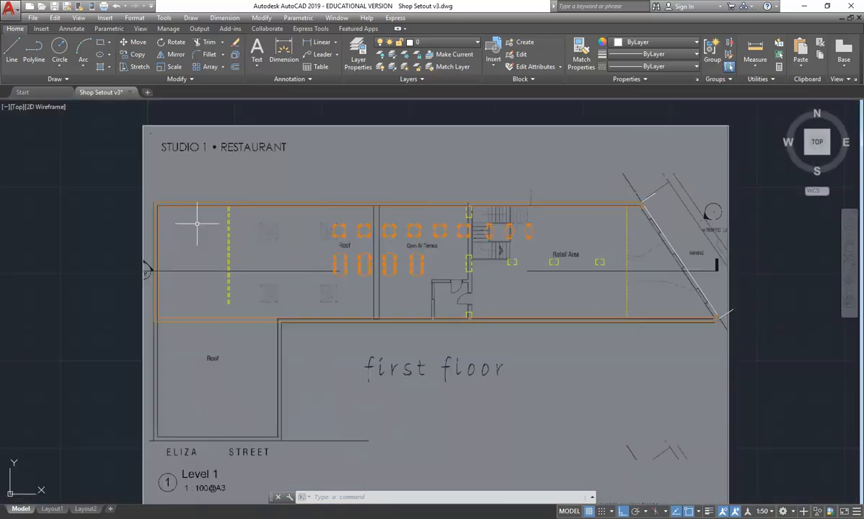
pyautogui.click(105, 219)
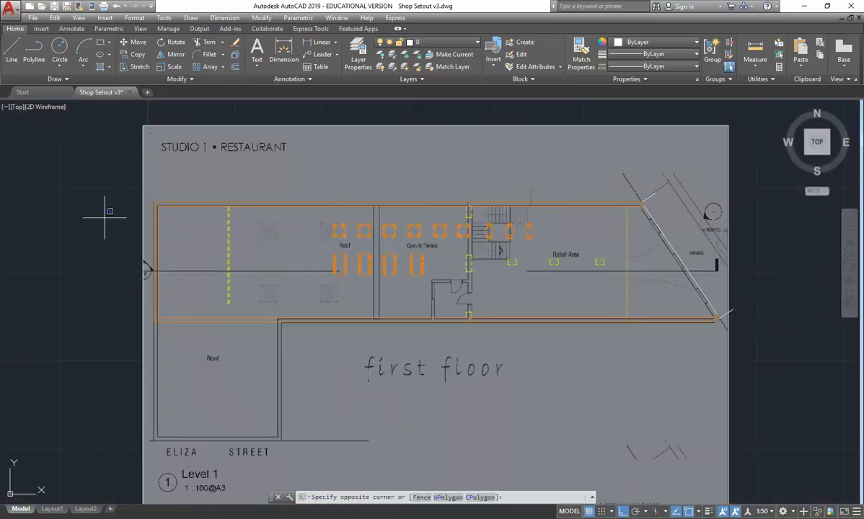
pyautogui.click(550, 239)
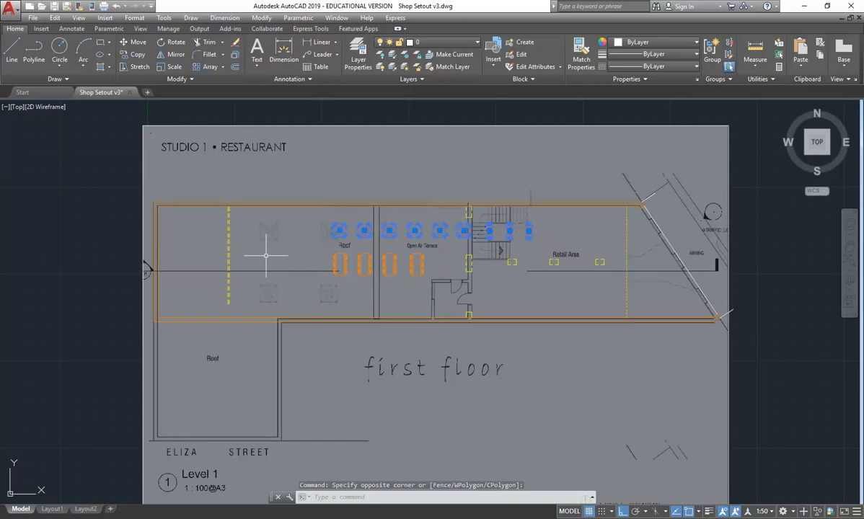
pyautogui.click(111, 246)
pyautogui.click(436, 285)
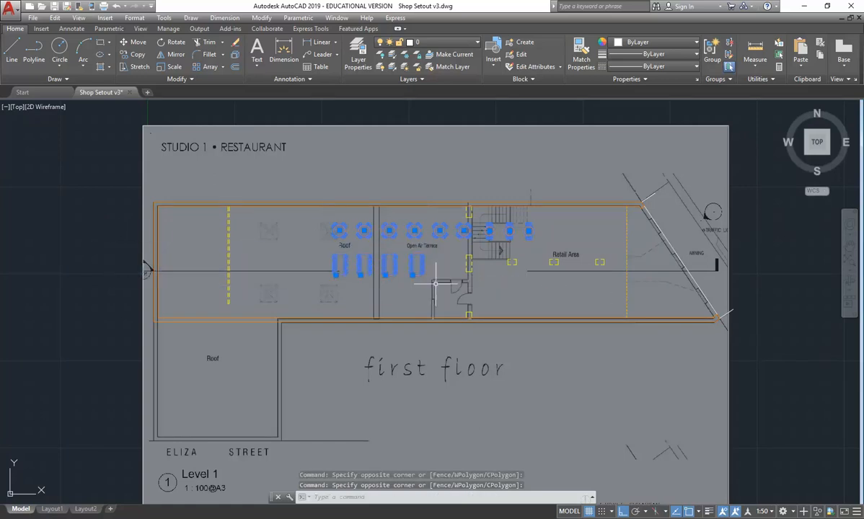
pyautogui.press('Delete')
# Delete the three yellow dashed column outlines in the first floor Retail Area
pyautogui.scroll(2, 463, 272)
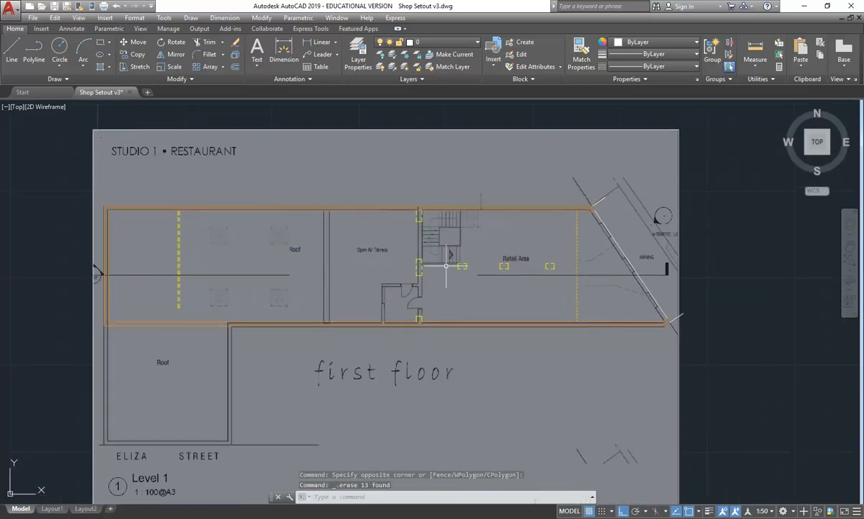
pyautogui.scroll(3, 463, 272)
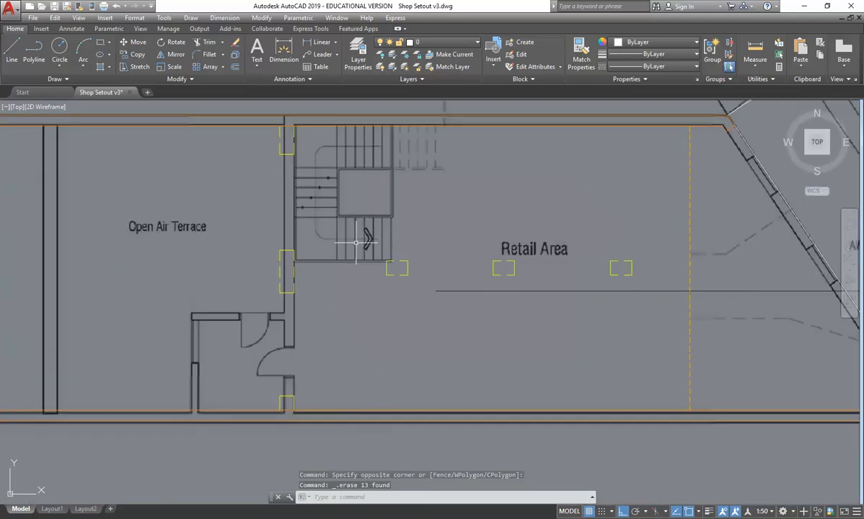
pyautogui.click(356, 256)
pyautogui.click(636, 280)
pyautogui.press('Delete')
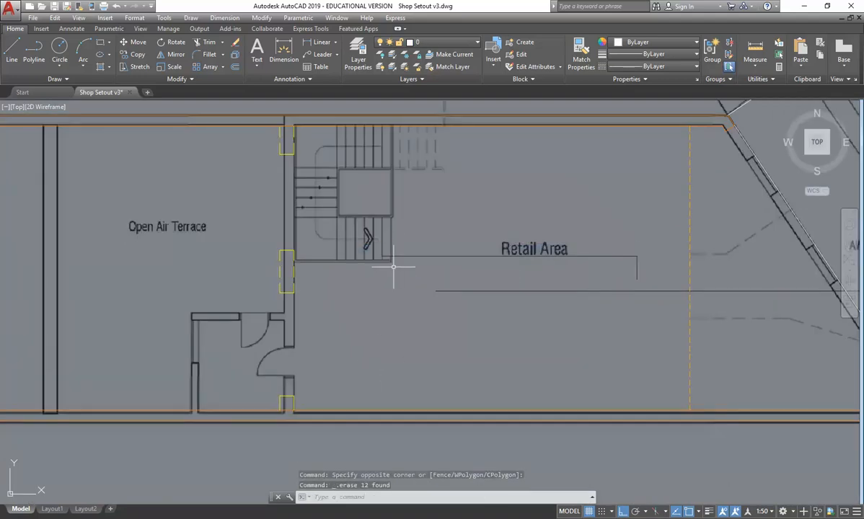
# Delete the middle and lower dashed pier outlines between Open Air Terrace and Retail Area, plus the upper pier's end line
pyautogui.scroll(-5, 389, 267)
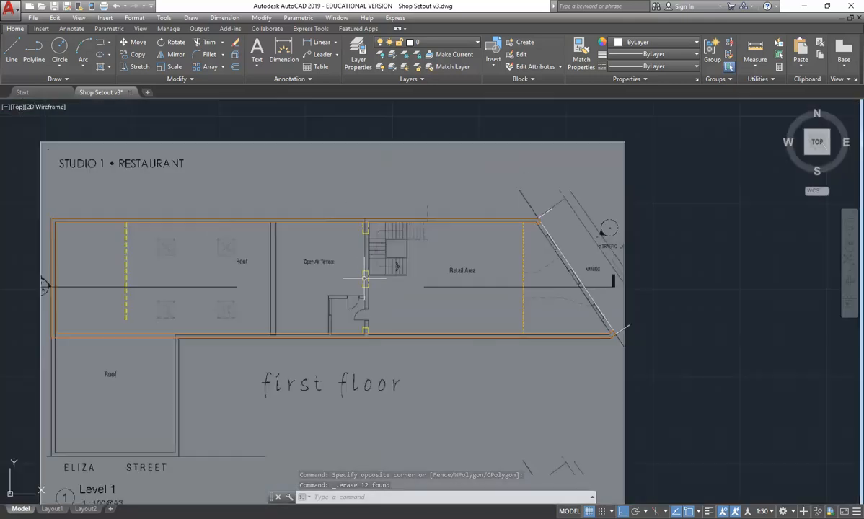
pyautogui.scroll(4, 365, 282)
pyautogui.click(321, 216)
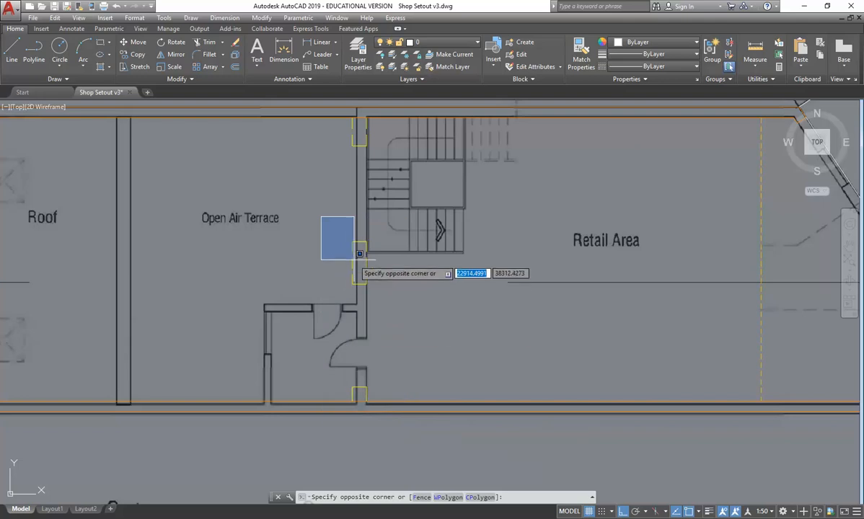
pyautogui.click(409, 434)
pyautogui.press('Delete')
pyautogui.click(359, 145)
pyautogui.press('Delete')
# Stretch the upper pier's two side lines down to the inner face of the lower long wall
pyautogui.click(353, 134)
pyautogui.click(353, 148)
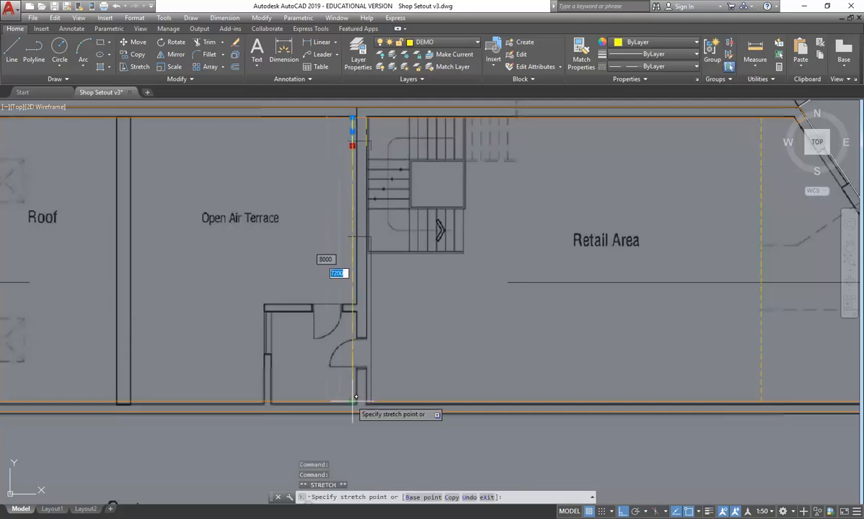
pyautogui.click(353, 401)
pyautogui.click(366, 137)
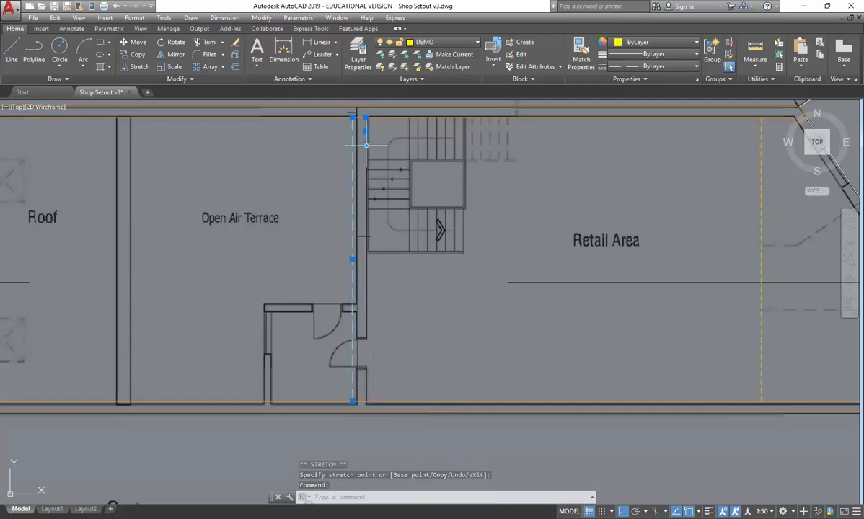
pyautogui.click(367, 146)
pyautogui.click(366, 401)
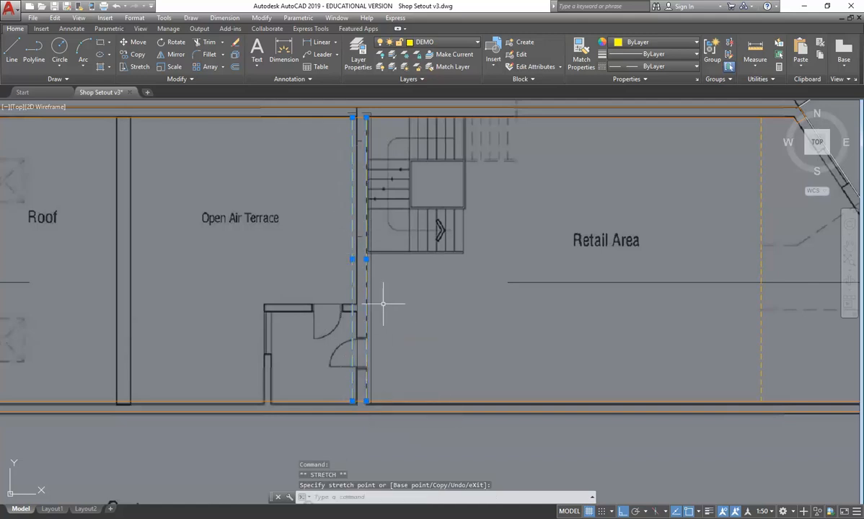
pyautogui.press('Escape')
pyautogui.press('Escape')
pyautogui.press('Escape')
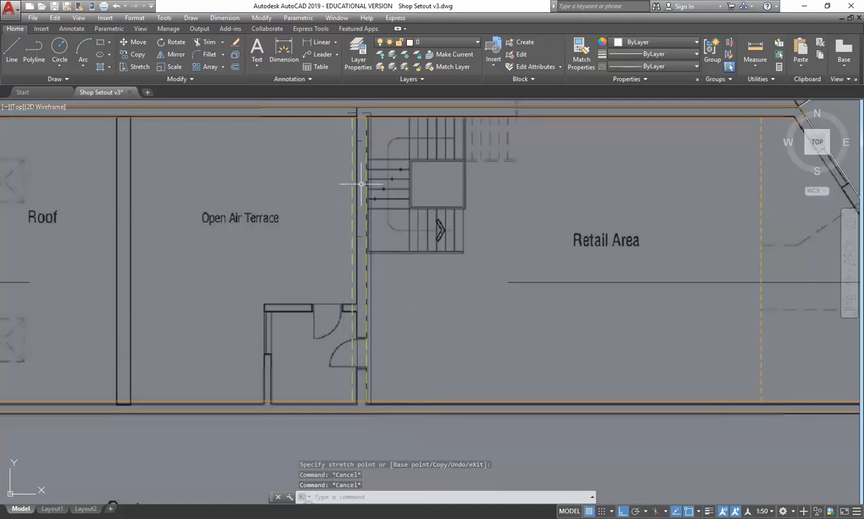
# Move the two full-length lines between Open Air Terrace and Retail Area to the WALLS layer and deselect them
pyautogui.moveTo(367, 178)
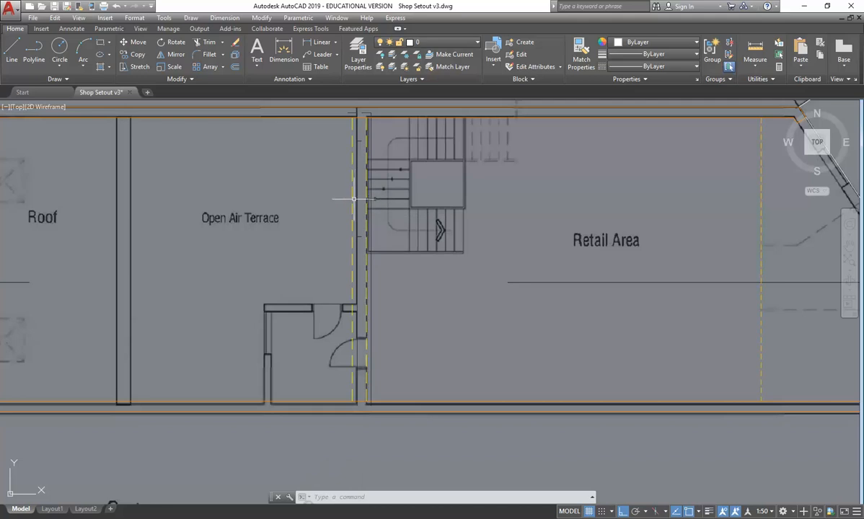
pyautogui.scroll(-5, 346, 191)
pyautogui.scroll(3, 353, 193)
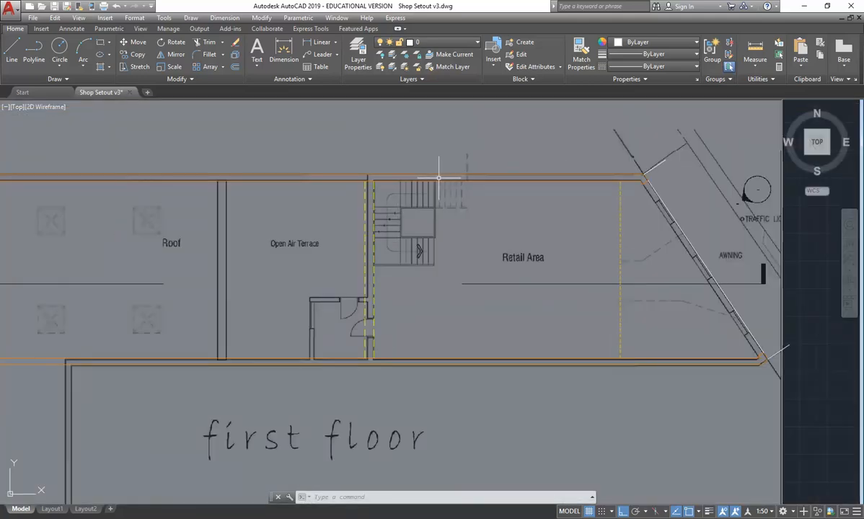
pyautogui.click(373, 218)
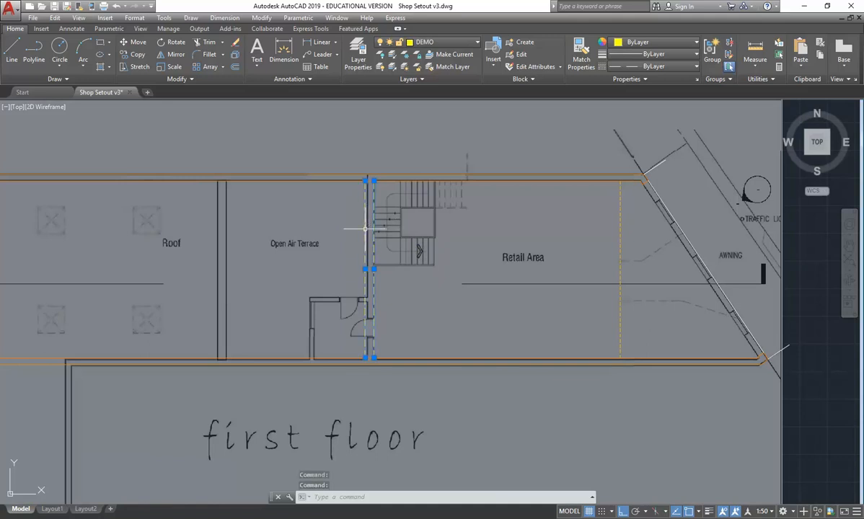
pyautogui.click(441, 44)
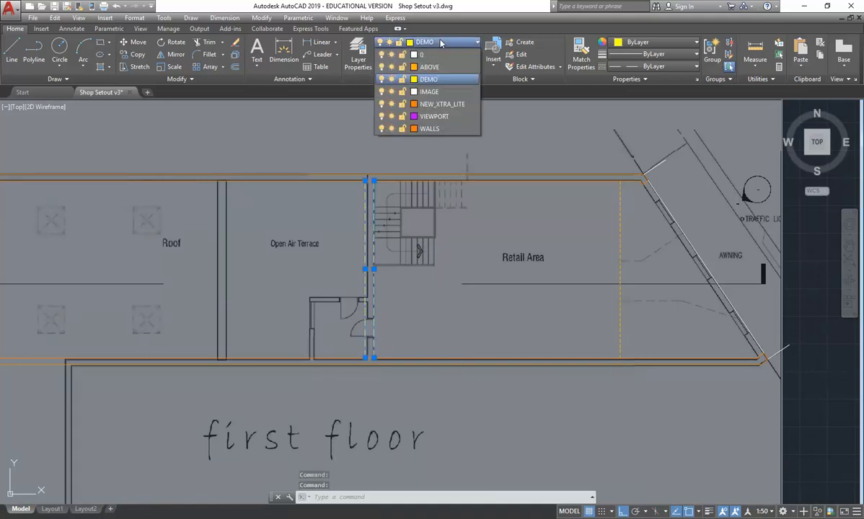
pyautogui.click(433, 128)
pyautogui.press('Escape')
pyautogui.press('Escape')
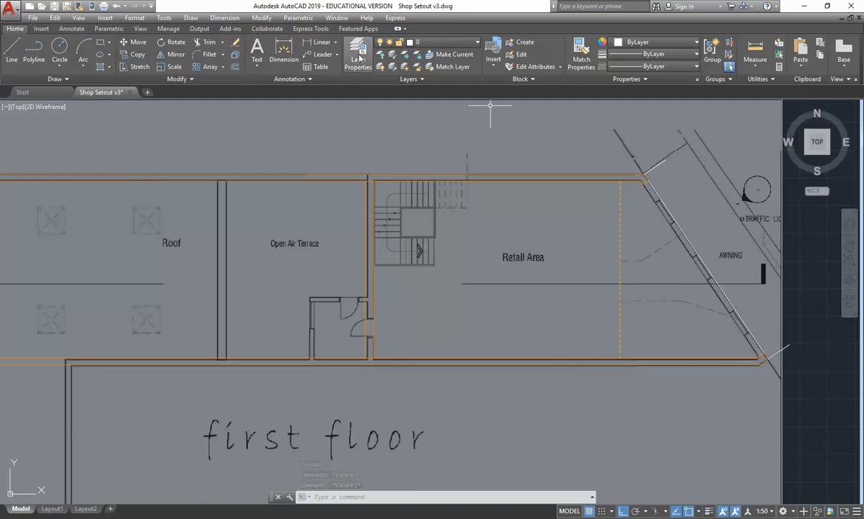
# Turn on the lineweight display for the drawing
pyautogui.click(710, 512)
pyautogui.click(709, 511)
pyautogui.click(709, 512)
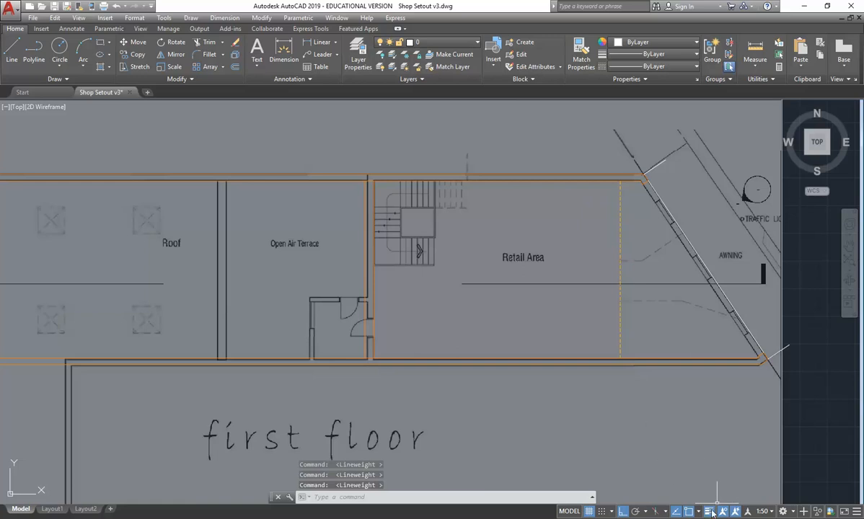
# Set the WALLS layer's lineweight to 0.50 mm and close the layer properties
pyautogui.click(354, 60)
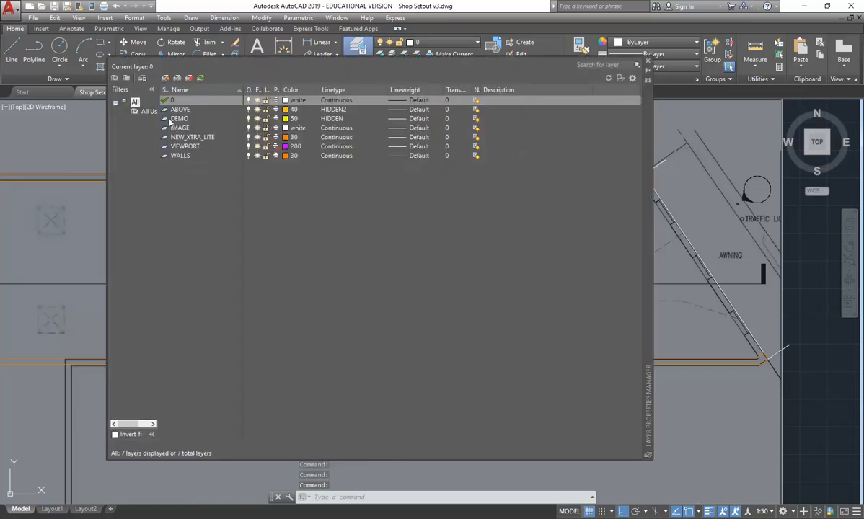
pyautogui.click(180, 157)
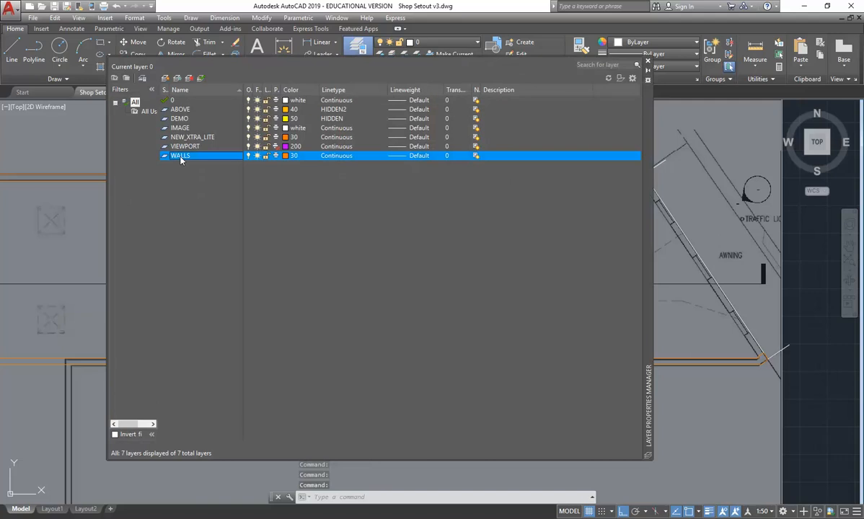
pyautogui.click(398, 156)
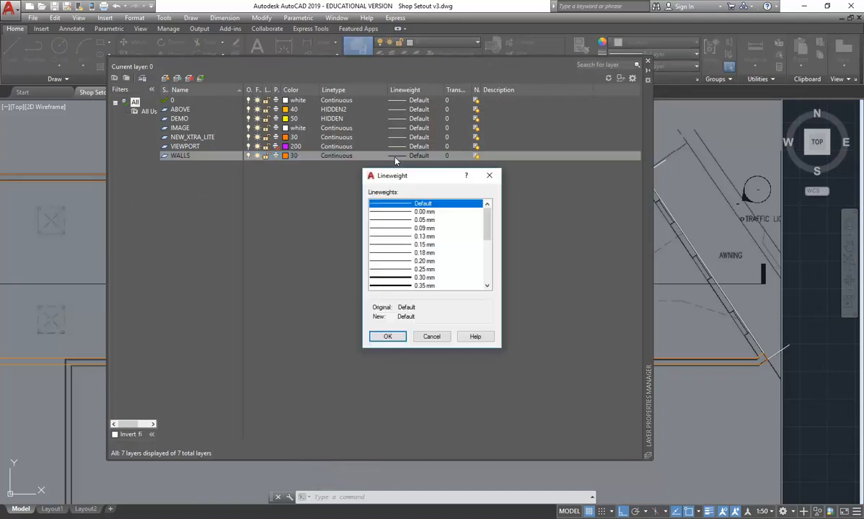
pyautogui.moveTo(439, 182); pyautogui.dragTo(384, 95)
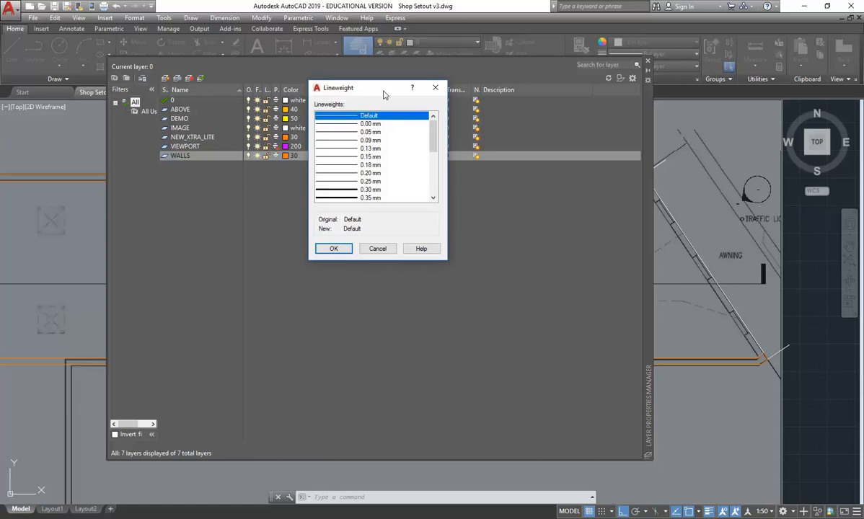
pyautogui.moveTo(435, 139); pyautogui.dragTo(435, 150)
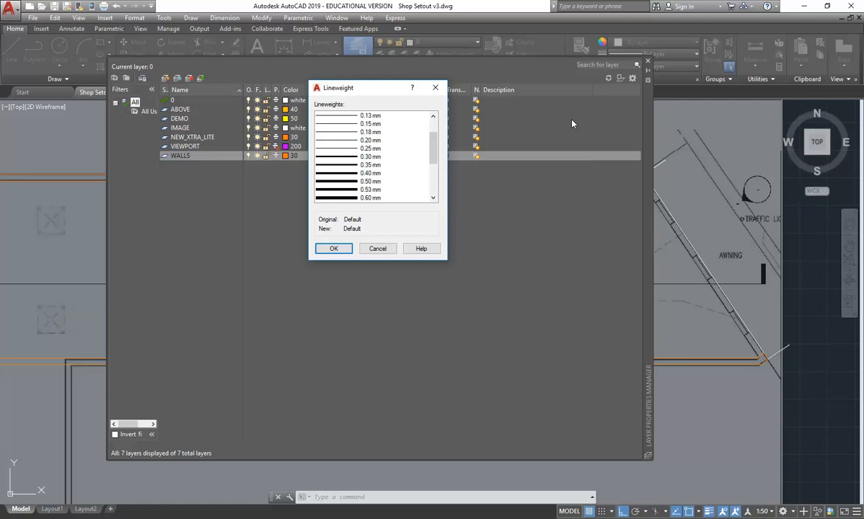
pyautogui.click(333, 182)
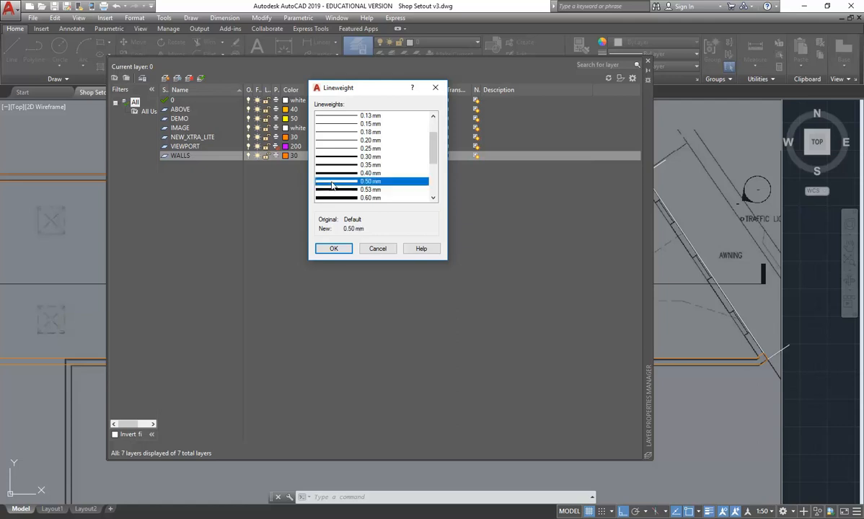
pyautogui.click(334, 248)
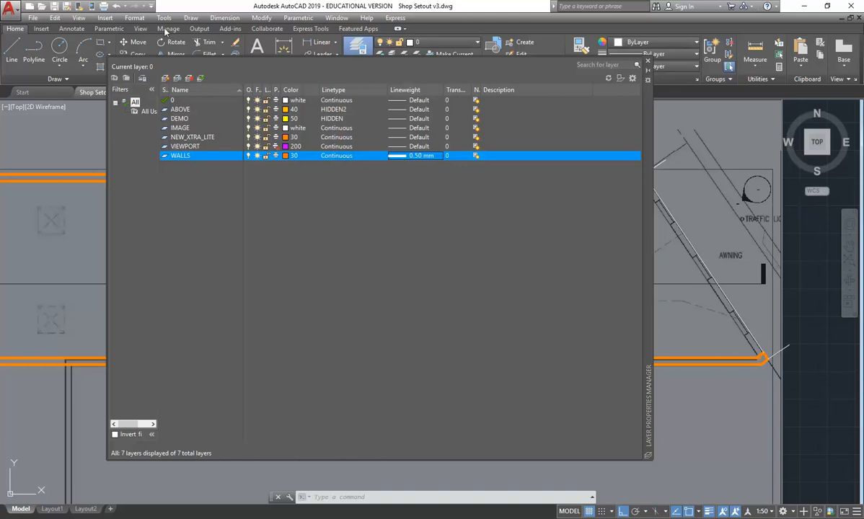
pyautogui.click(648, 61)
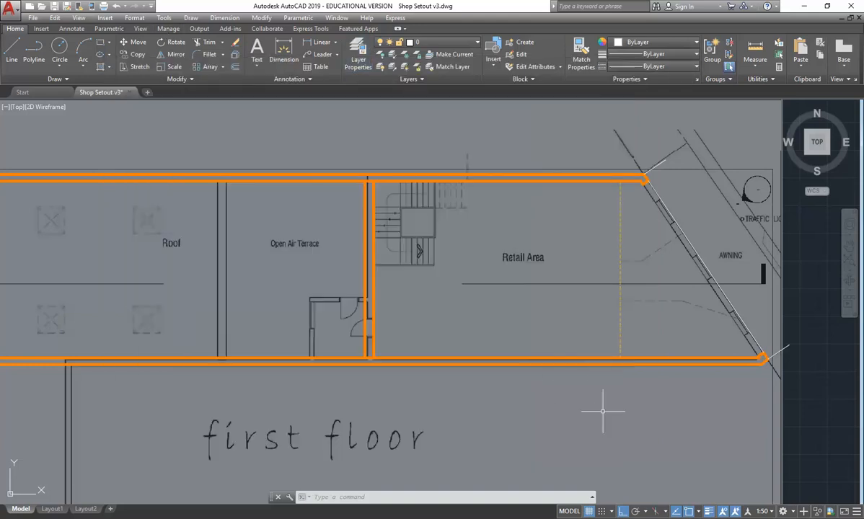
# Compare the walls with the lineweight display off and on, leaving the display off
pyautogui.click(710, 511)
pyautogui.click(710, 512)
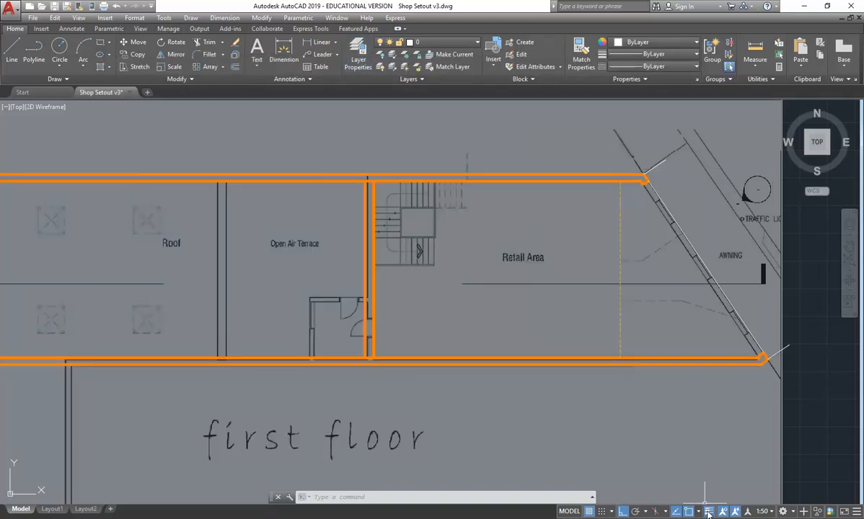
pyautogui.click(710, 512)
pyautogui.click(709, 511)
pyautogui.click(710, 512)
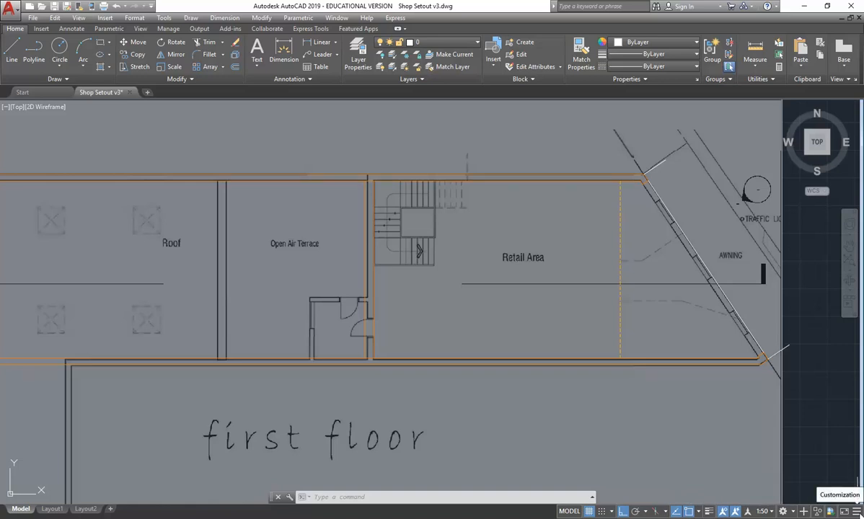
# Keep LineWeight enabled in the status bar customization and switch the lineweight display back on
pyautogui.click(857, 511)
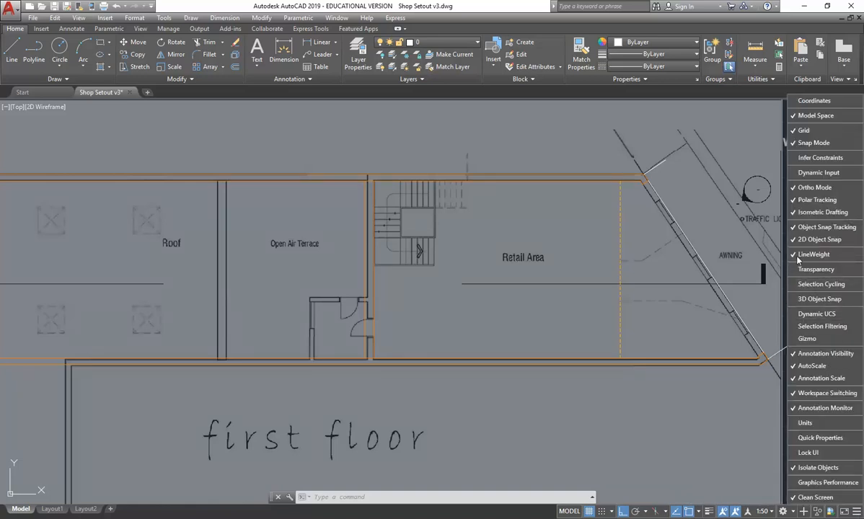
pyautogui.click(828, 255)
pyautogui.click(817, 255)
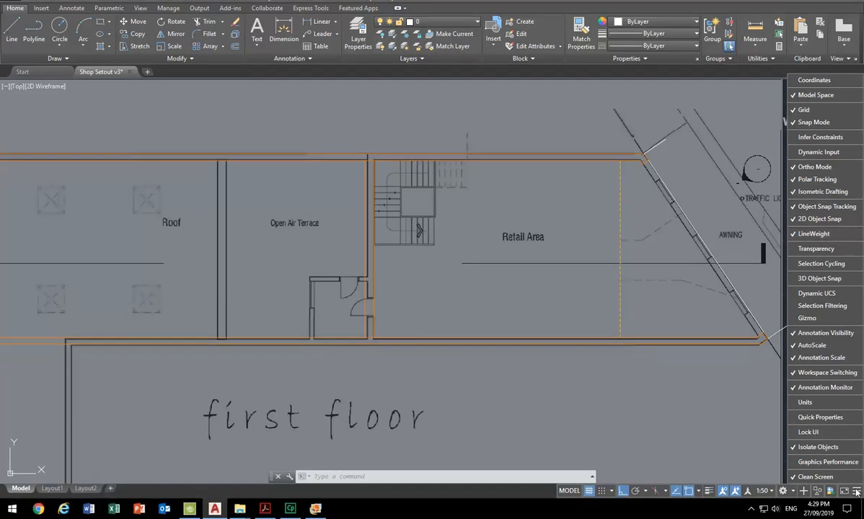
pyautogui.click(856, 512)
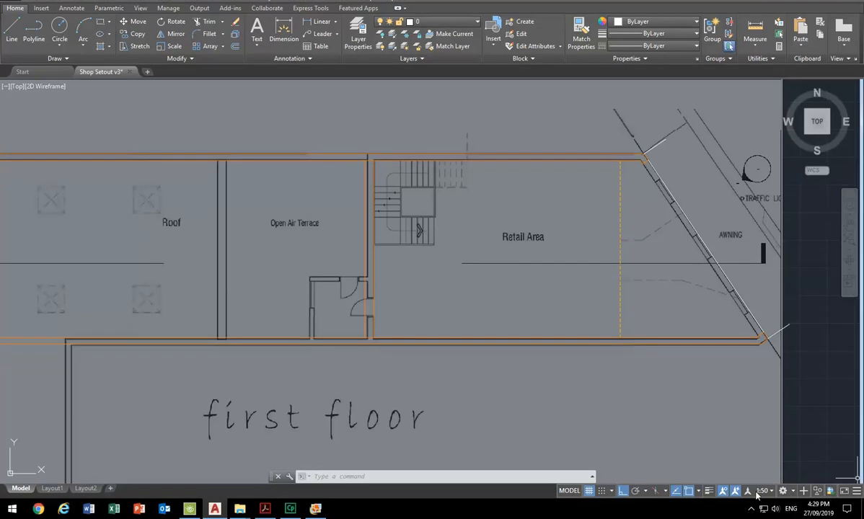
pyautogui.click(708, 490)
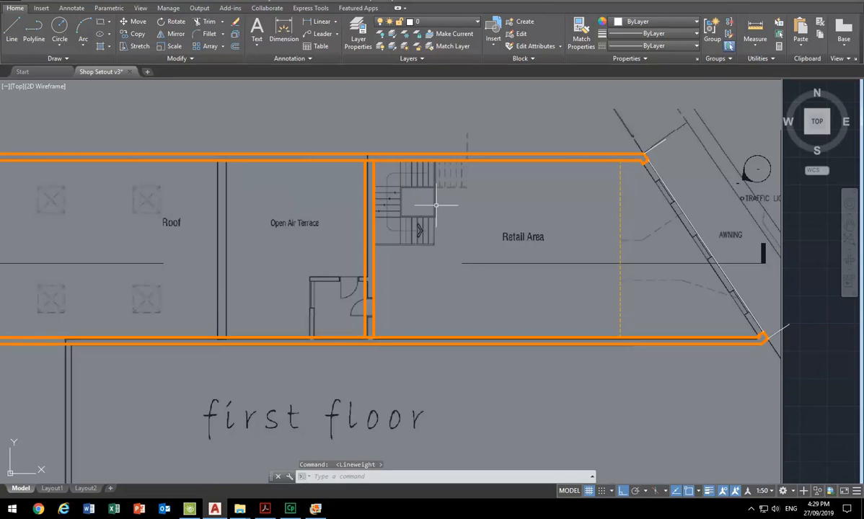
# Erase the dashed vertical line in the first floor Retail Area and the short wall-end pieces at the angled front wall's upper corner
pyautogui.scroll(-2, 436, 206)
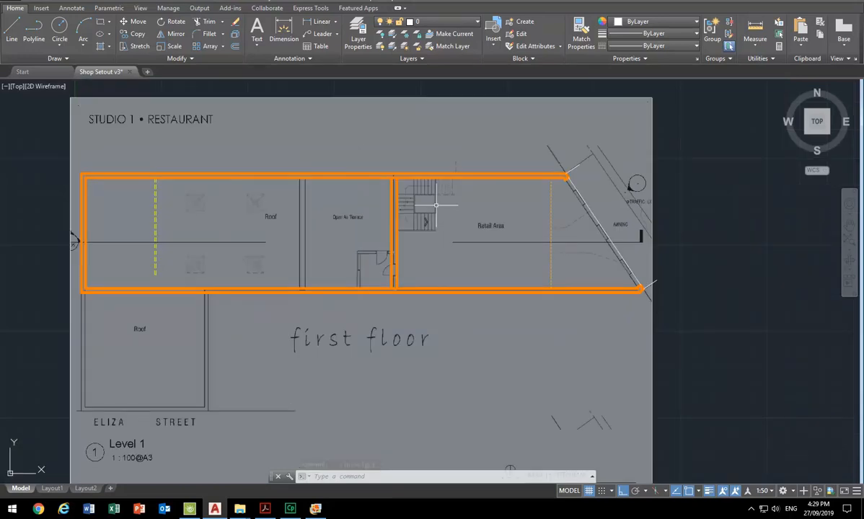
pyautogui.scroll(1, 569, 248)
pyautogui.click(539, 202)
pyautogui.press('Delete')
pyautogui.scroll(3, 567, 145)
pyautogui.click(512, 125)
pyautogui.click(653, 238)
pyautogui.press('Delete')
pyautogui.scroll(-2, 527, 221)
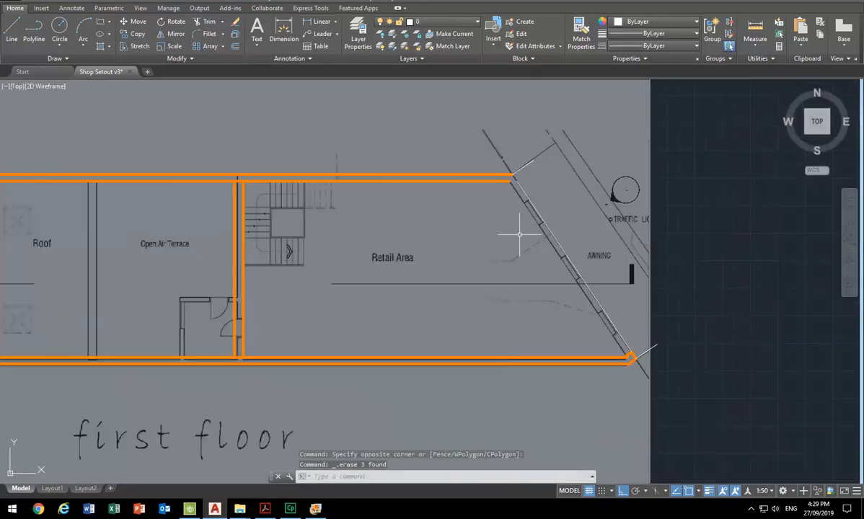
# Fillet the upper wall's inner and outer lines with the angled shopfront wall's matching lines at radius 0 to close the Retail Area
pyautogui.click(206, 34)
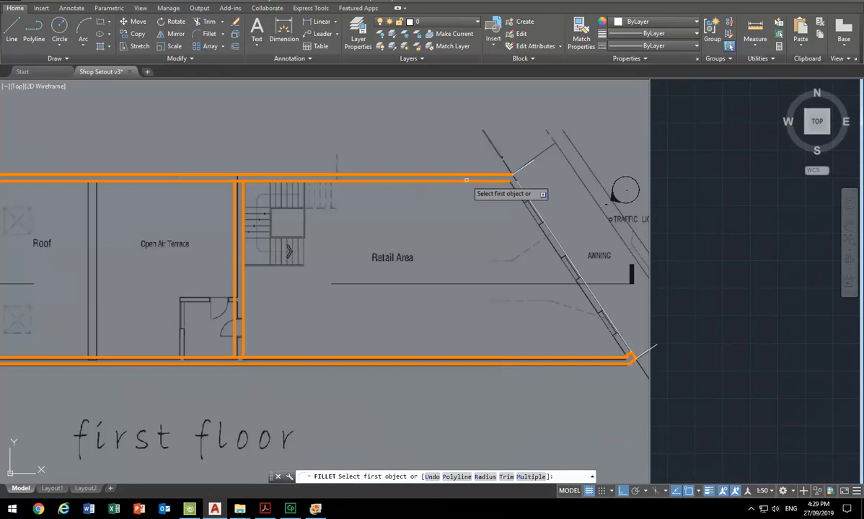
pyautogui.click(454, 175)
pyautogui.scroll(5, 629, 331)
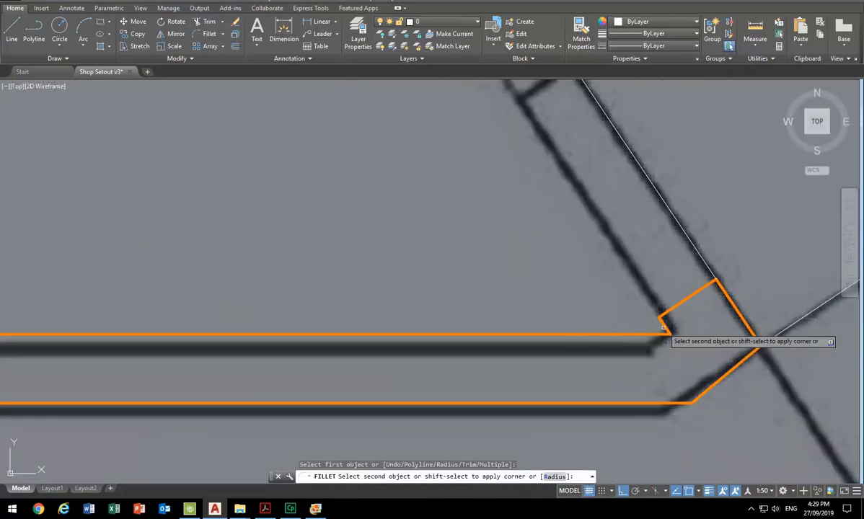
pyautogui.click(661, 318)
pyautogui.rightClick(636, 254)
pyautogui.click(668, 257)
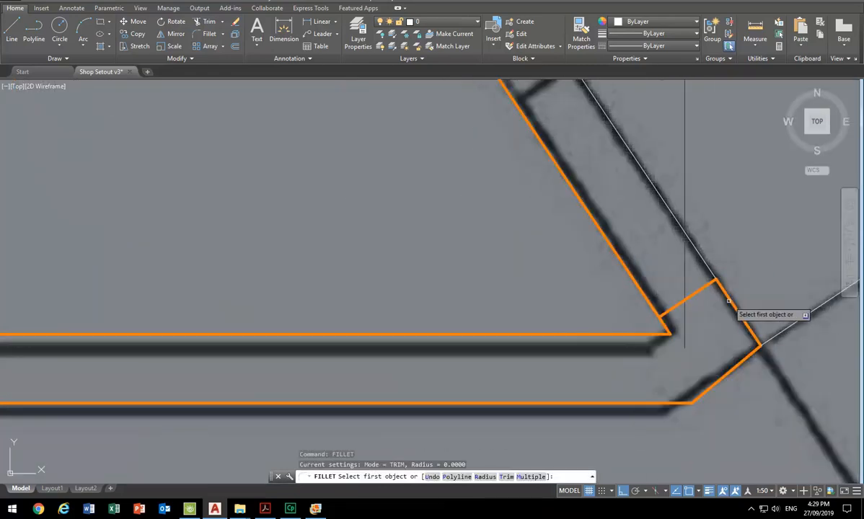
pyautogui.click(728, 300)
pyautogui.scroll(-5, 628, 233)
pyautogui.moveTo(522, 91); pyautogui.dragTo(568, 276, button='middle')
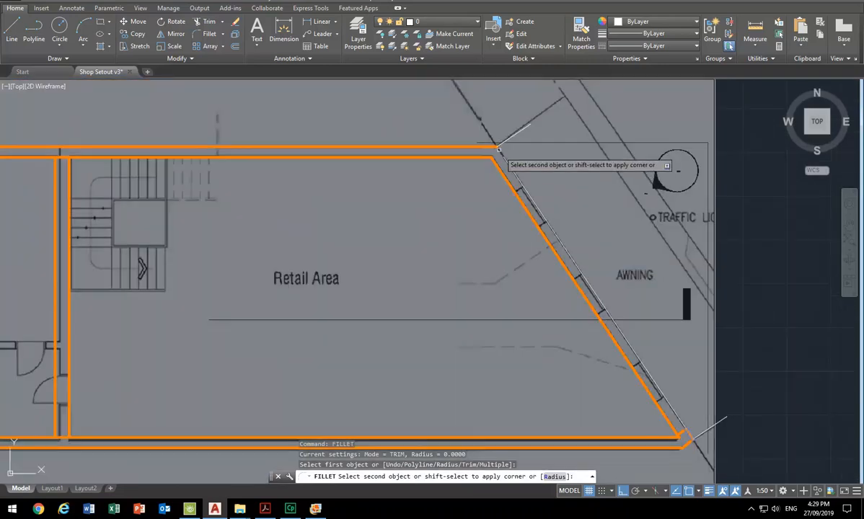
pyautogui.click(482, 156)
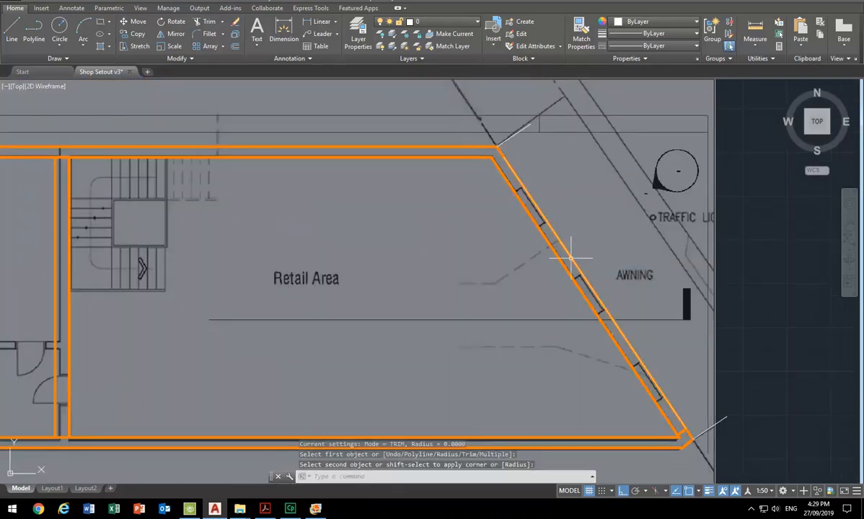
# Erase the leftover thin line lying along the outer face of the angled shopfront wall
pyautogui.scroll(5, 492, 159)
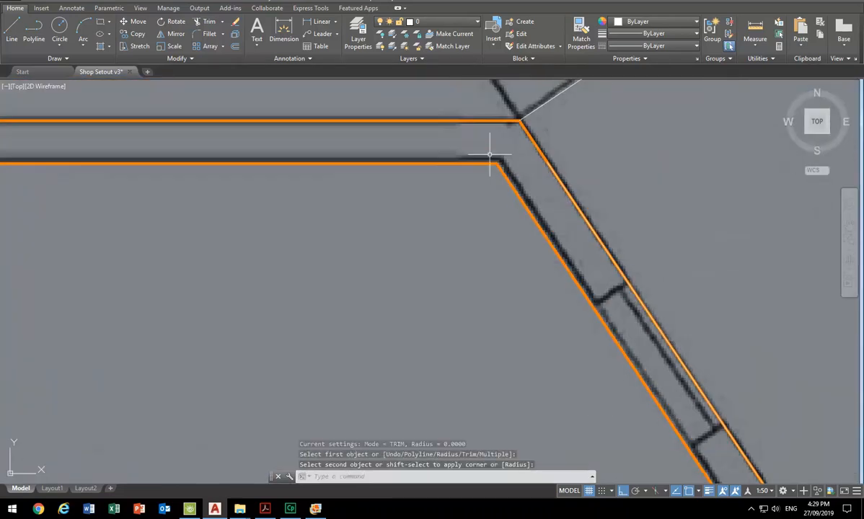
pyautogui.click(555, 176)
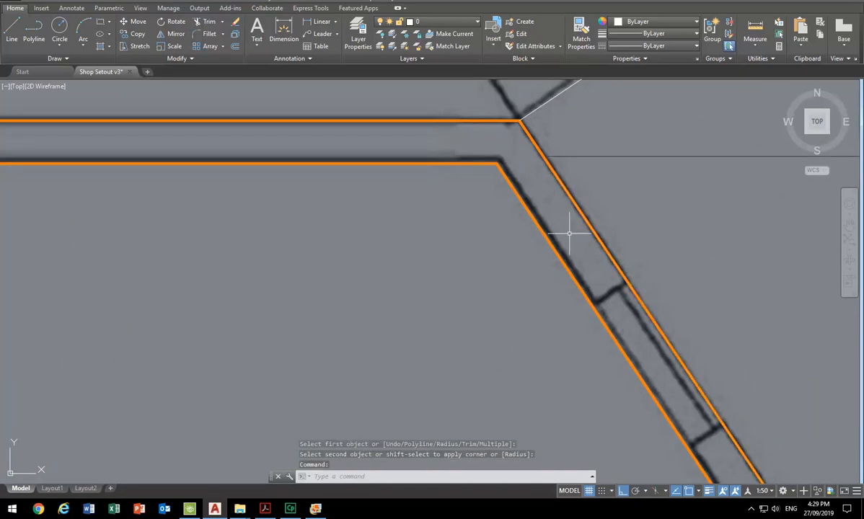
pyautogui.press('Delete')
pyautogui.scroll(-3, 536, 239)
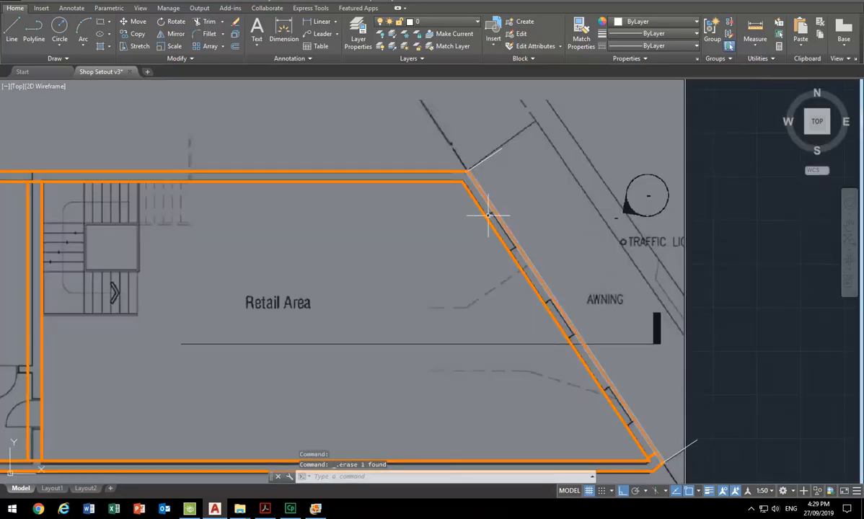
# Copy the two cross-wall lines beside the stairs 6650 horizontally onto the wall between the Roof and the Open Air Terrace
pyautogui.scroll(-2, 337, 218)
pyautogui.moveTo(338, 219); pyautogui.dragTo(458, 223, button='middle')
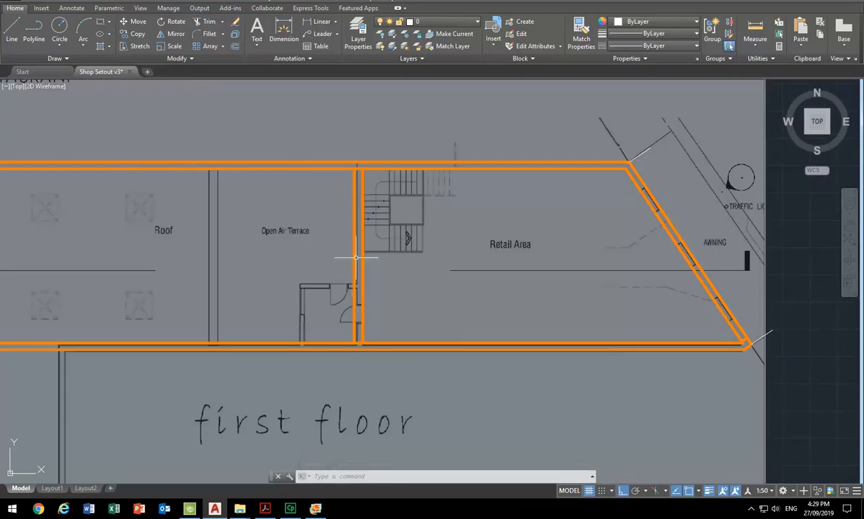
pyautogui.scroll(-3, 298, 272)
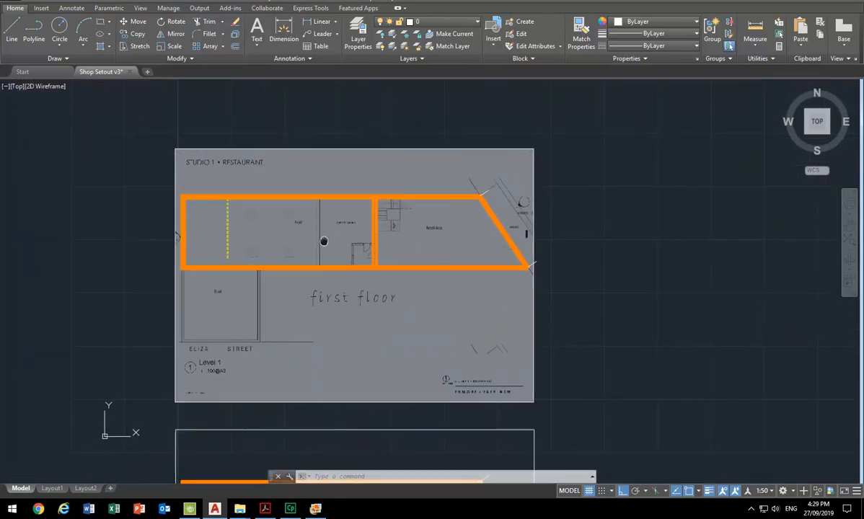
pyautogui.scroll(4, 368, 222)
pyautogui.moveTo(365, 219); pyautogui.dragTo(402, 220, button='middle')
pyautogui.click(484, 210)
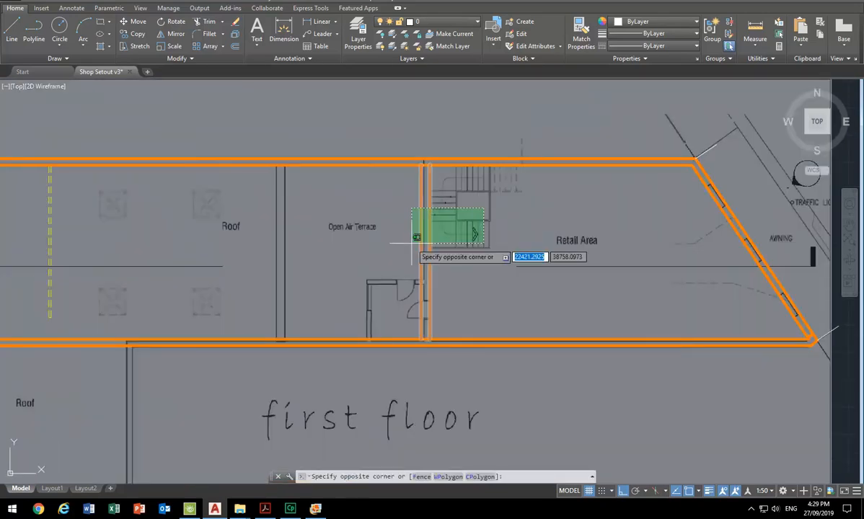
pyautogui.click(417, 237)
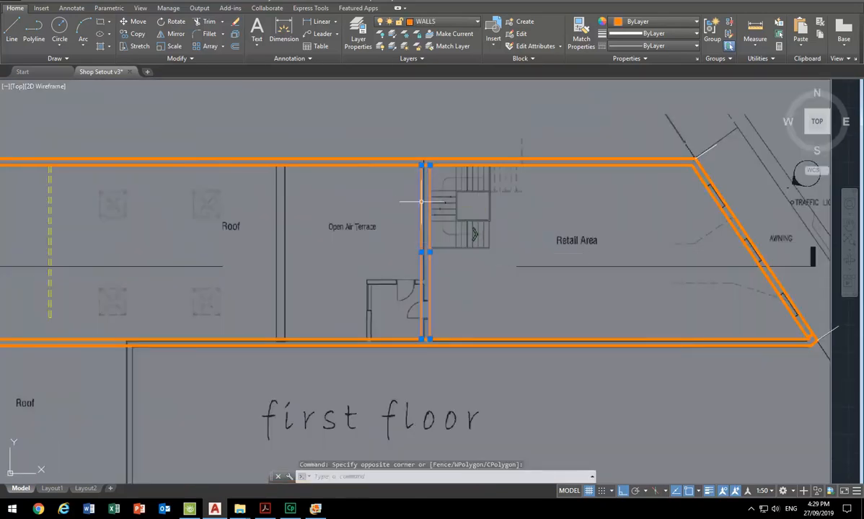
pyautogui.click(133, 34)
pyautogui.click(424, 208)
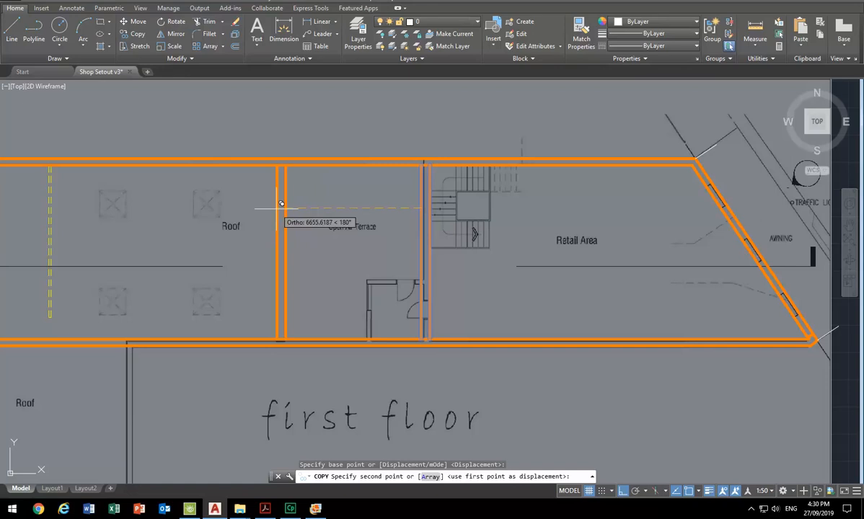
pyautogui.write('66')
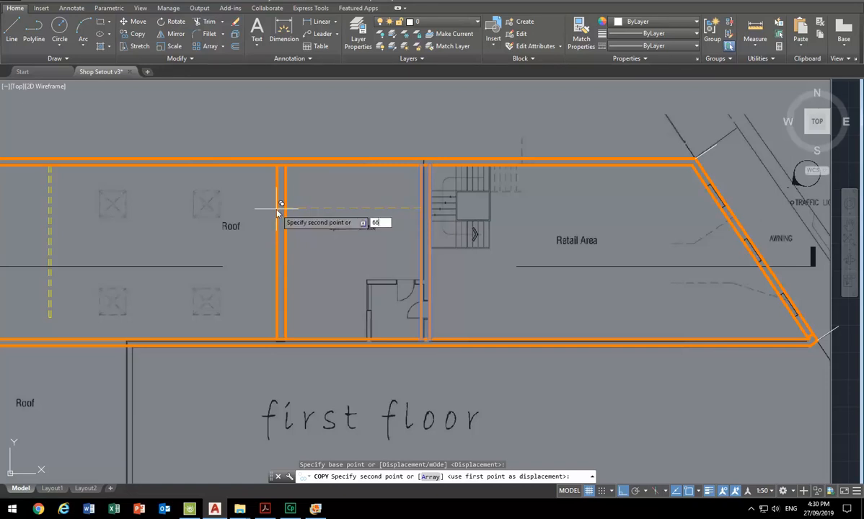
pyautogui.write('50')
pyautogui.press('Return')
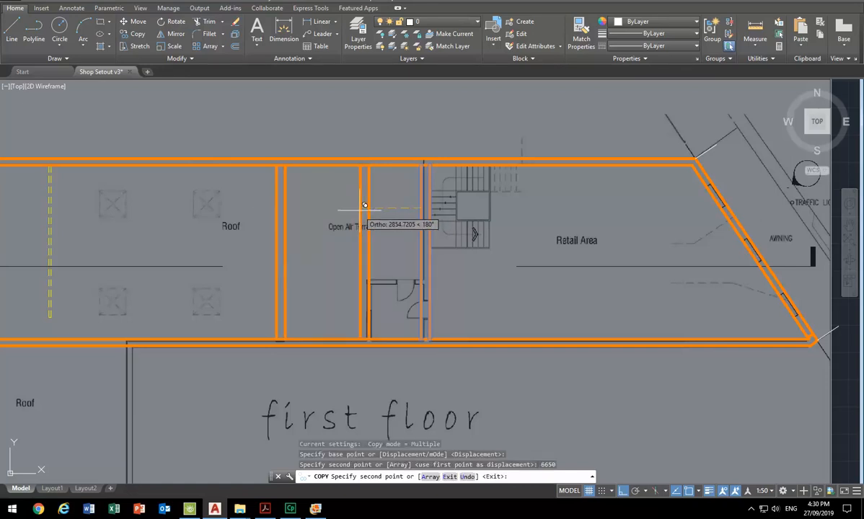
pyautogui.press('Escape')
# Erase the yellow dashed ground floor lines crossing the first floor Roof area
pyautogui.scroll(-5, 353, 198)
pyautogui.scroll(2, 259, 177)
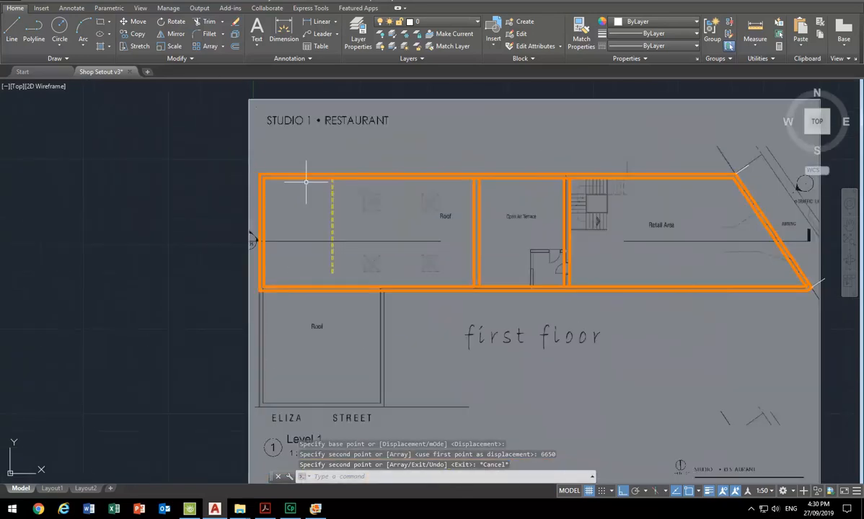
pyautogui.click(314, 155)
pyautogui.click(353, 273)
pyautogui.press('Delete')
pyautogui.scroll(-3, 339, 264)
pyautogui.scroll(2, 332, 245)
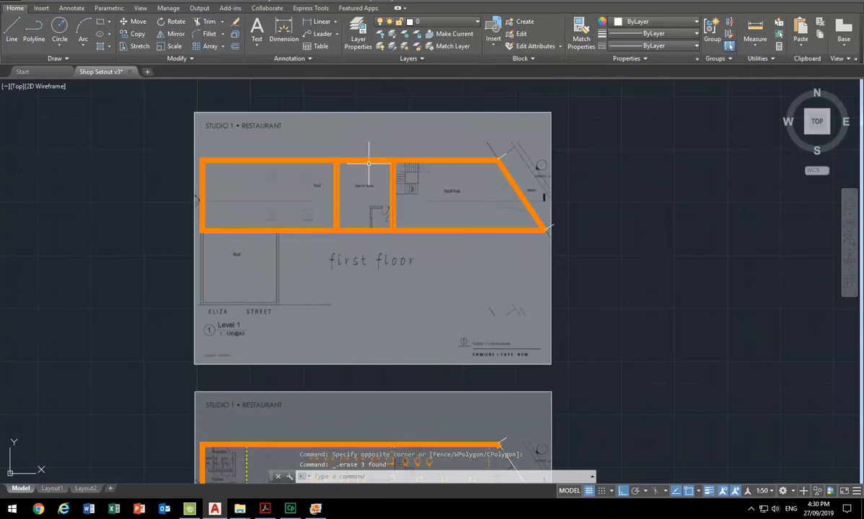
pyautogui.scroll(2, 369, 165)
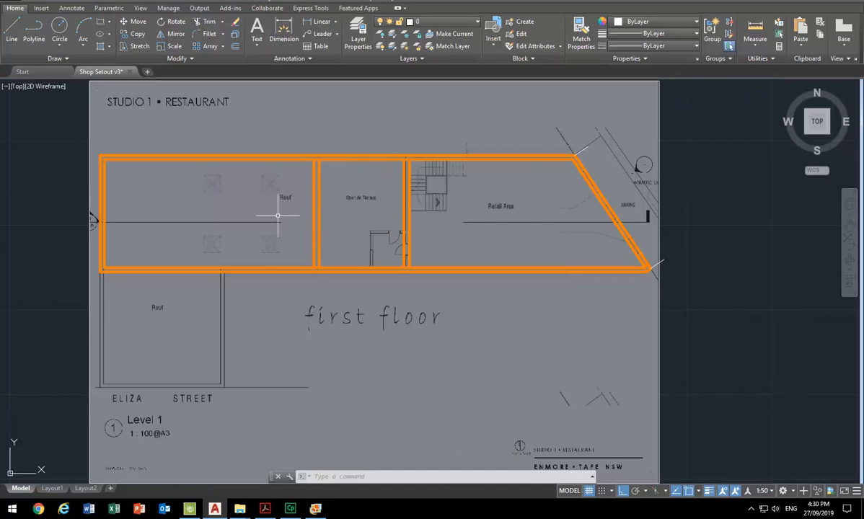
pyautogui.scroll(-4, 278, 215)
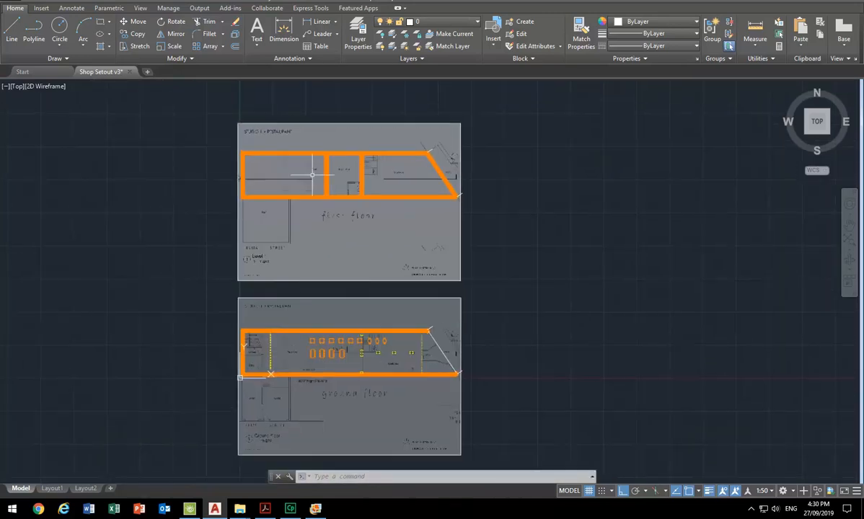
pyautogui.scroll(3, 349, 176)
pyautogui.scroll(5, 353, 182)
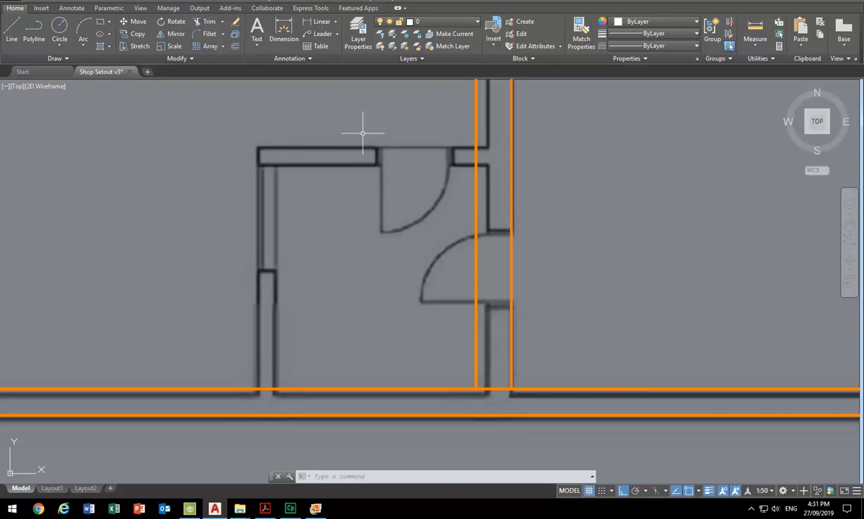
pyautogui.scroll(-15, 363, 133)
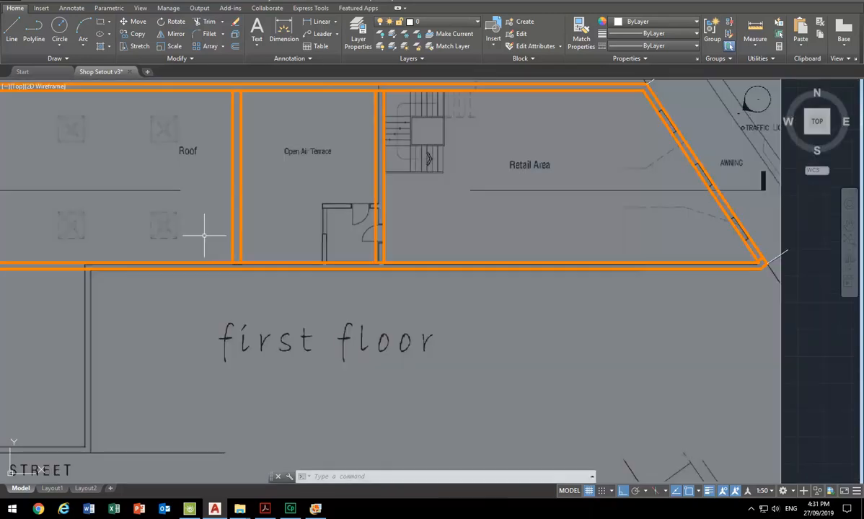
pyautogui.scroll(4, 306, 270)
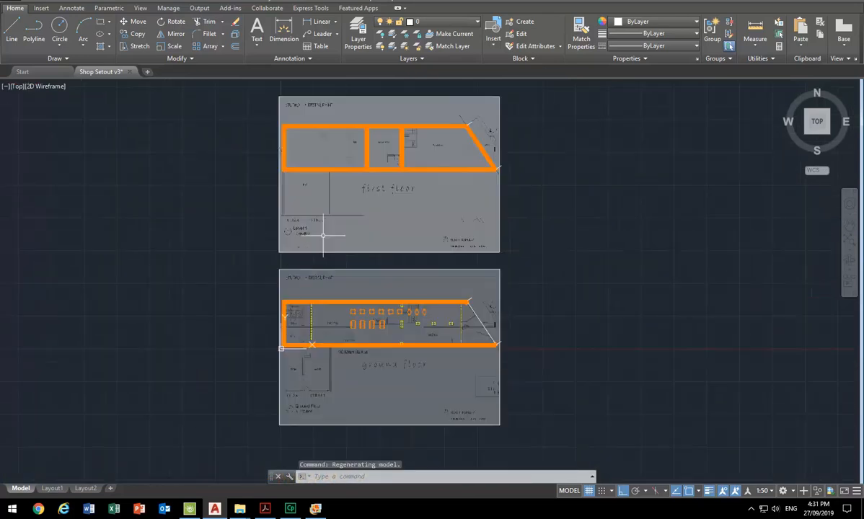